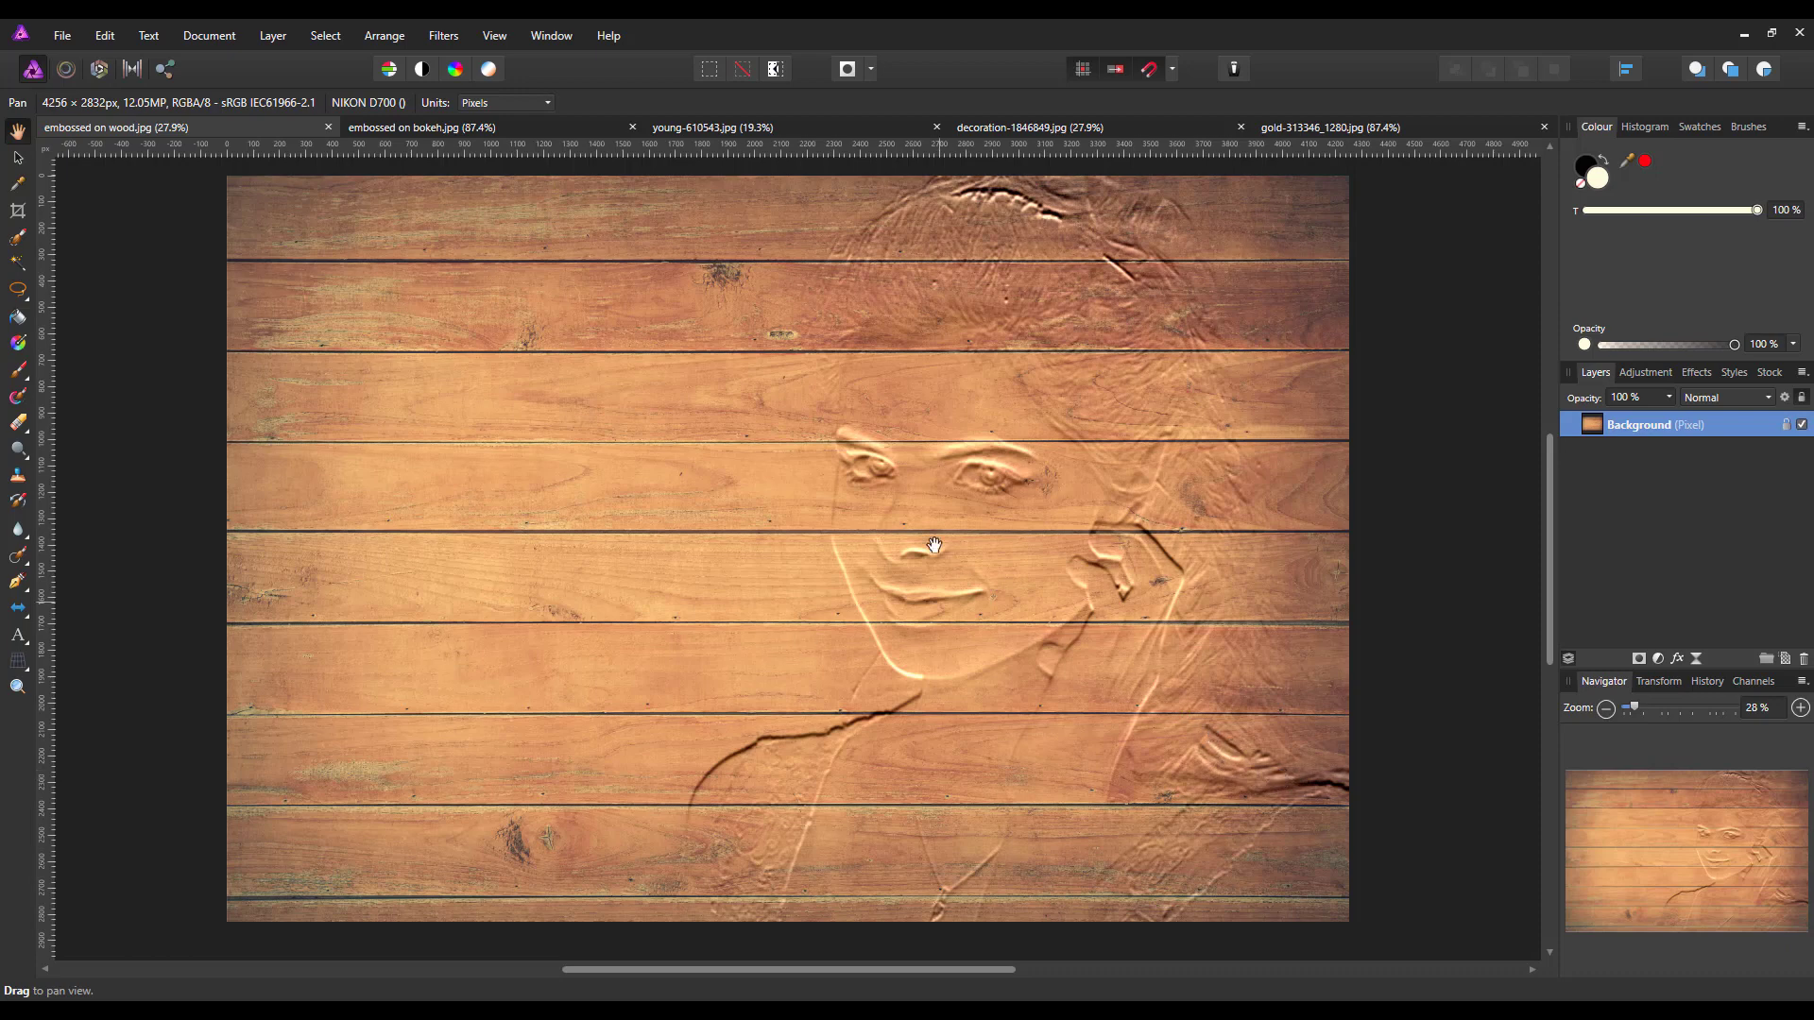
Preview the finished bokeh relief example, then return to the finished wood relief example
{"action": "left_click", "coordinate": [469, 132]}
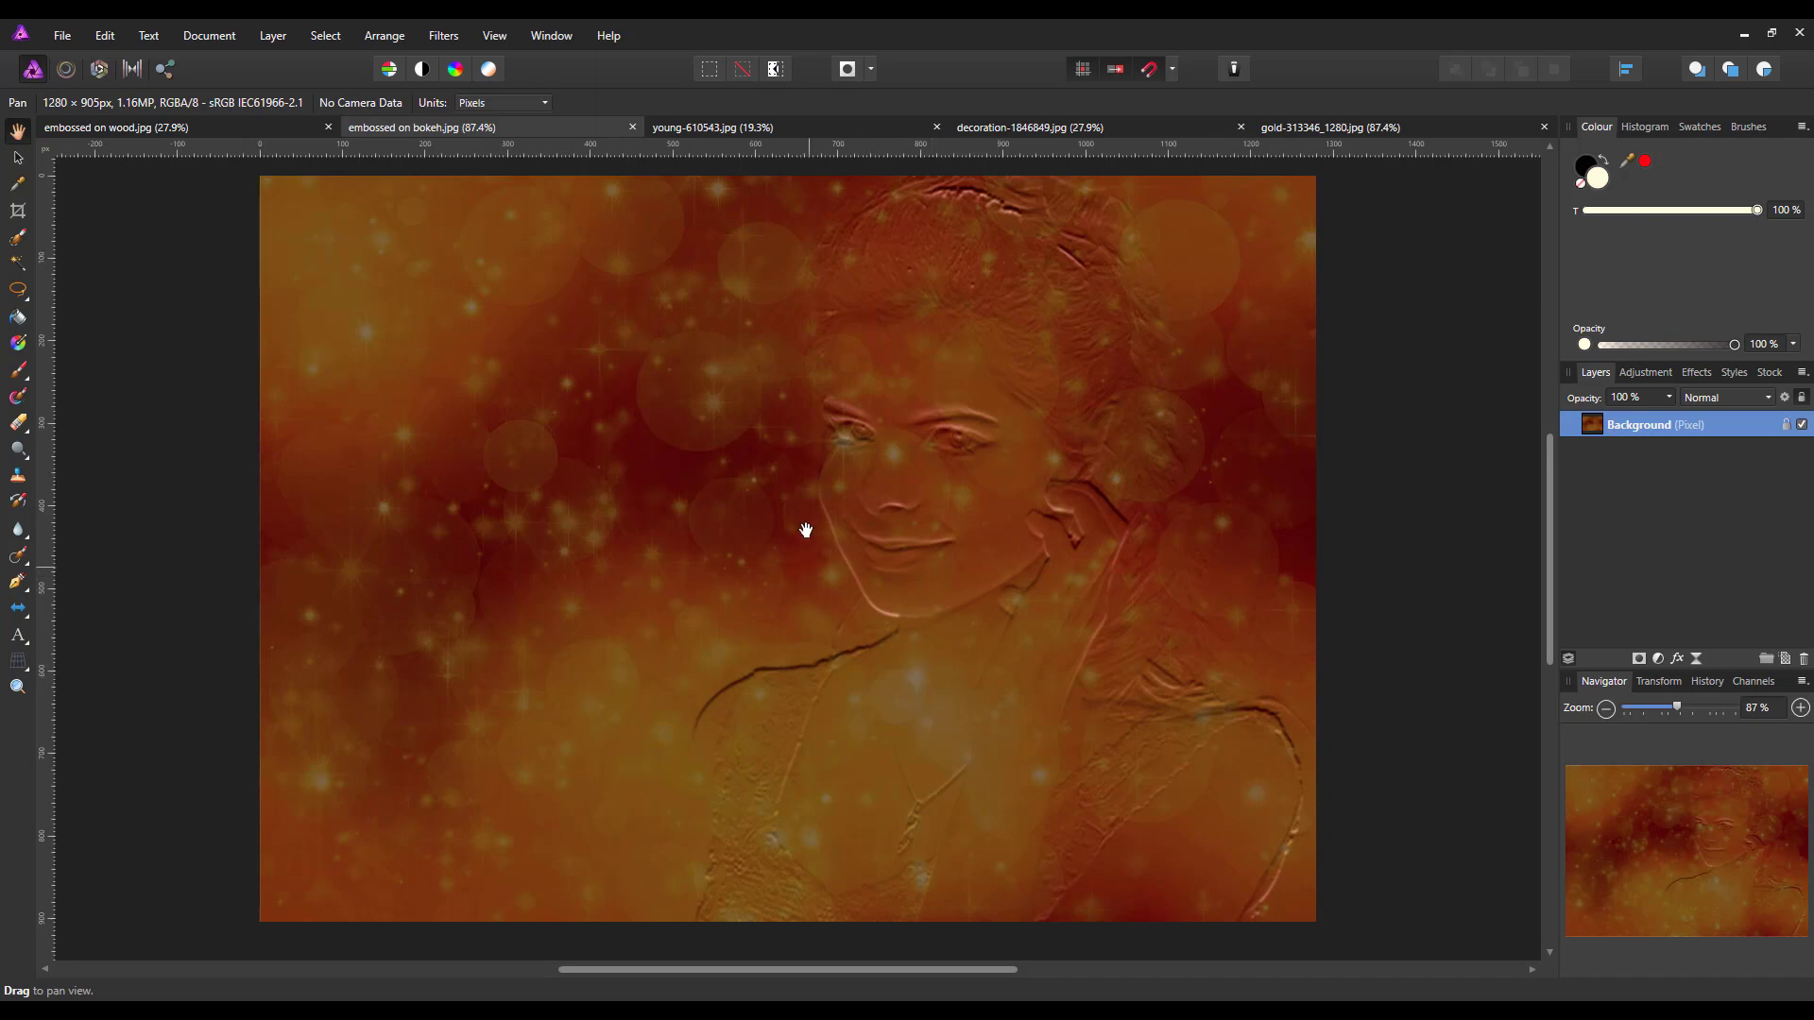
{"action": "left_click", "coordinate": [228, 132]}
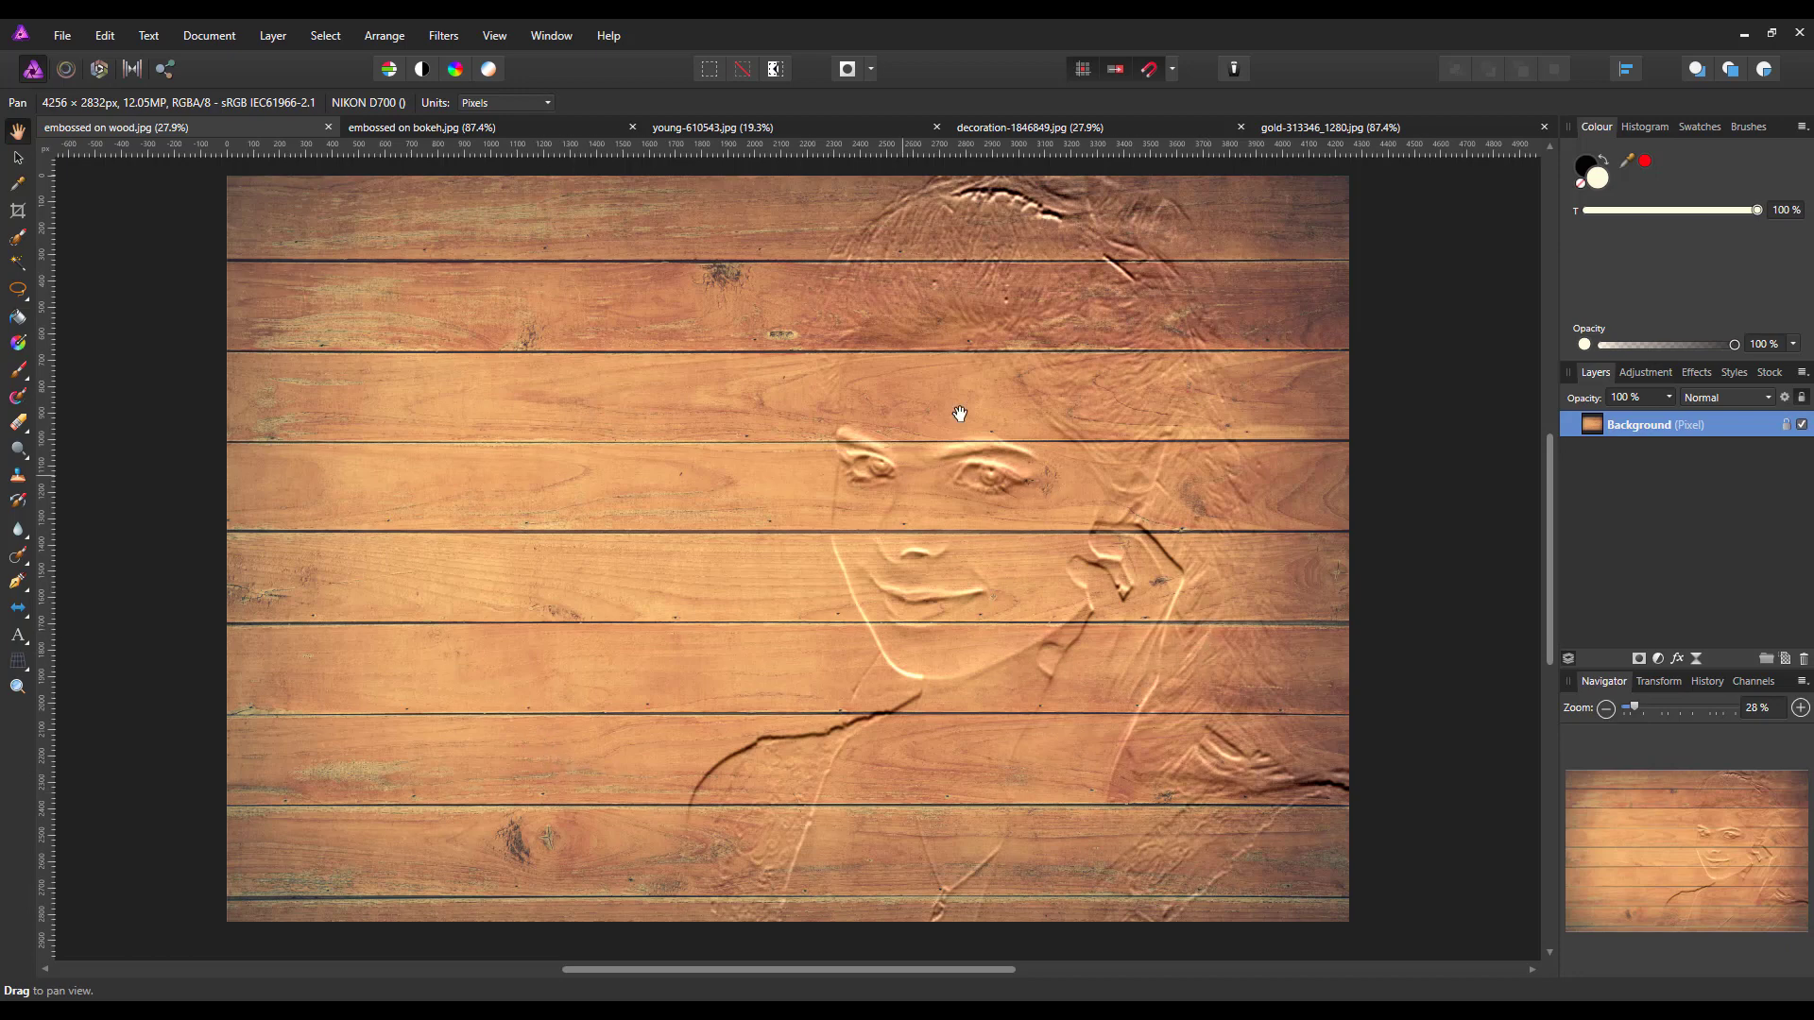
Open young-610543.jpg and duplicate its Background layer
{"action": "left_click", "coordinate": [798, 132]}
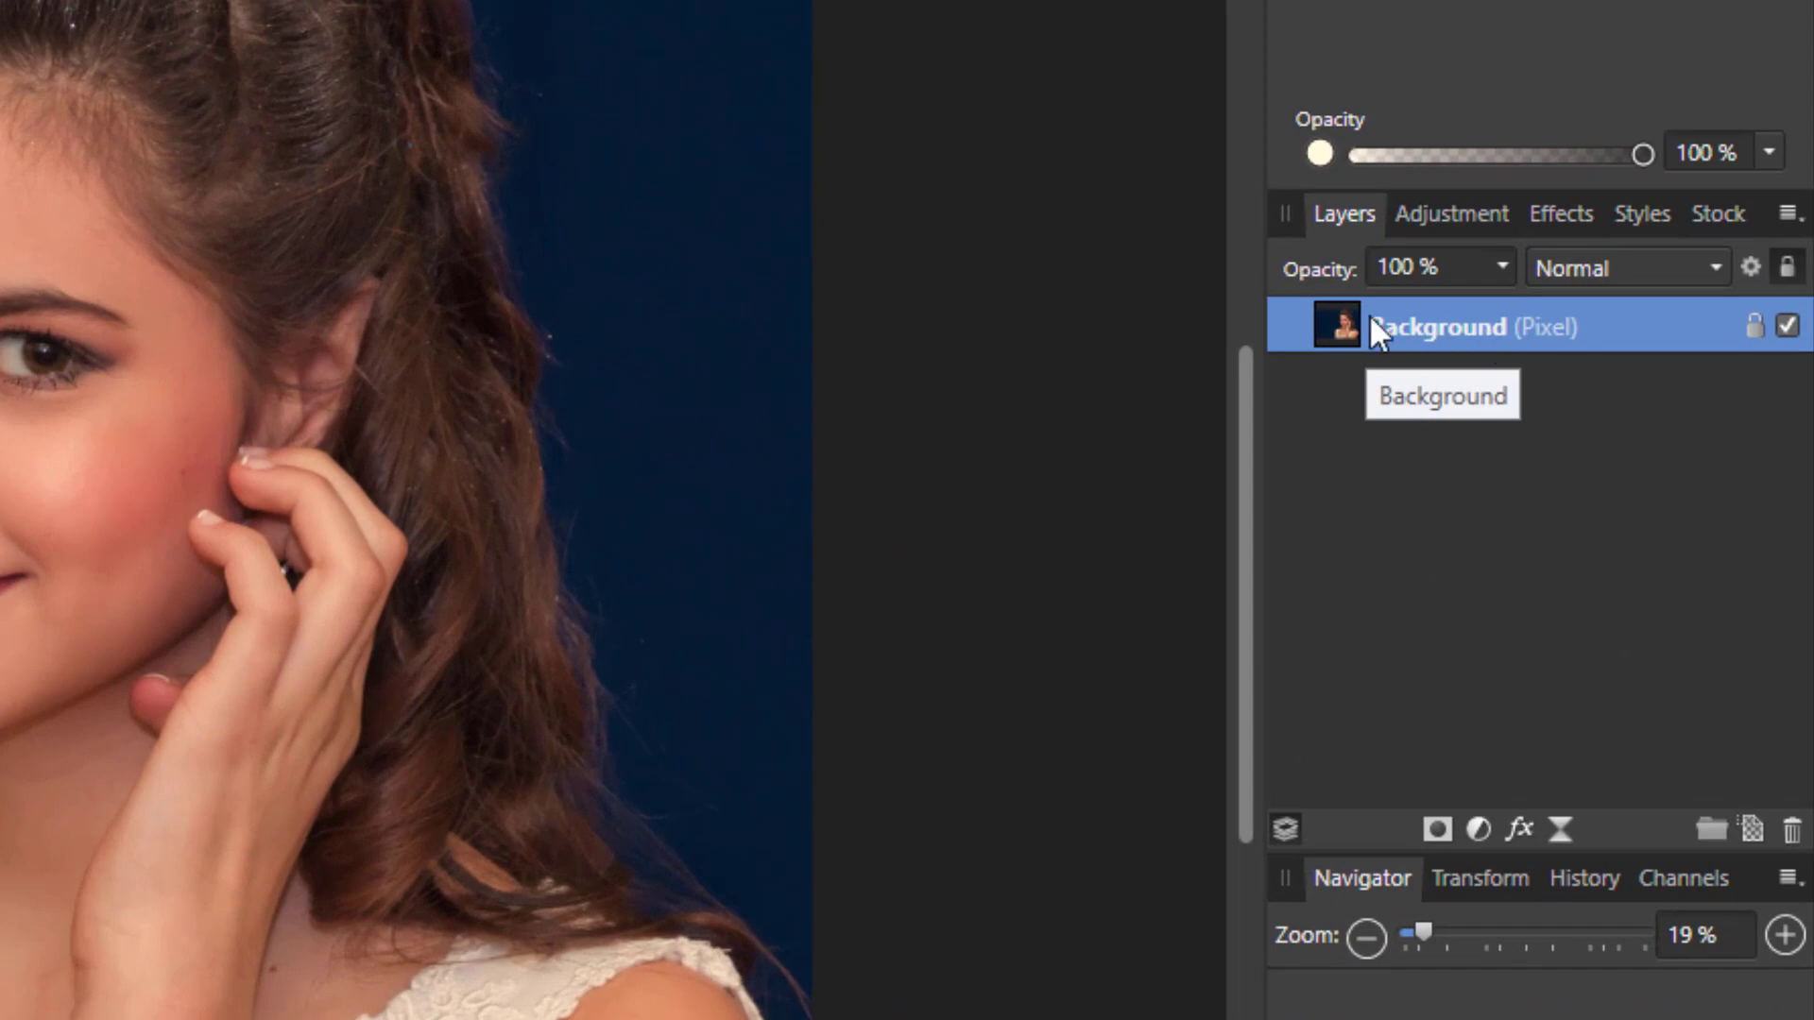
{"action": "right_click", "coordinate": [1497, 324]}
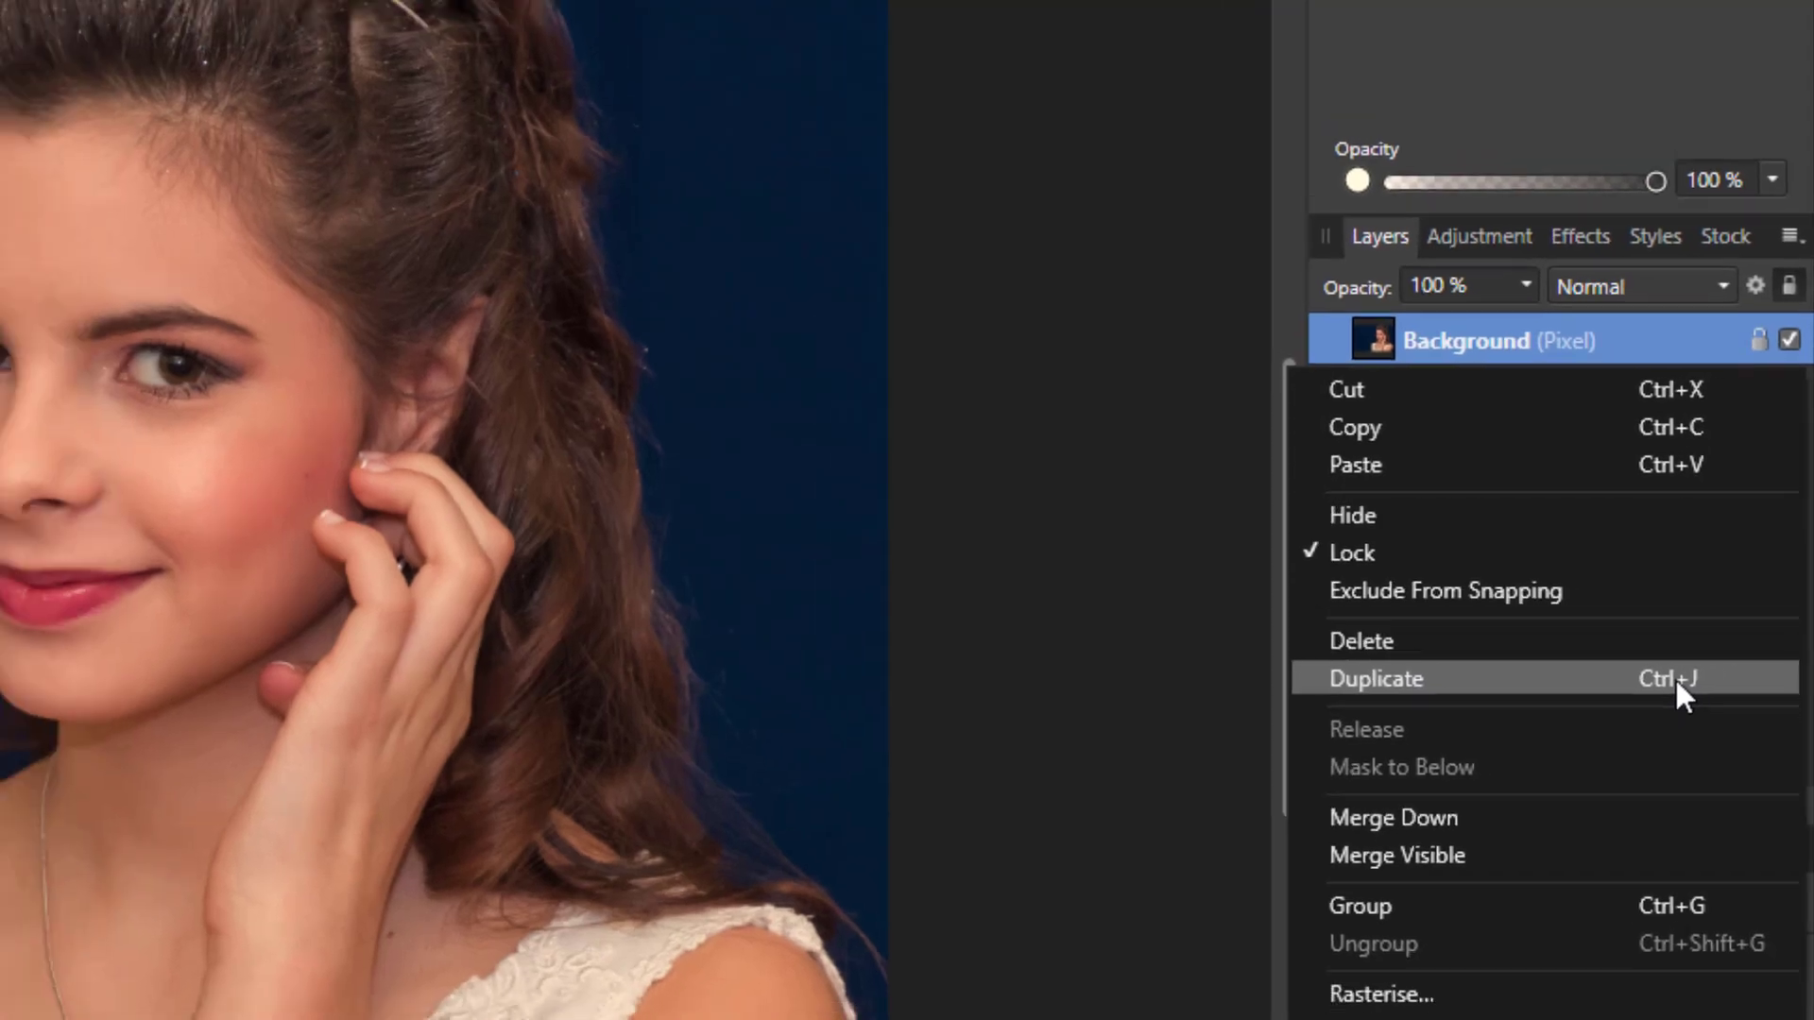
{"action": "left_click", "coordinate": [1663, 691]}
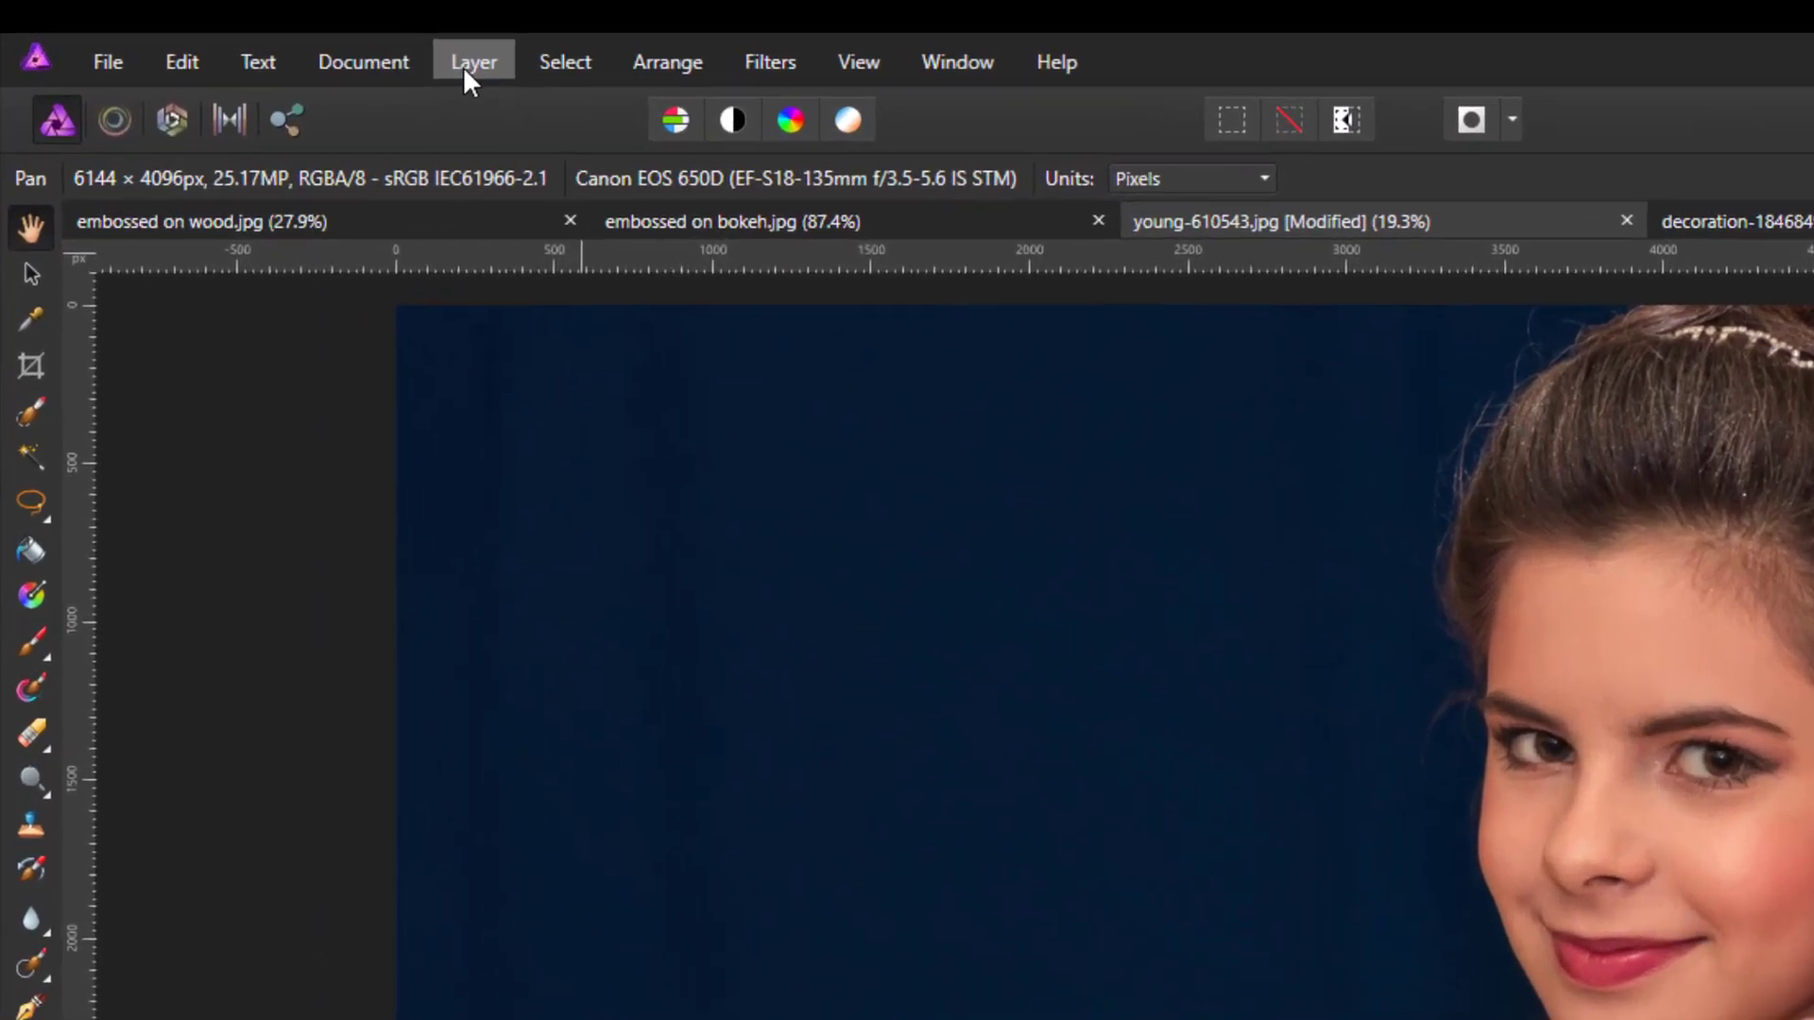
Add a Black and White adjustment to the Background copy and merge it into the layer
{"action": "left_click", "coordinate": [464, 64]}
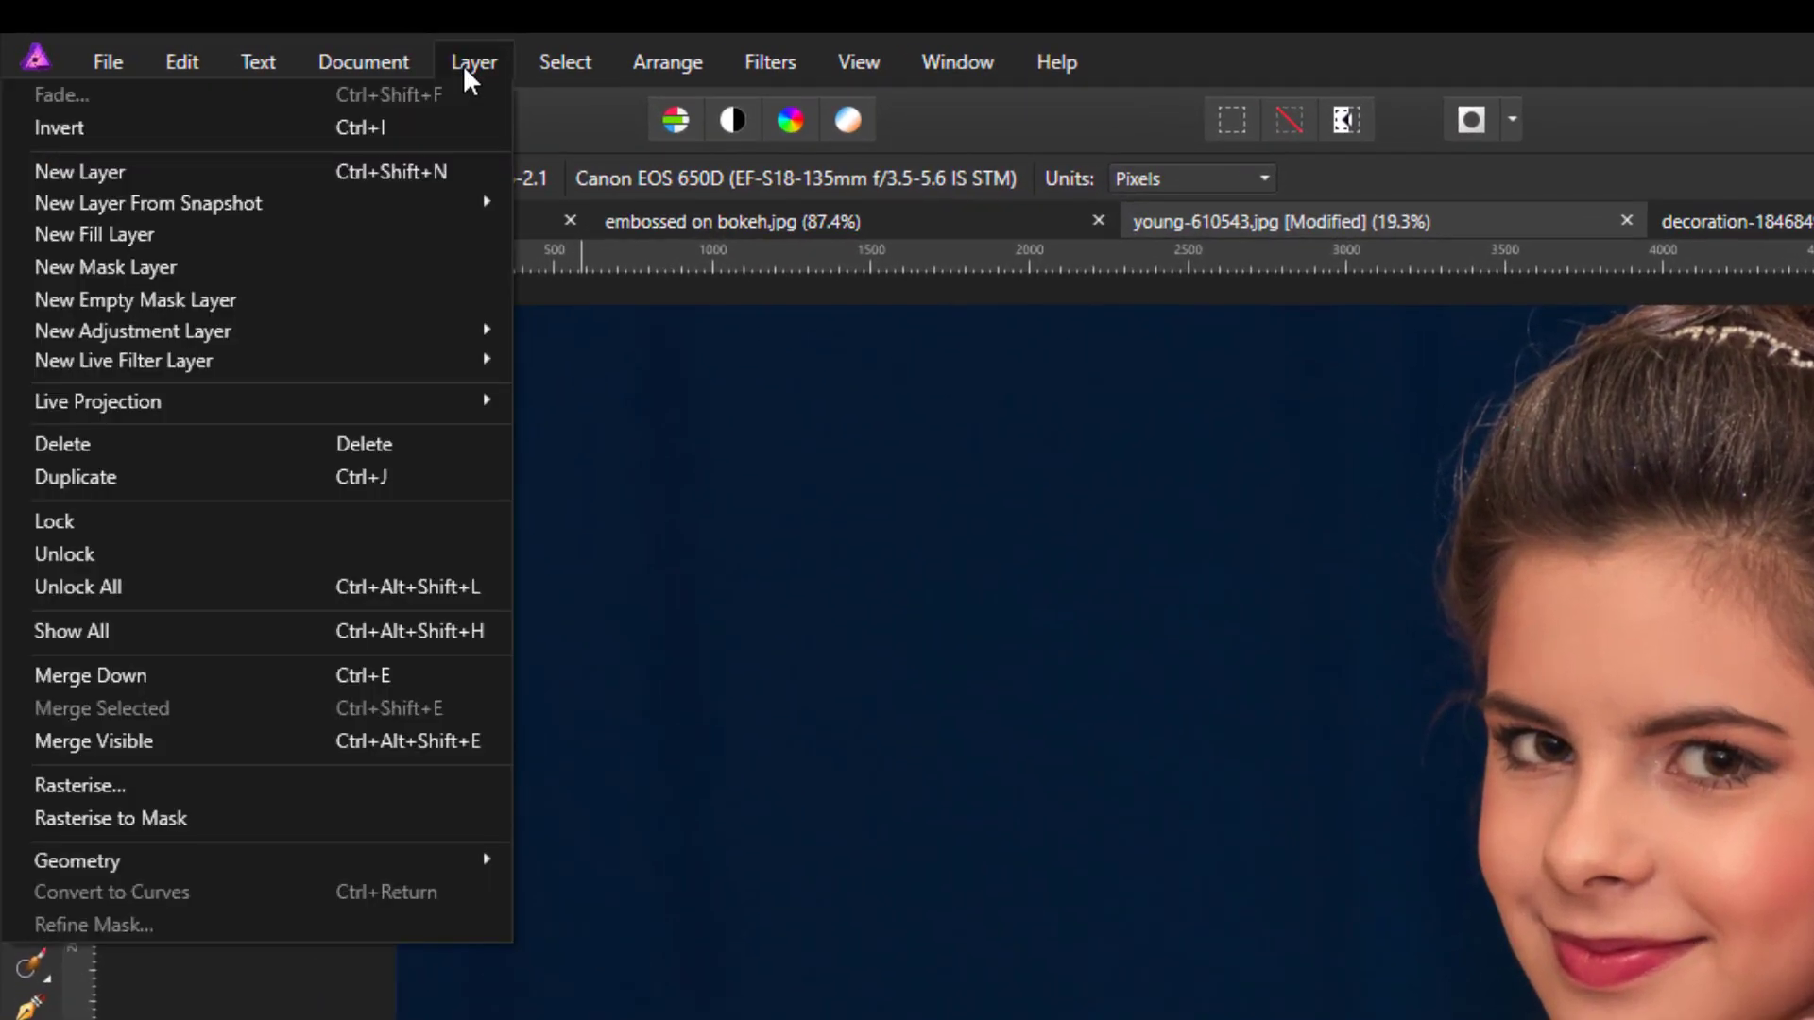
{"action": "mouse_move", "coordinate": [399, 355]}
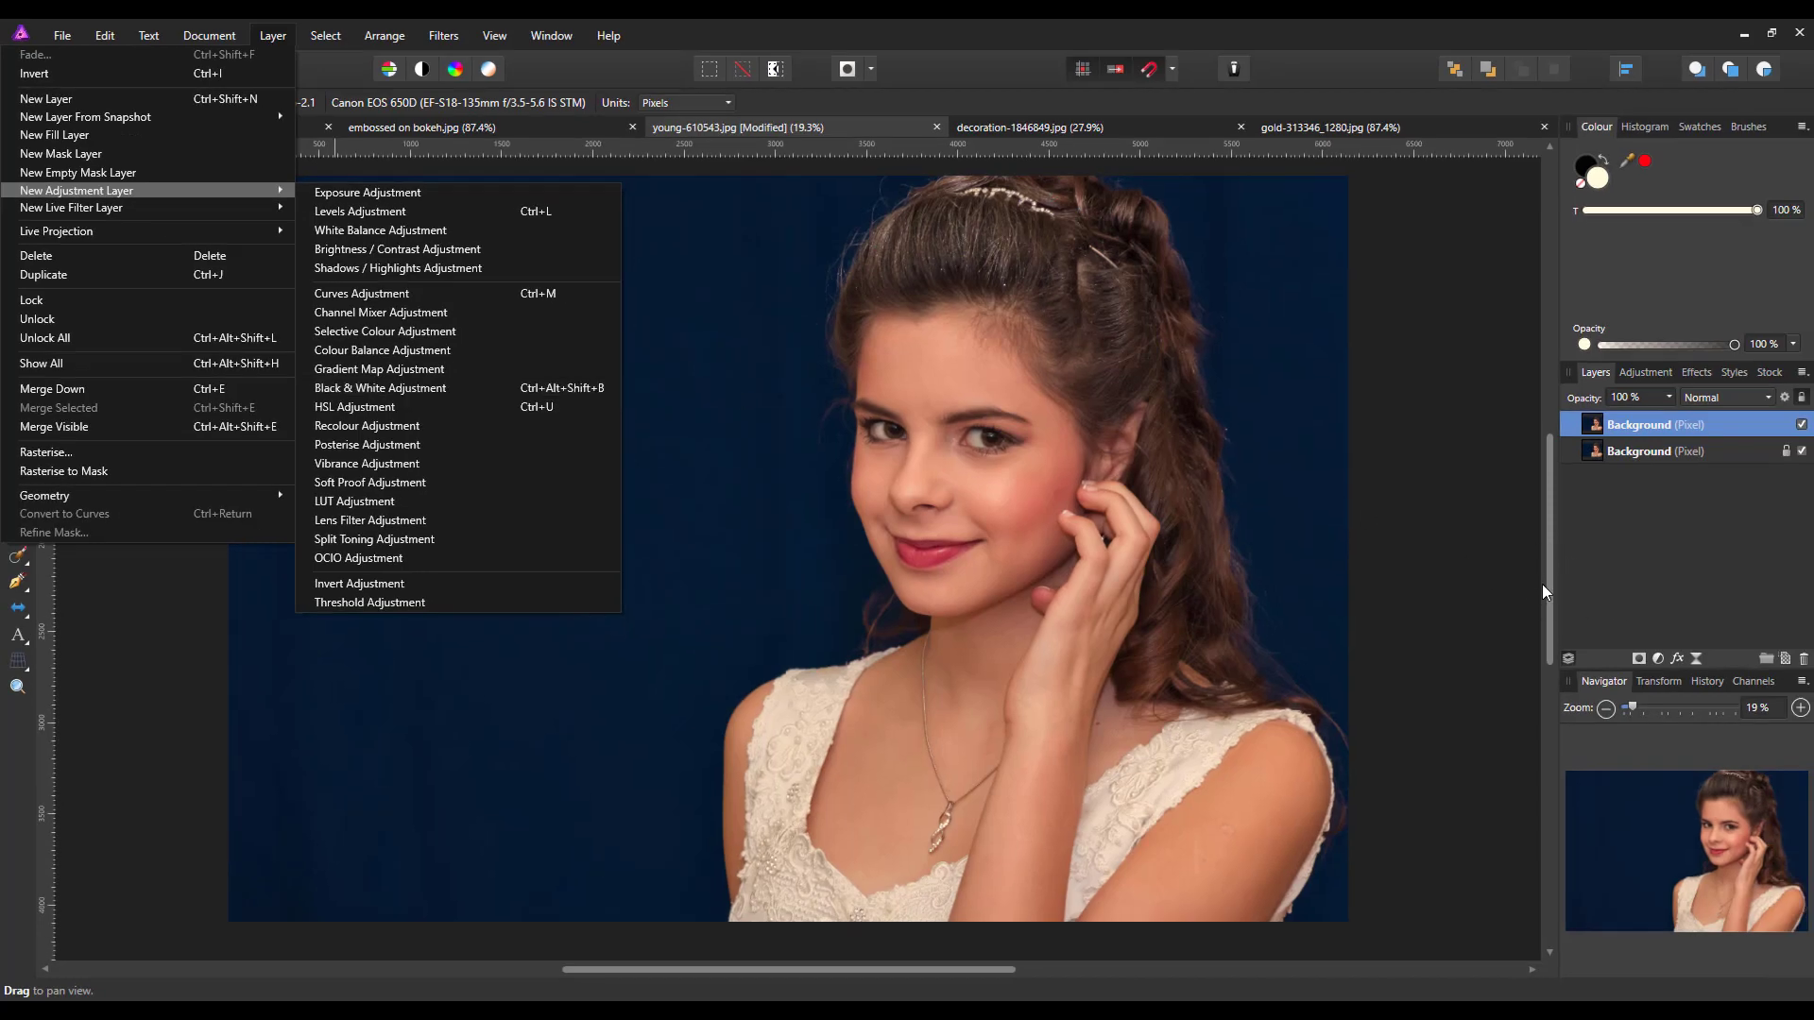
{"action": "left_click", "coordinate": [1550, 570]}
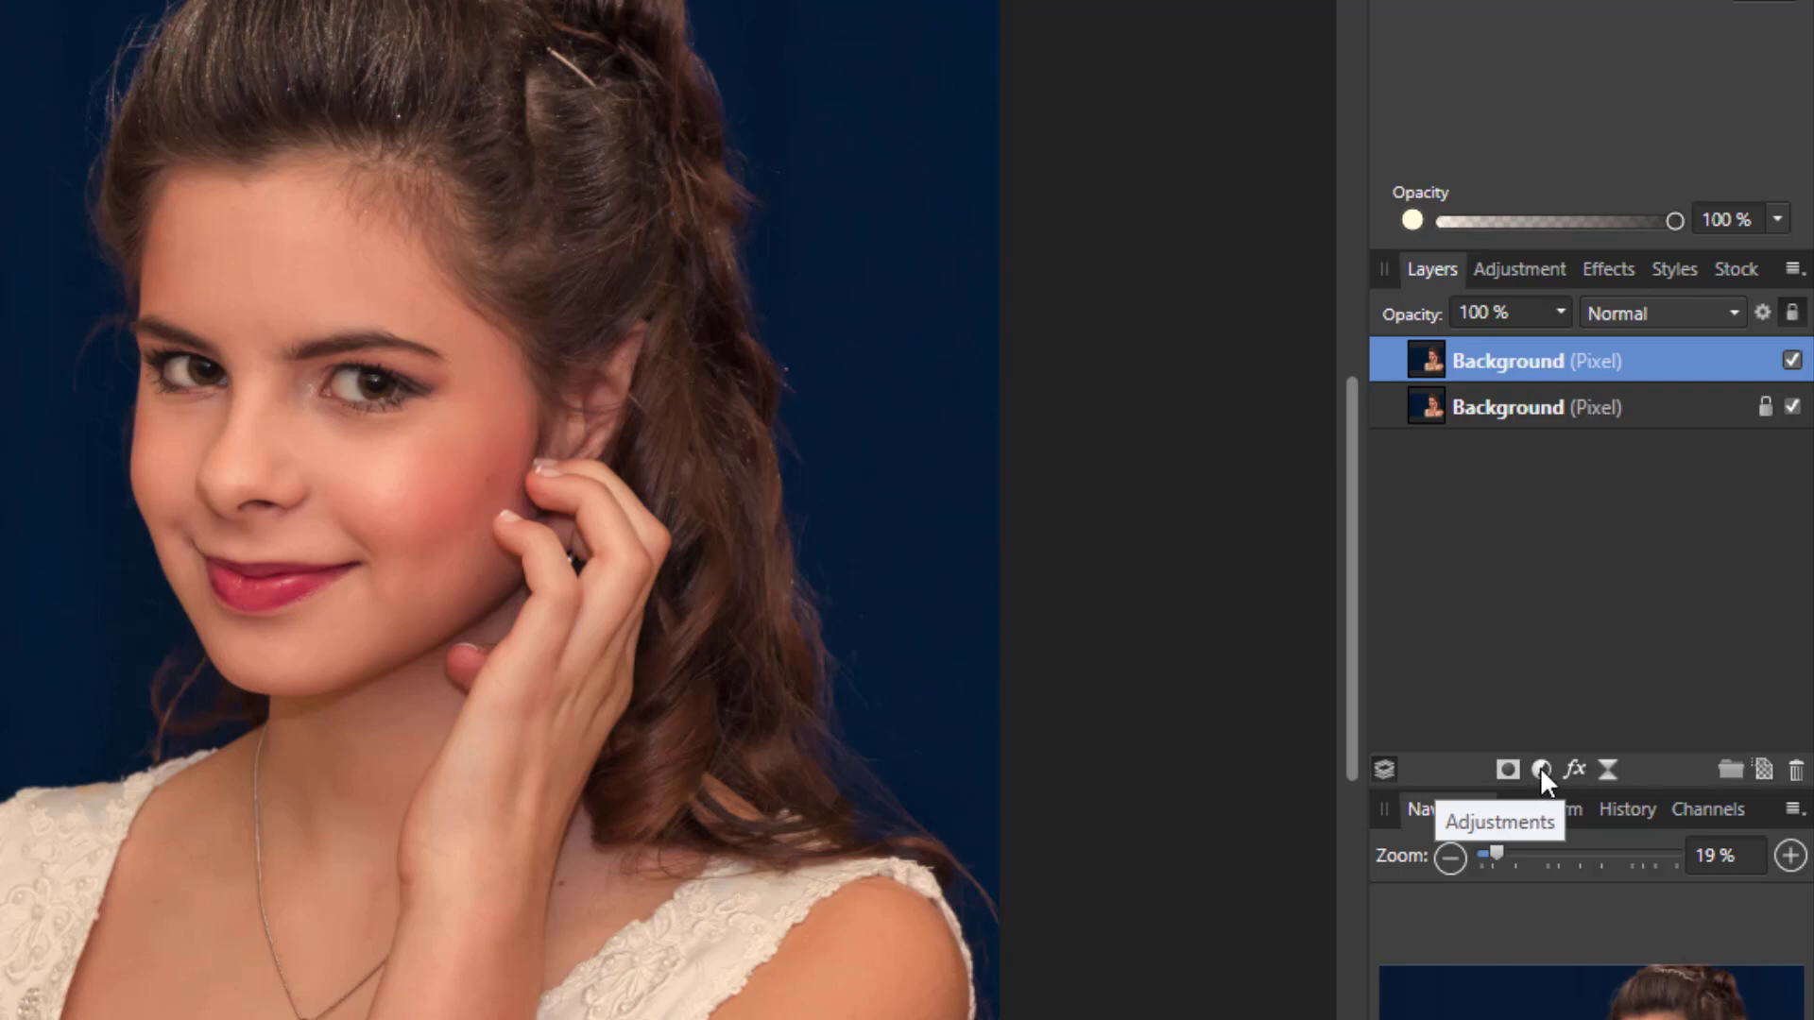
{"action": "left_click", "coordinate": [1540, 767]}
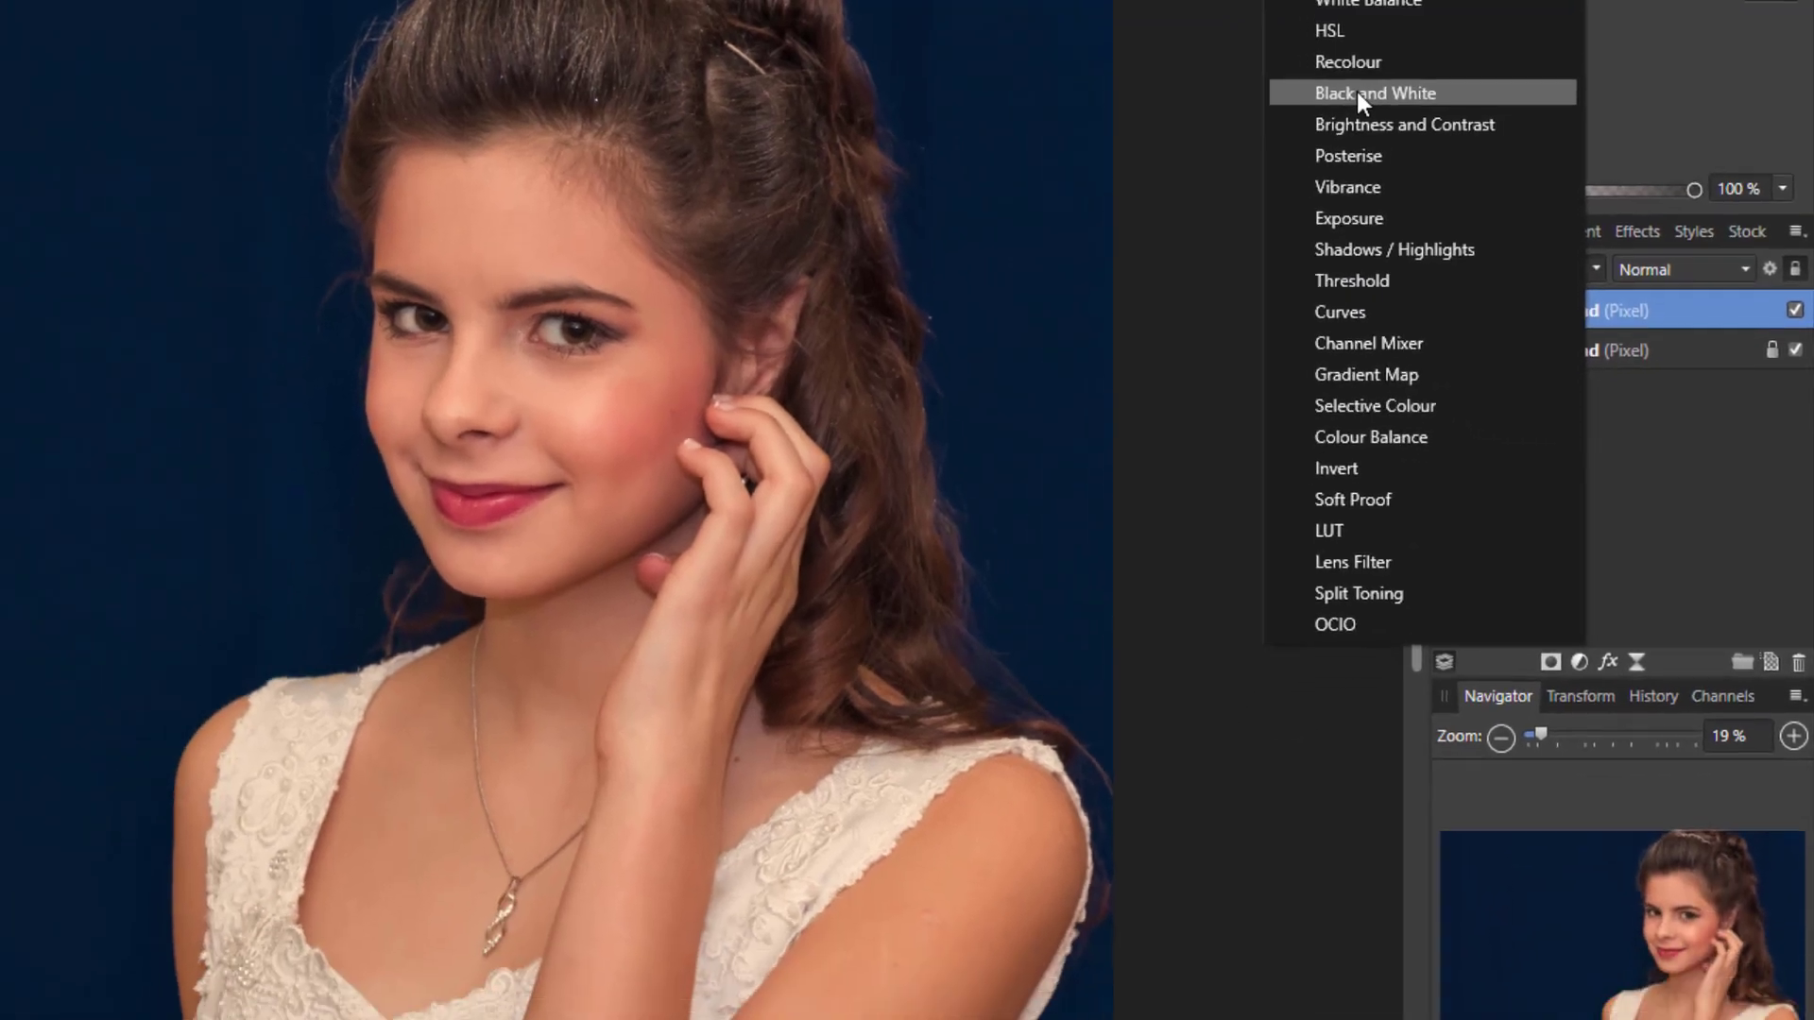
{"action": "left_click", "coordinate": [1357, 92]}
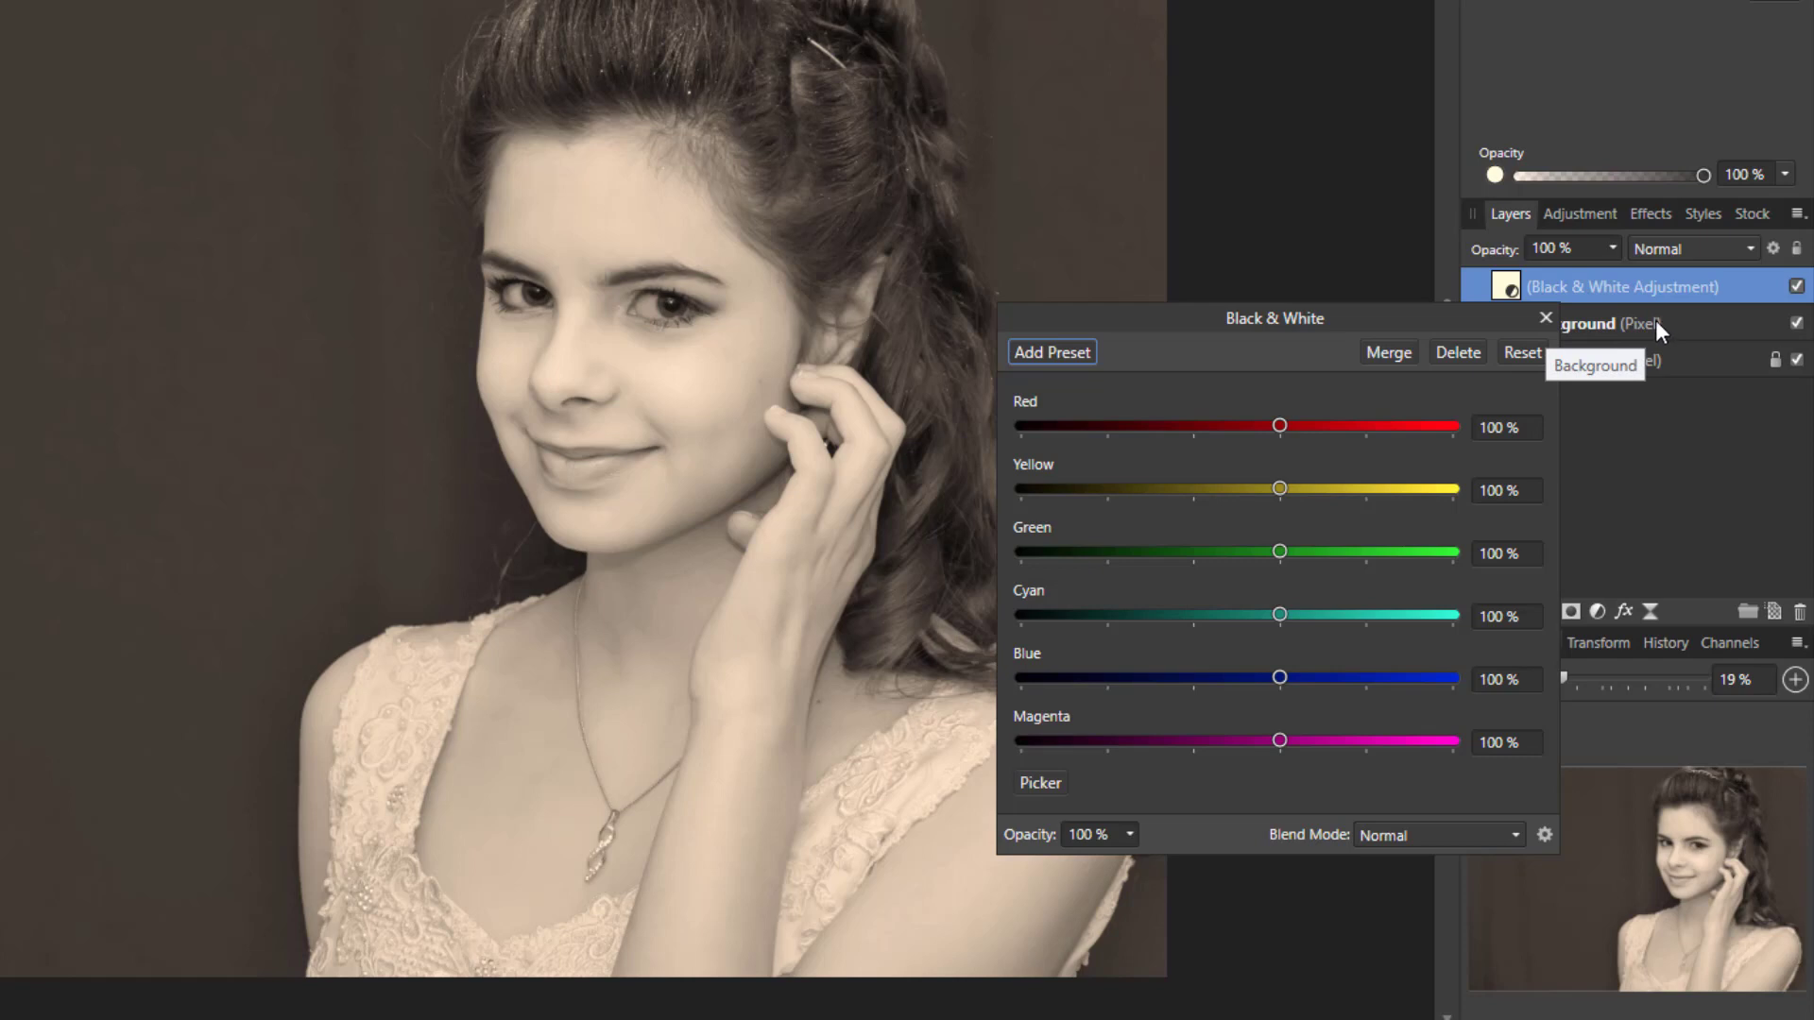
{"action": "left_click", "coordinate": [1388, 352]}
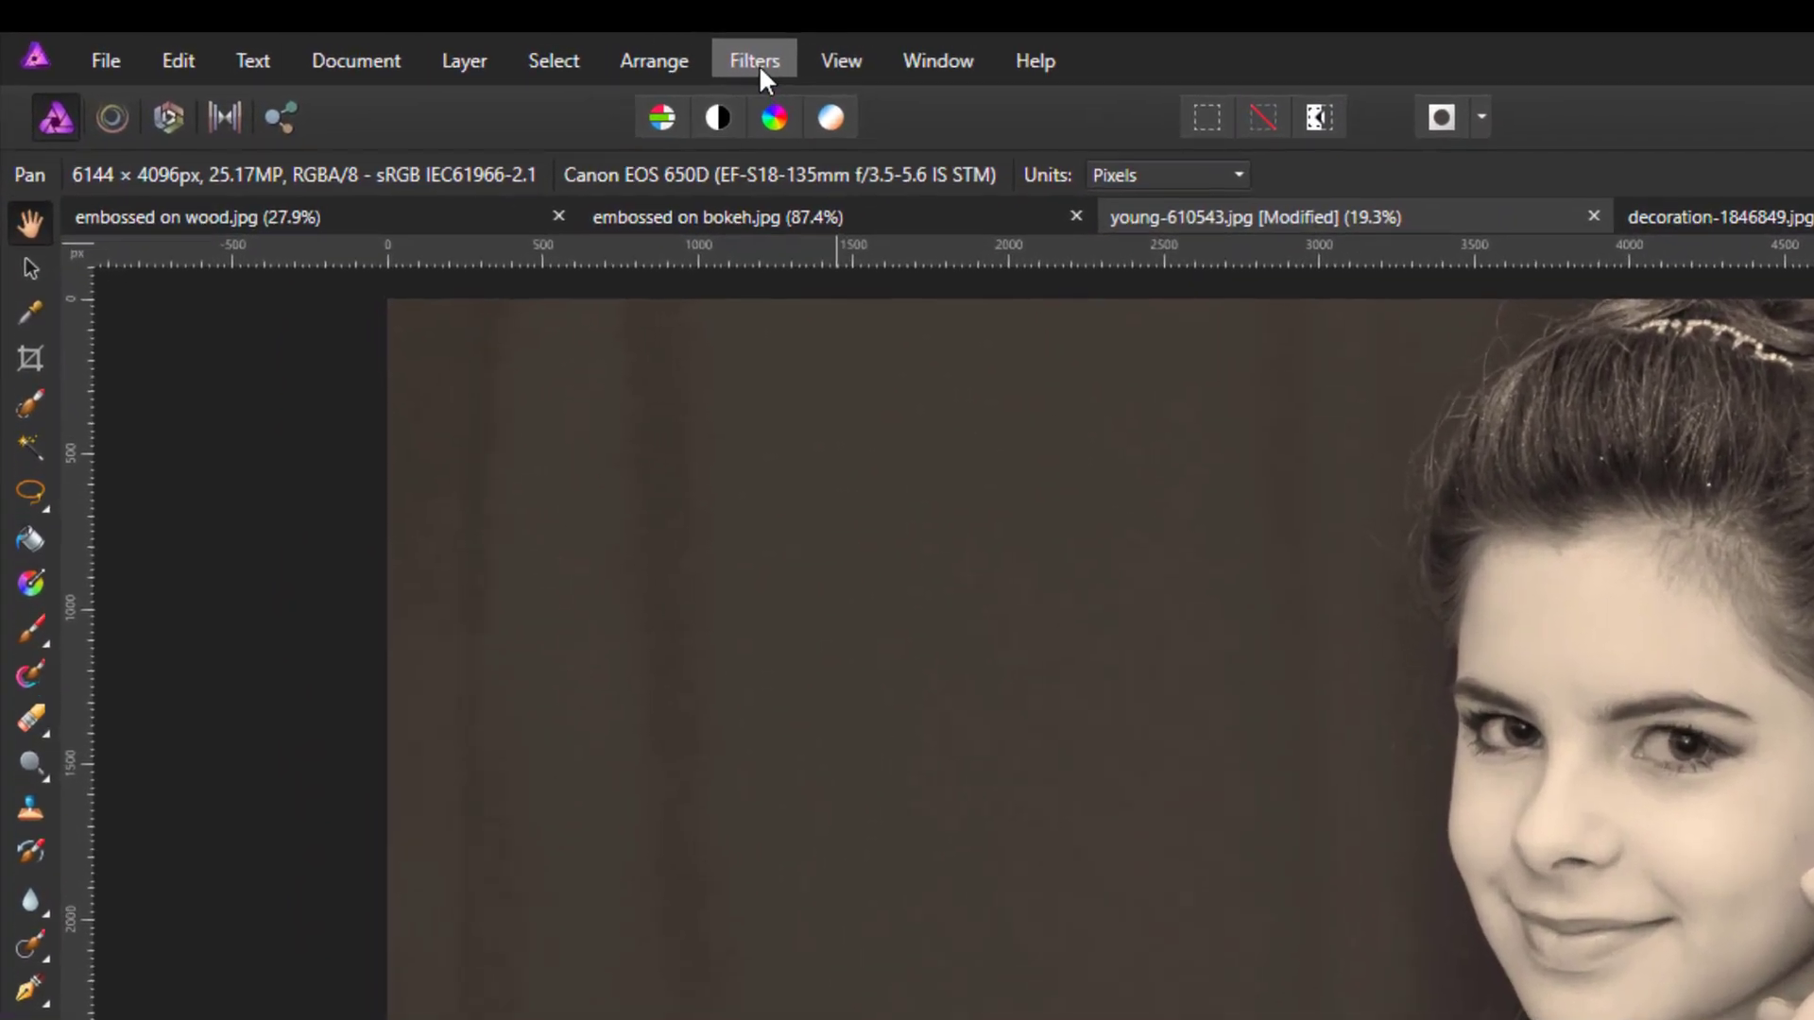
Set up the Emboss filter with a 10 px radius and 200% amount
{"action": "left_click", "coordinate": [760, 66]}
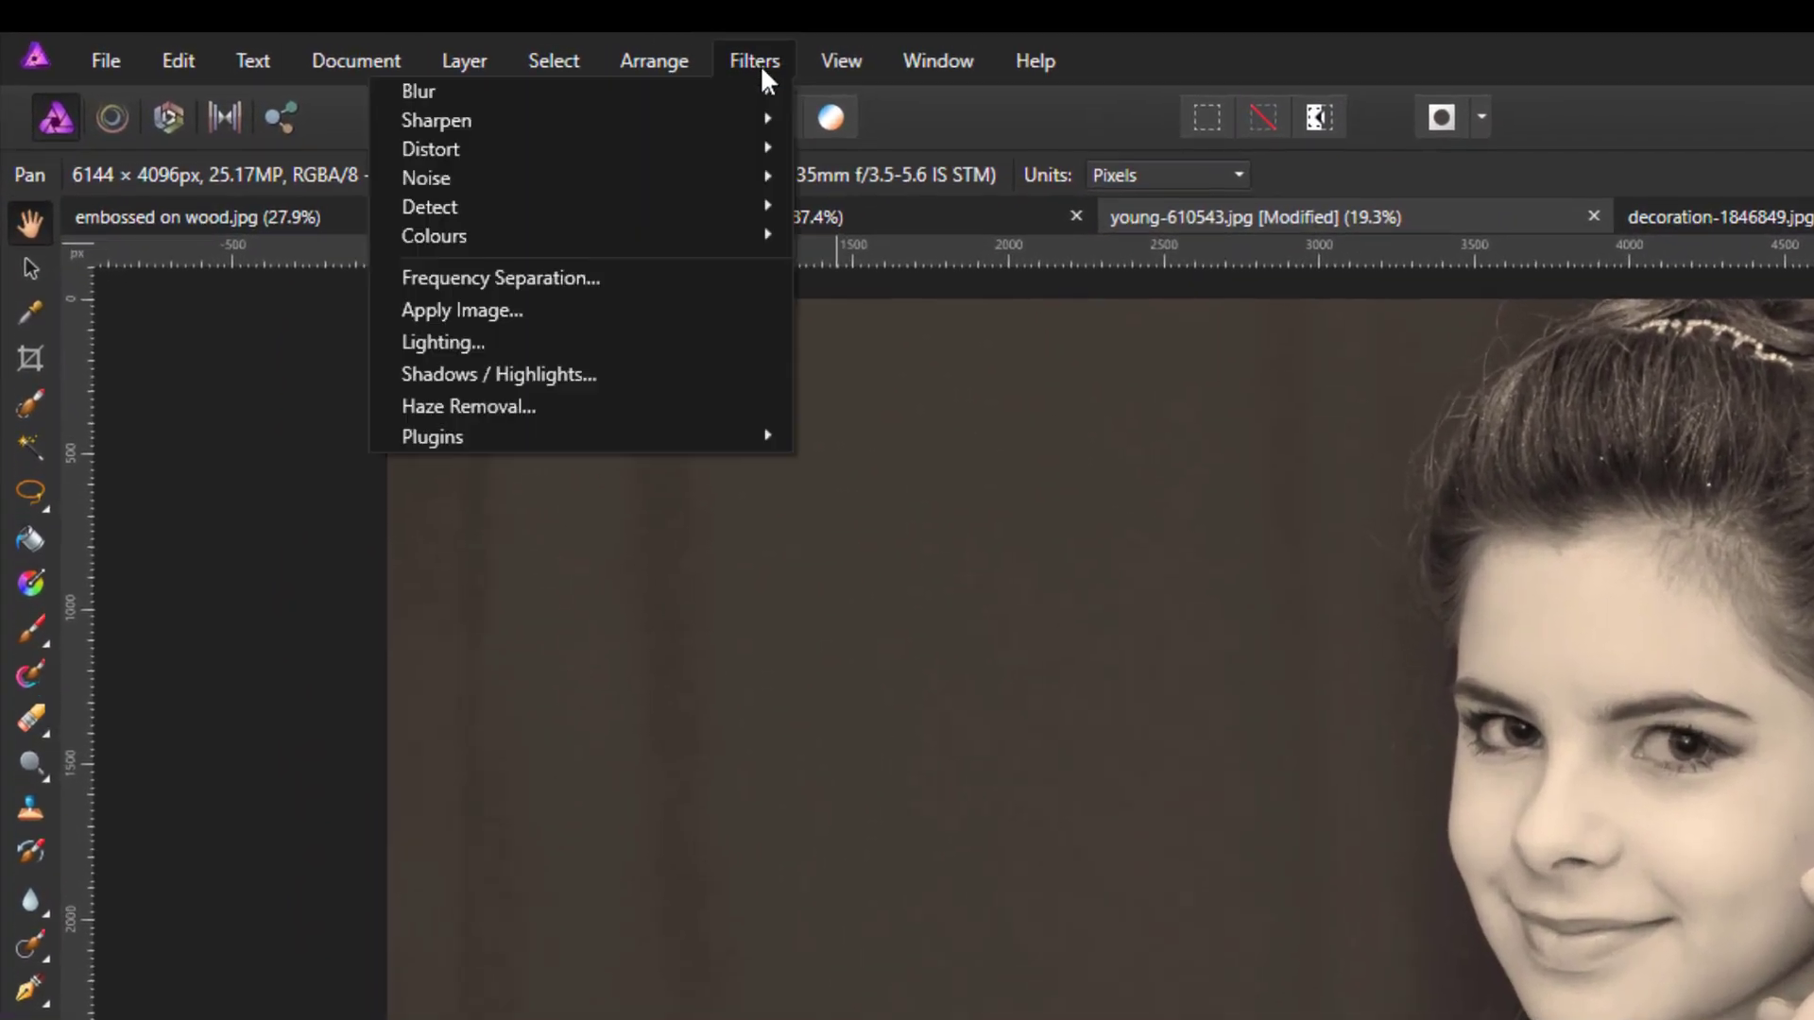
{"action": "mouse_move", "coordinate": [732, 248]}
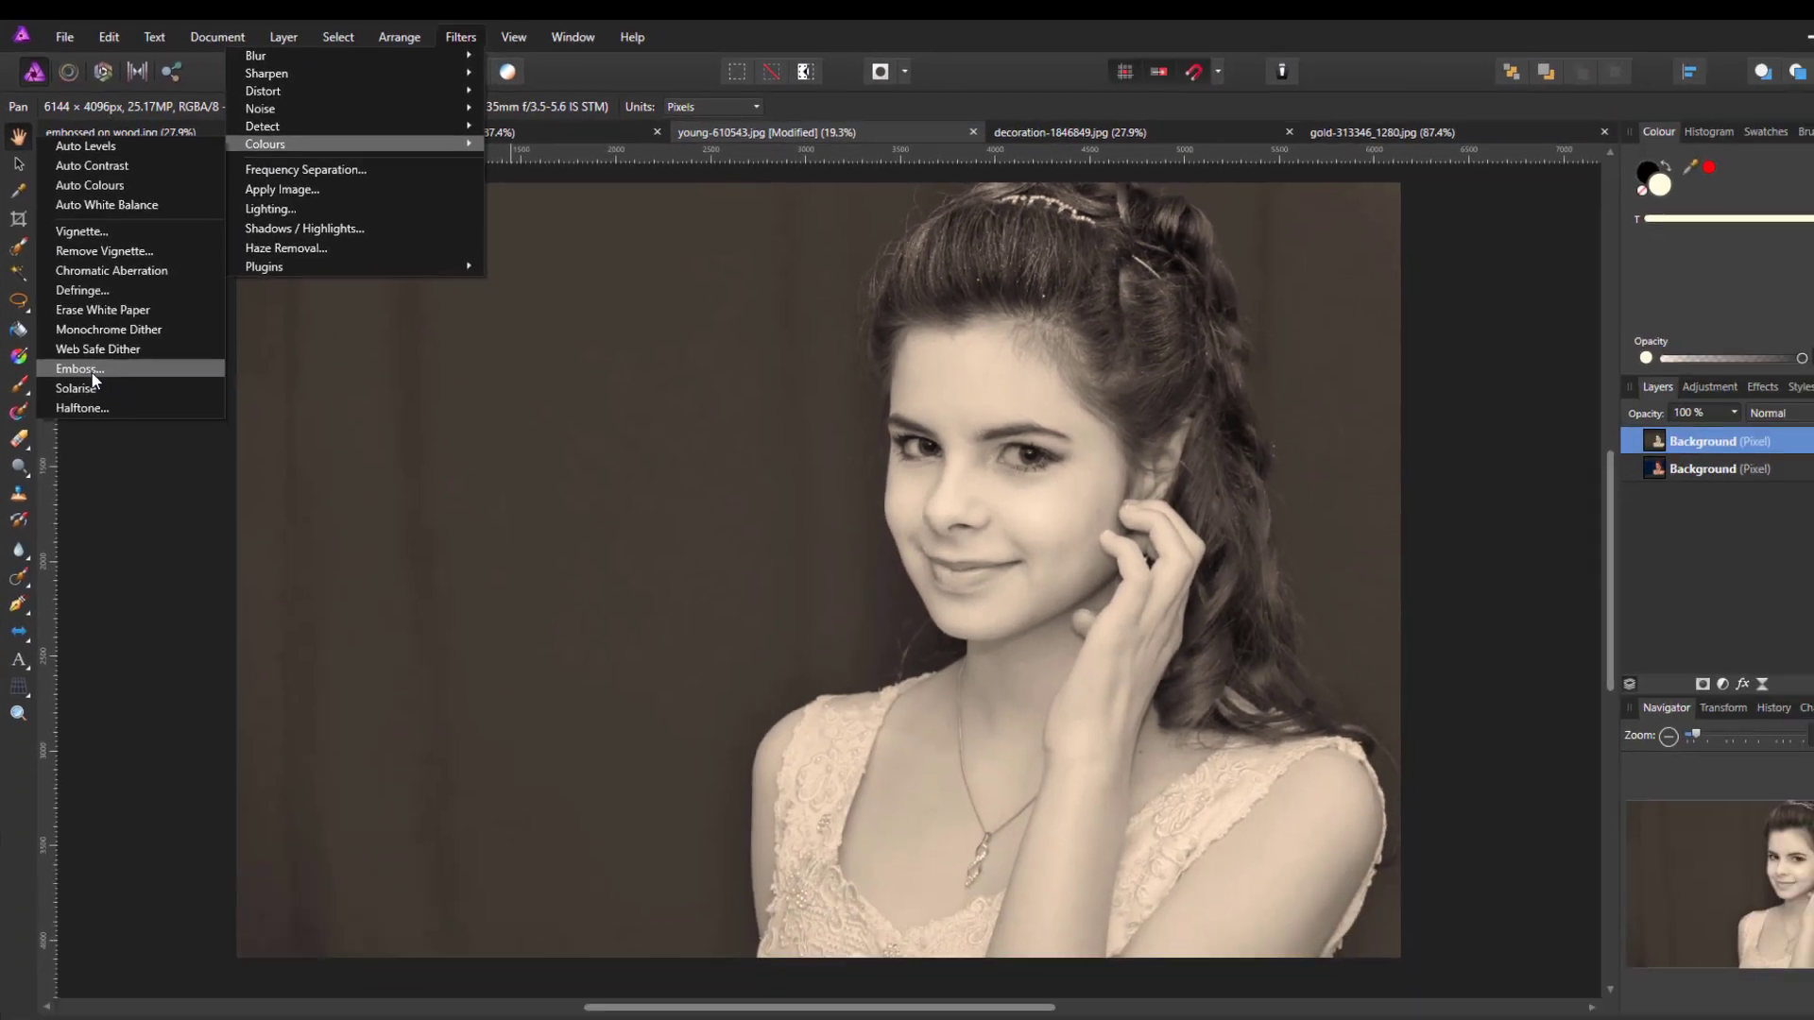
{"action": "left_click", "coordinate": [134, 551]}
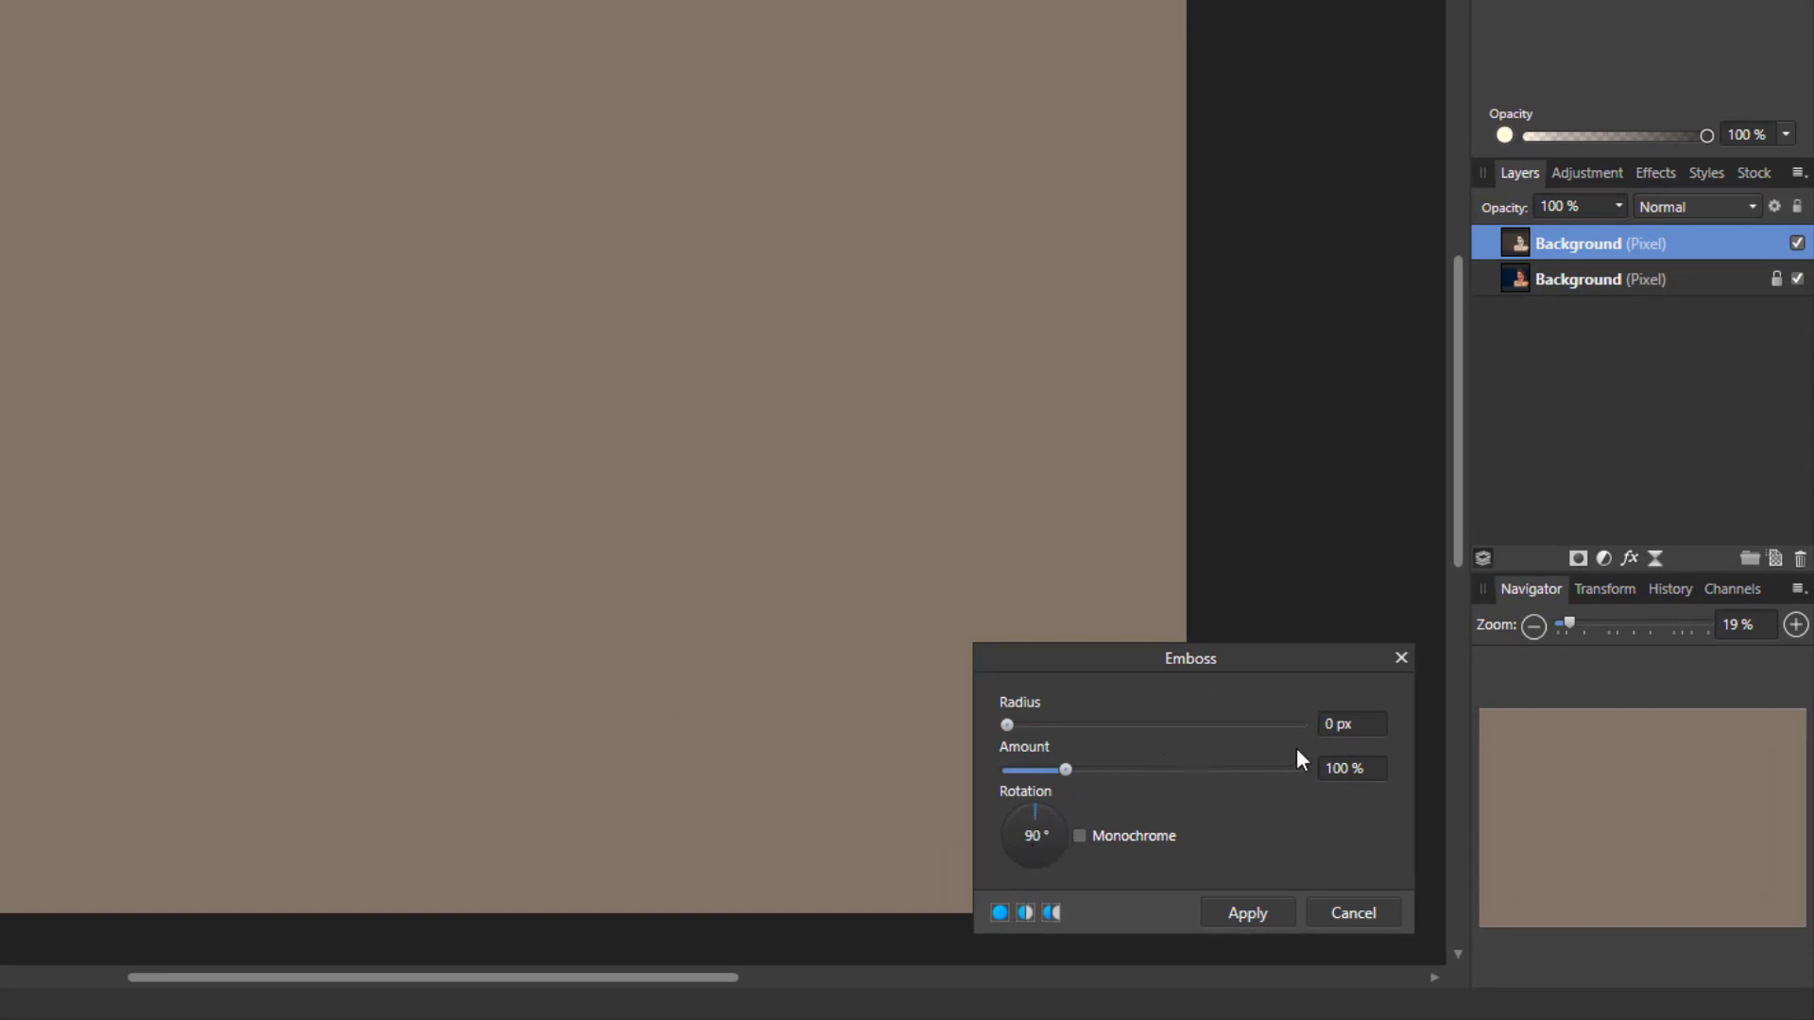
{"action": "left_click", "coordinate": [1333, 725]}
{"action": "type", "text": "10"}
{"action": "left_click", "coordinate": [1340, 768]}
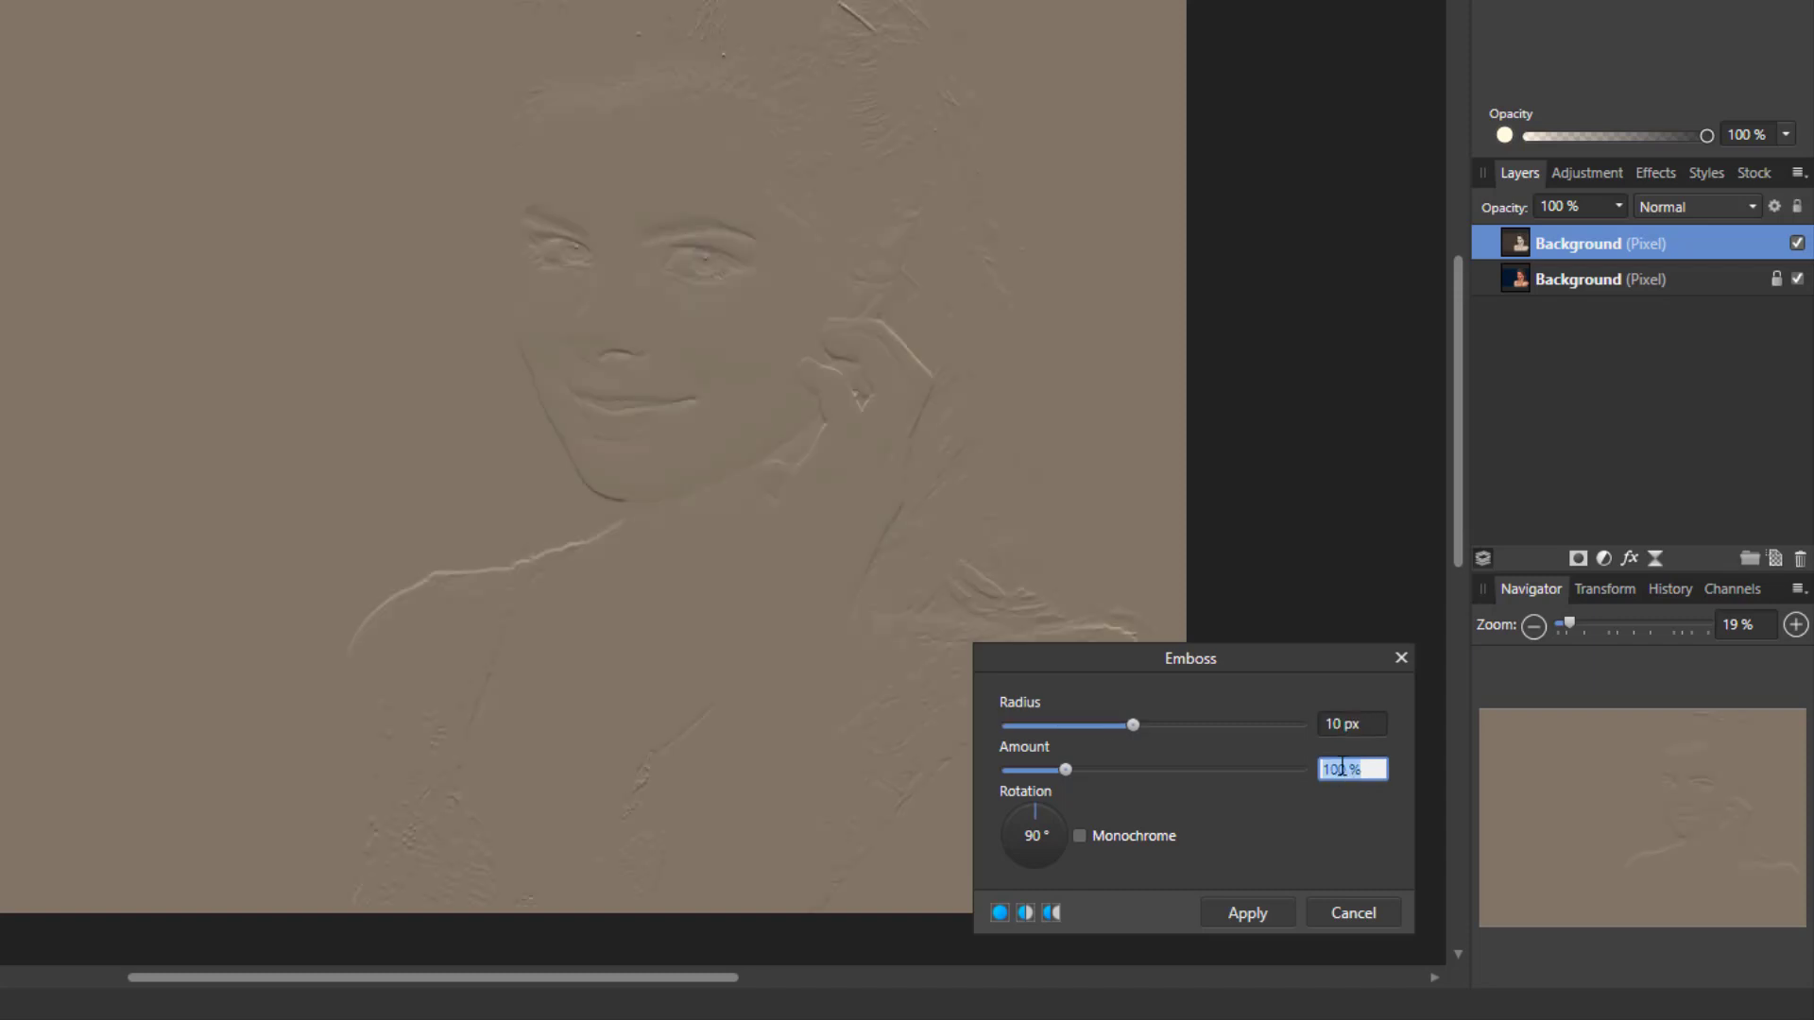
{"action": "type", "text": "200"}
{"action": "key", "text": "Return"}
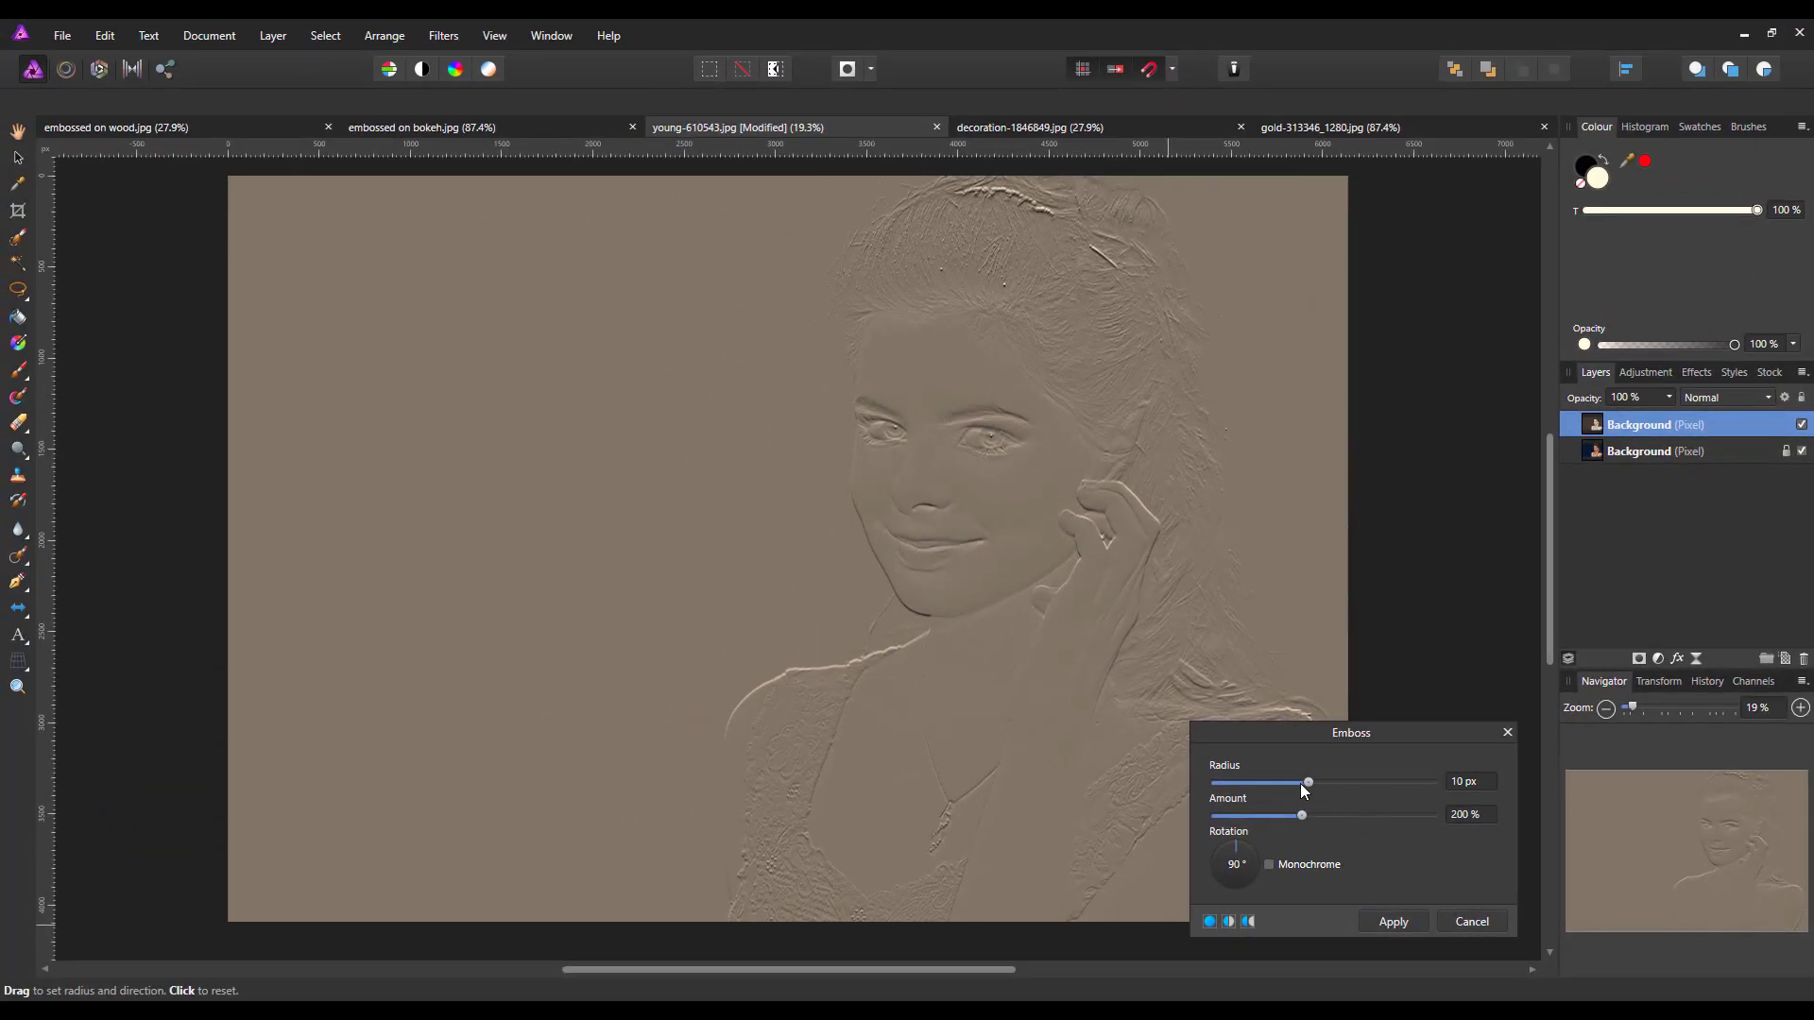
Apply the emboss to the portrait layer and invert its tones
{"action": "left_click", "coordinate": [1393, 922]}
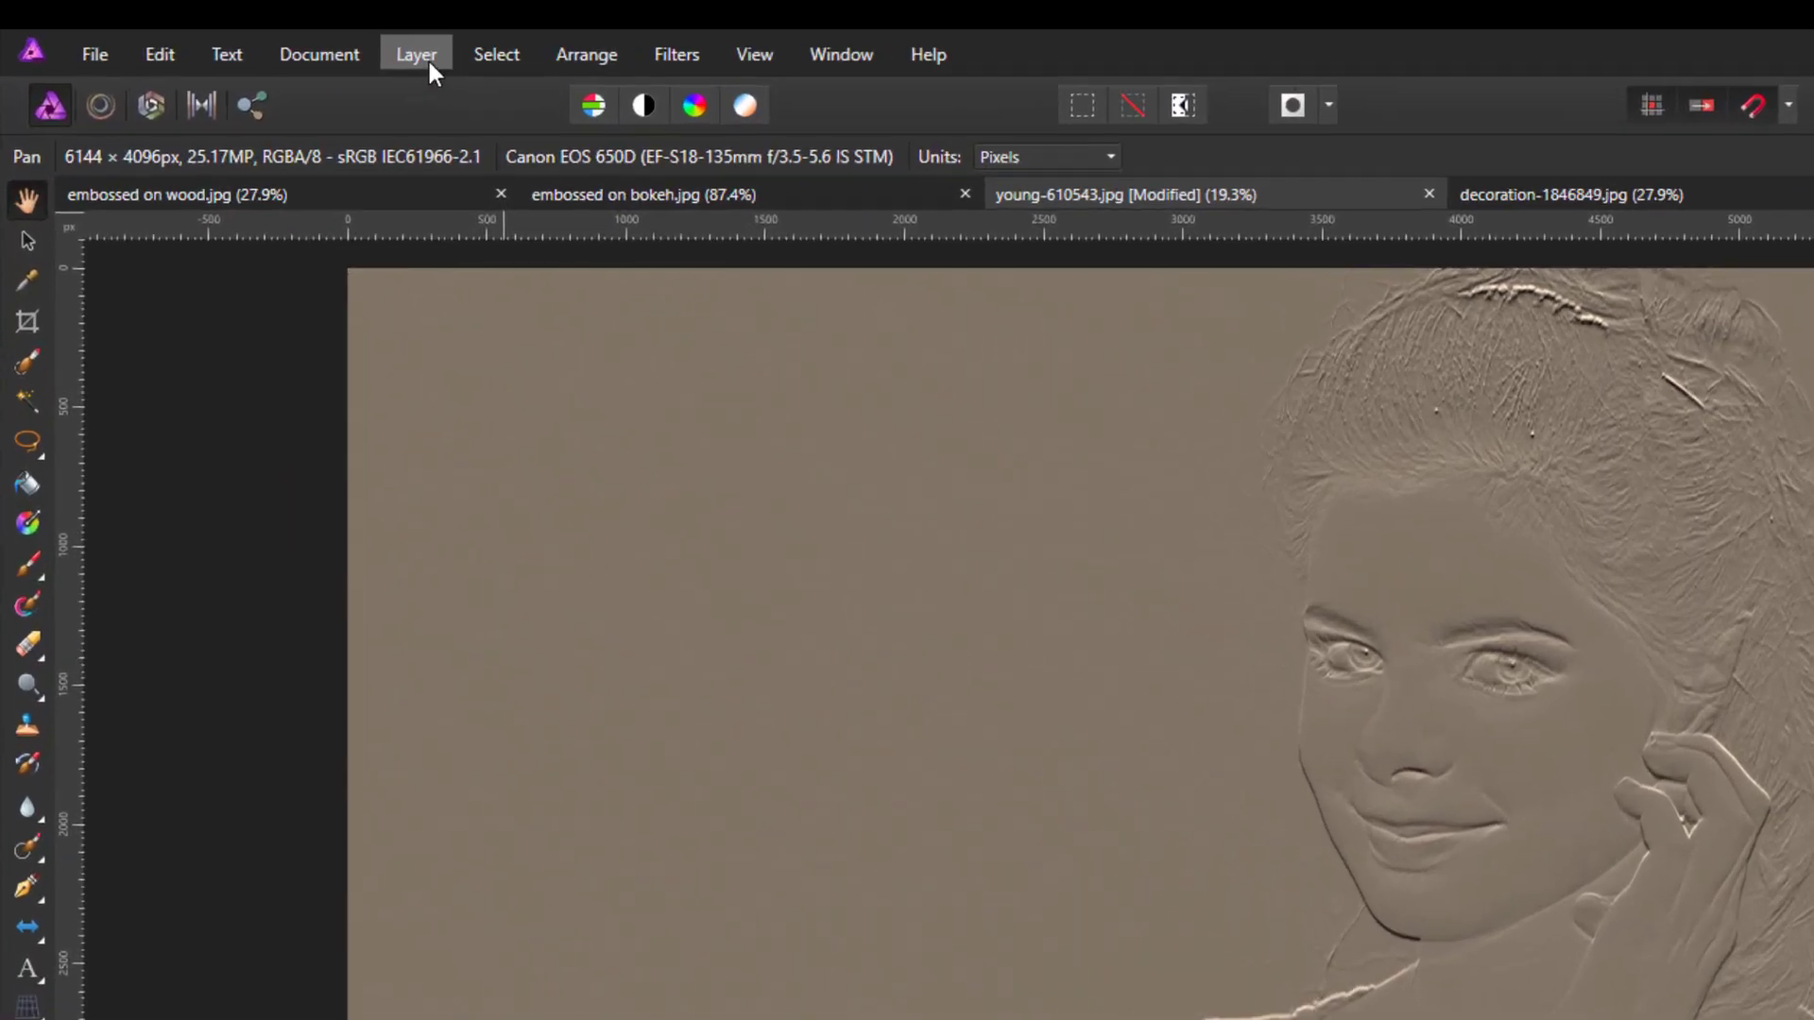
{"action": "left_click", "coordinate": [273, 35]}
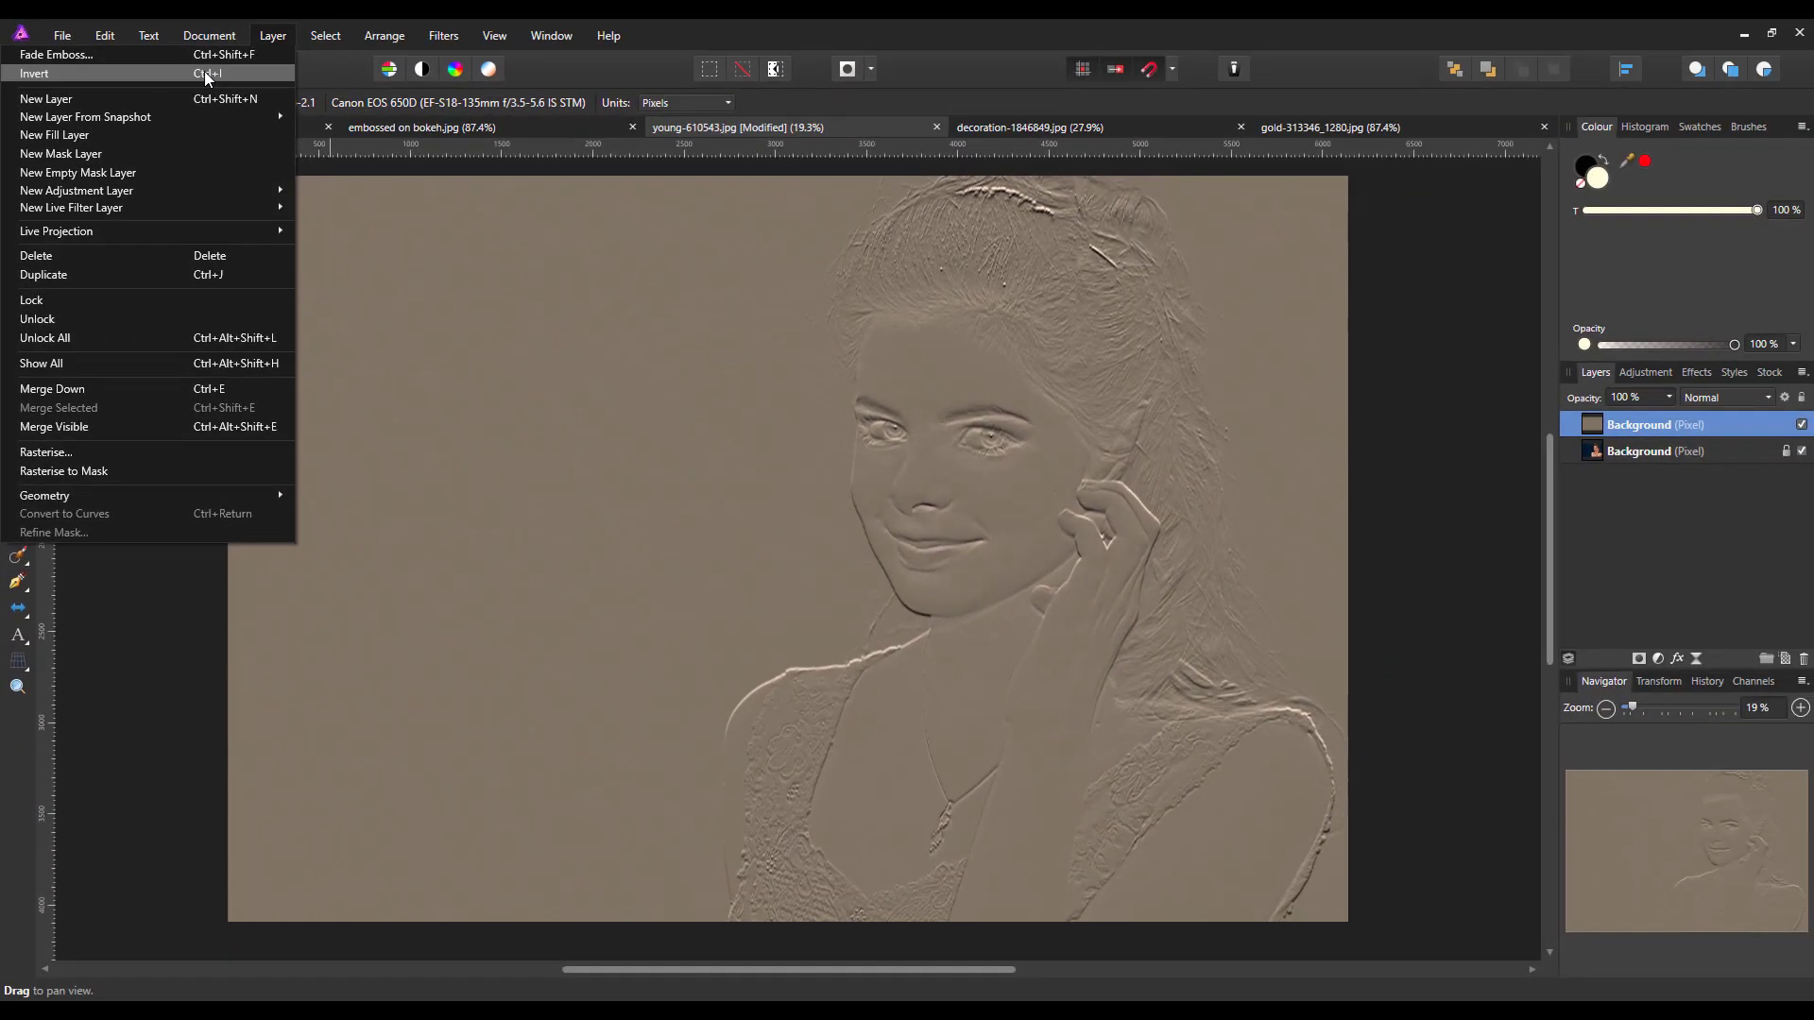
{"action": "left_click", "coordinate": [205, 72]}
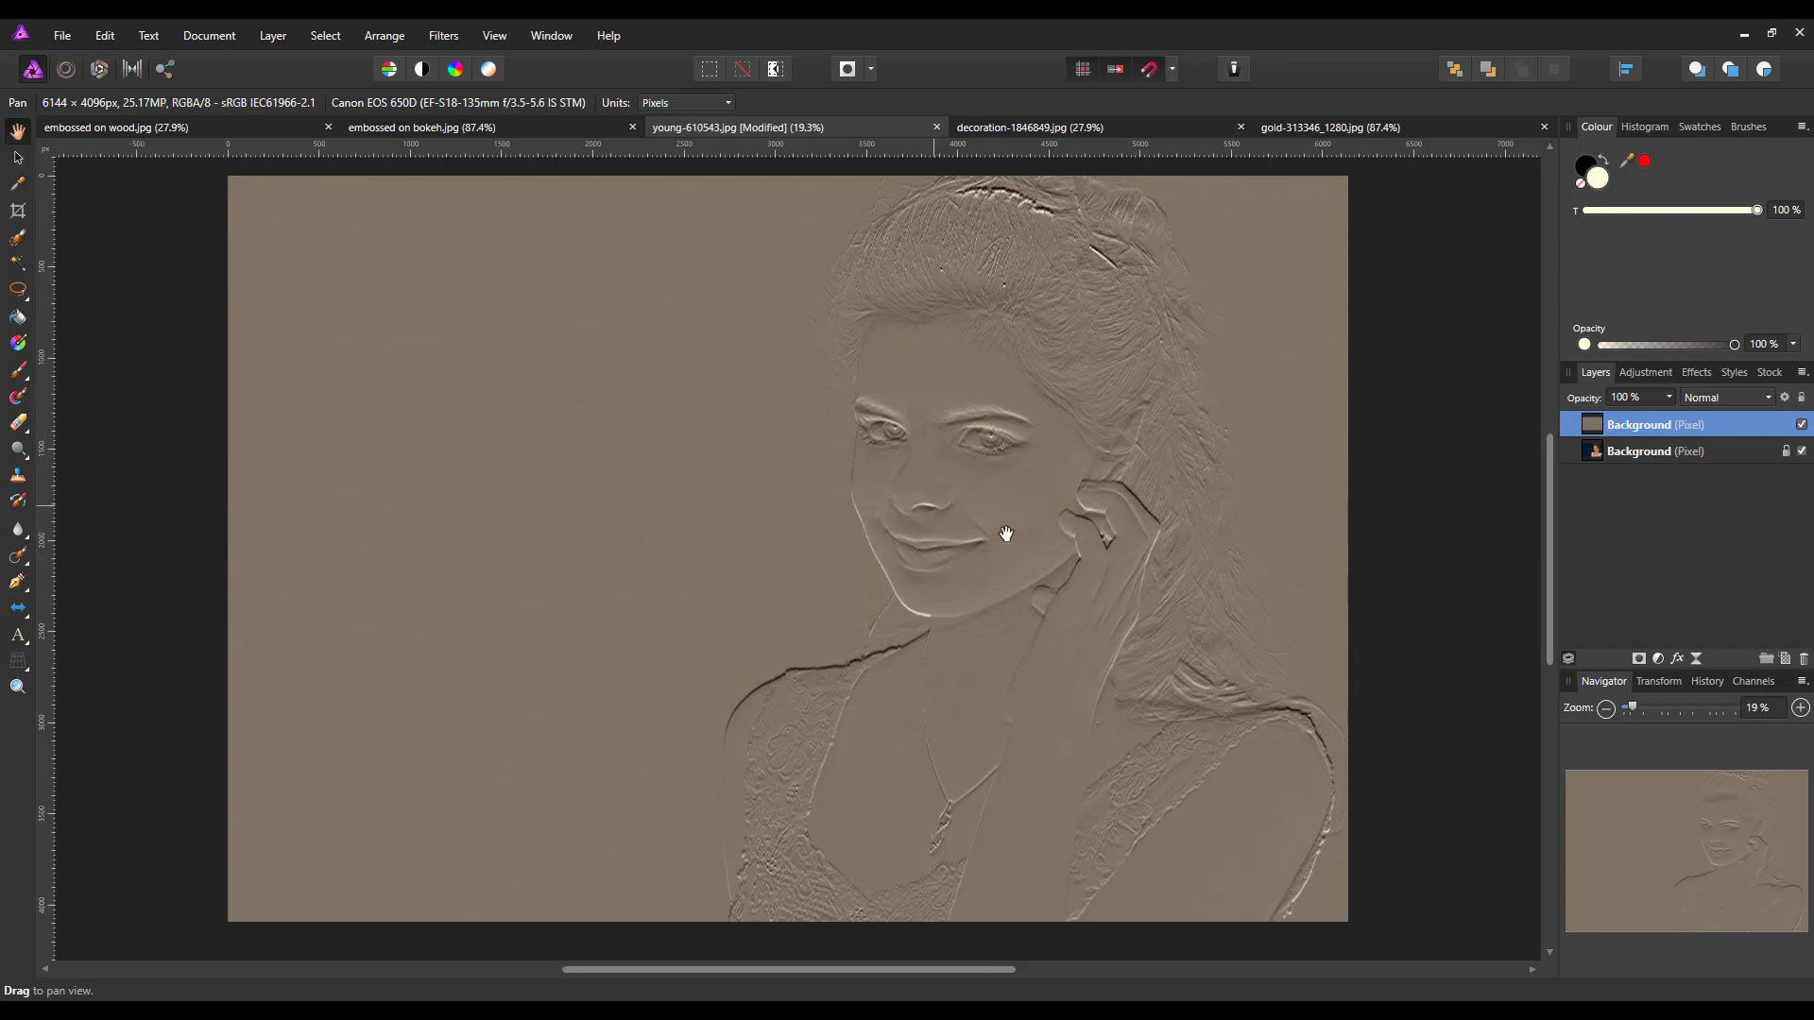
Apply a 3.2 px Gaussian Blur to the inverted embossed layer
{"action": "left_click", "coordinate": [434, 34]}
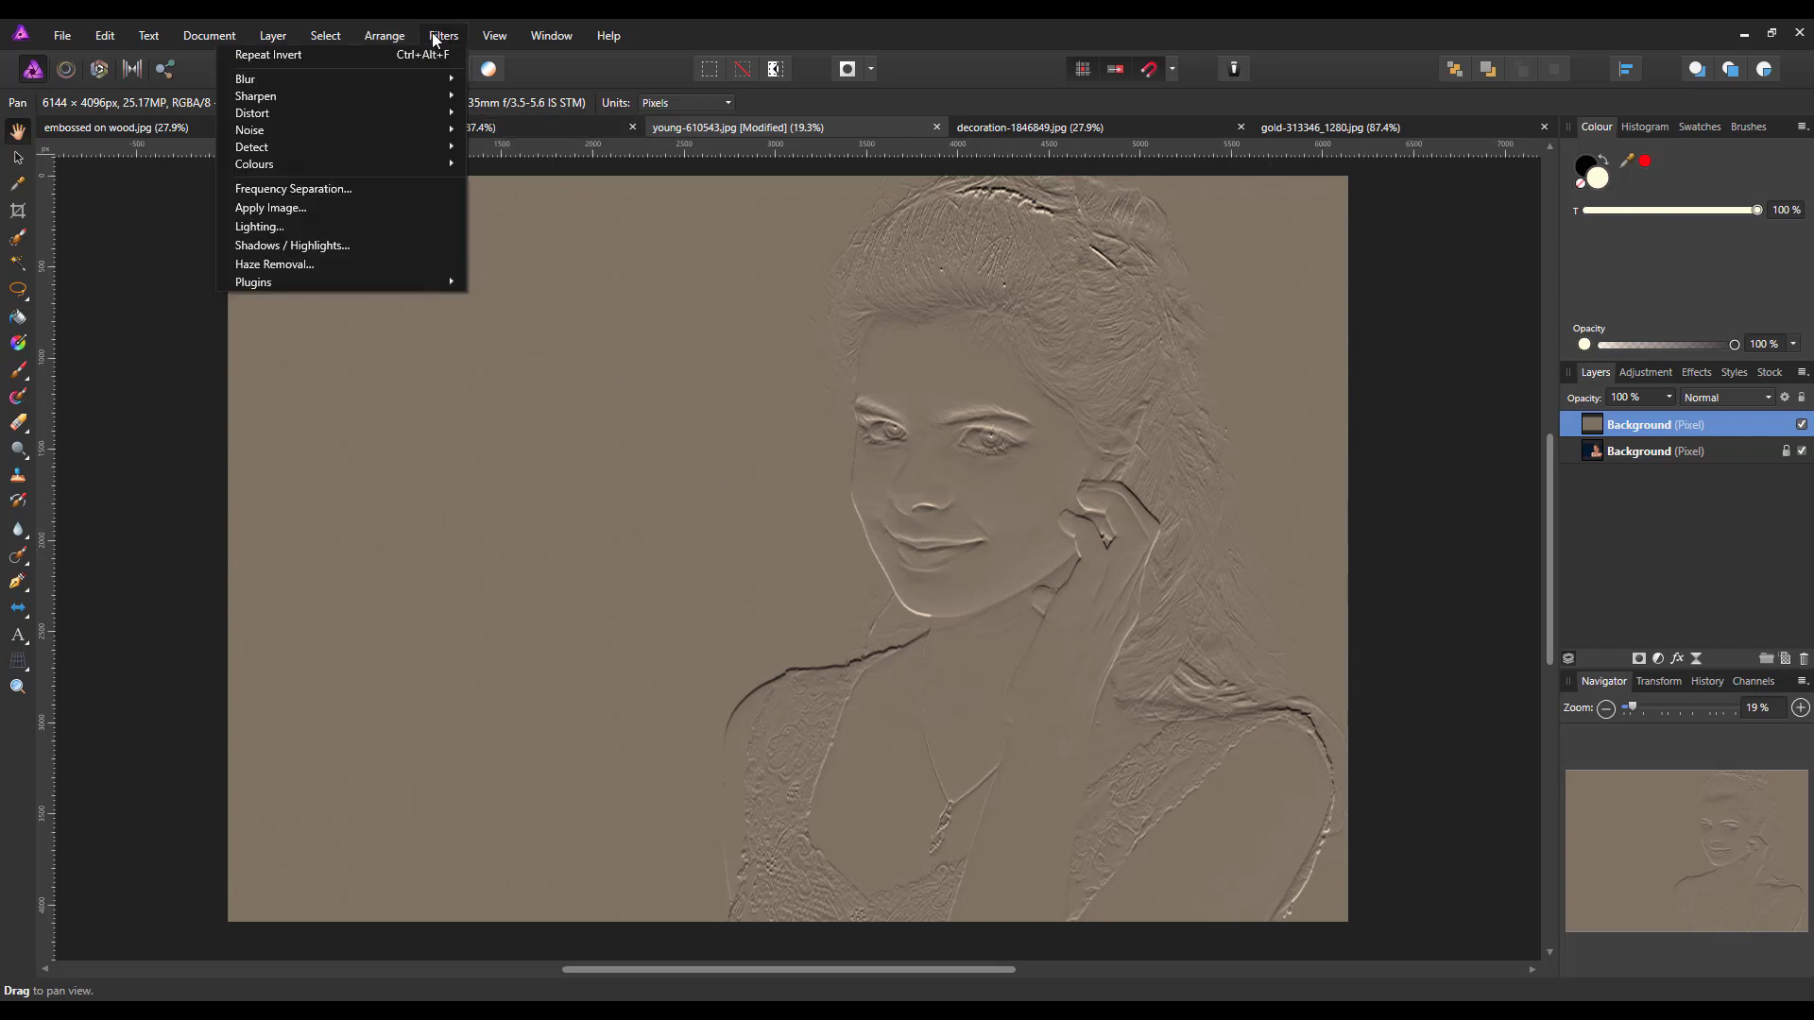
{"action": "mouse_move", "coordinate": [296, 79]}
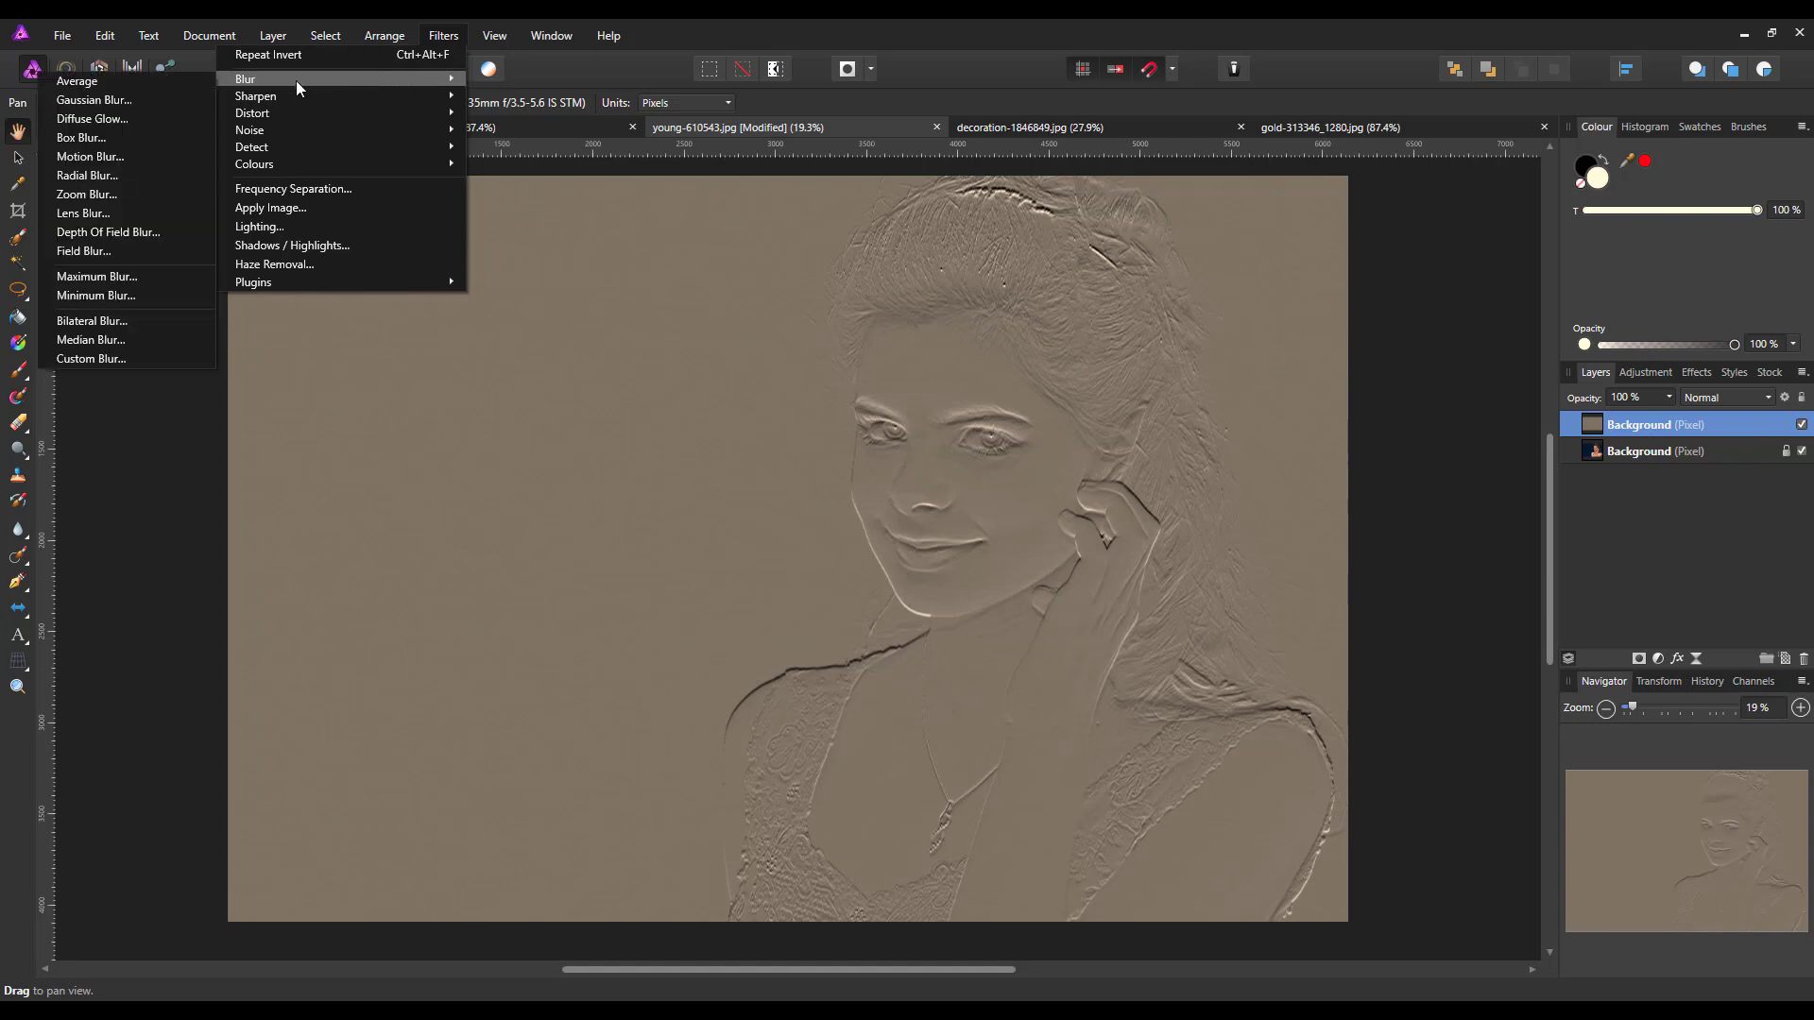
{"action": "left_click", "coordinate": [134, 99]}
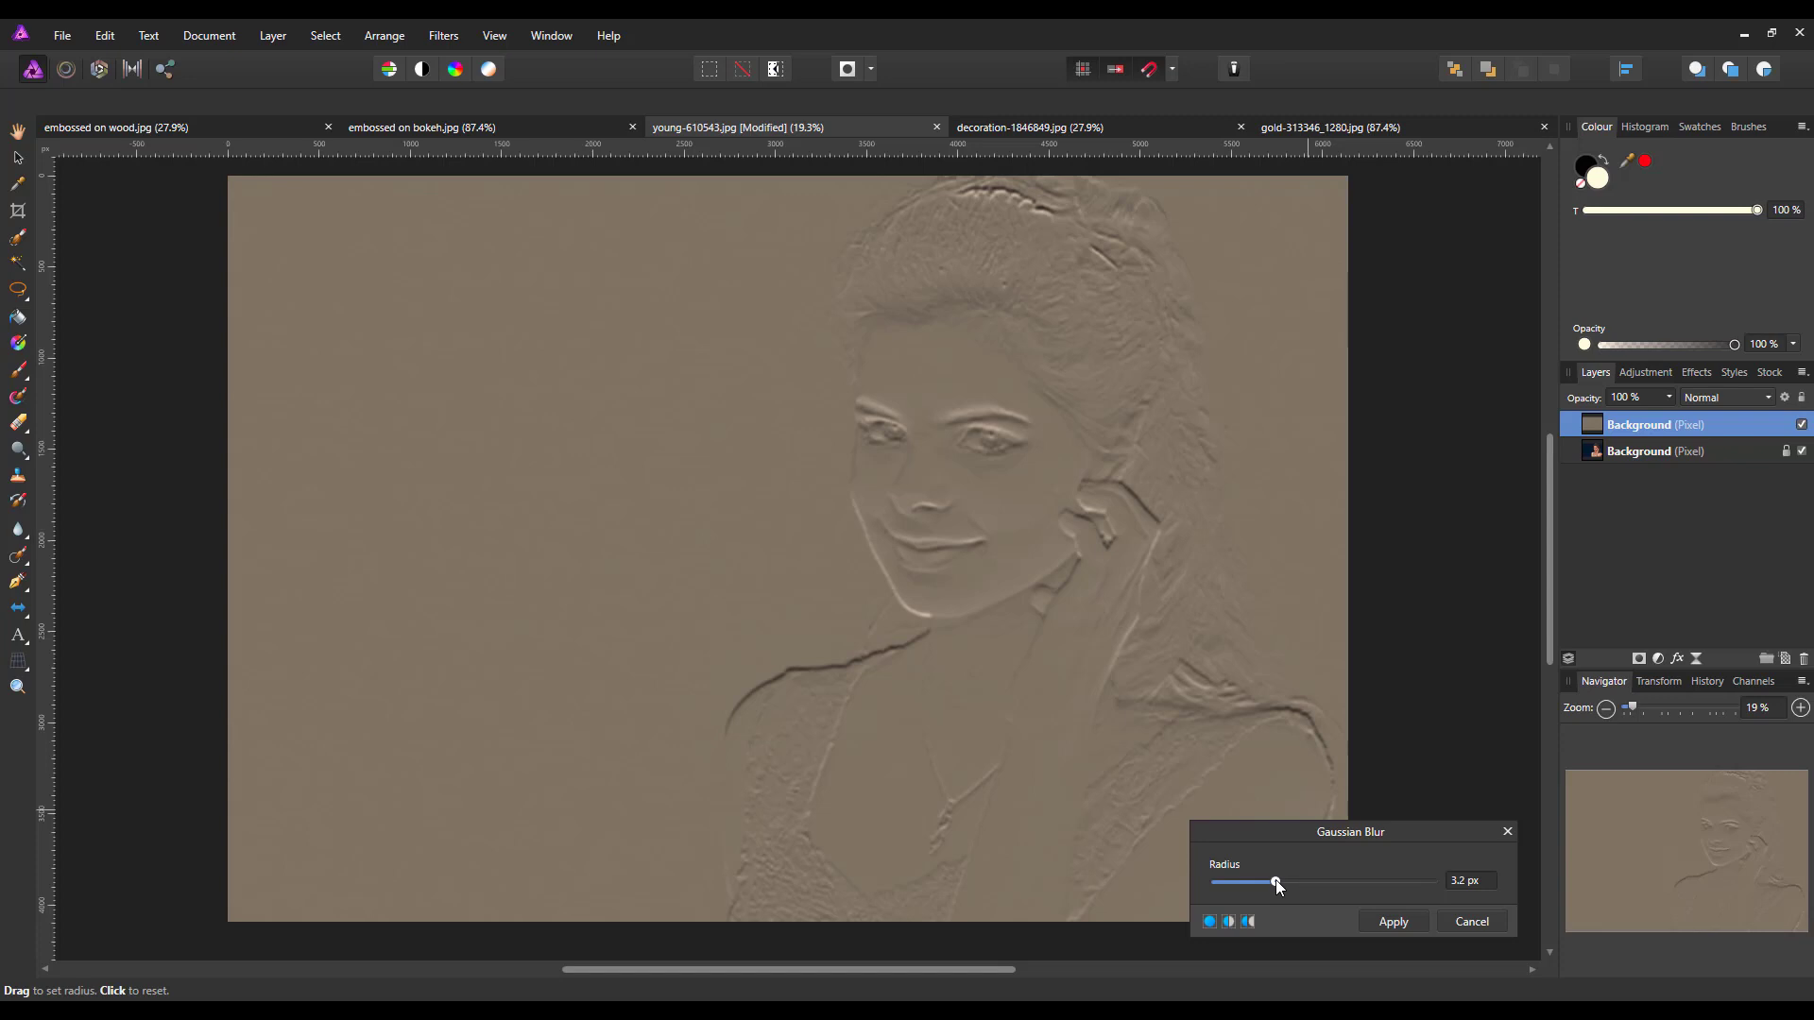
{"action": "left_click", "coordinate": [1413, 921]}
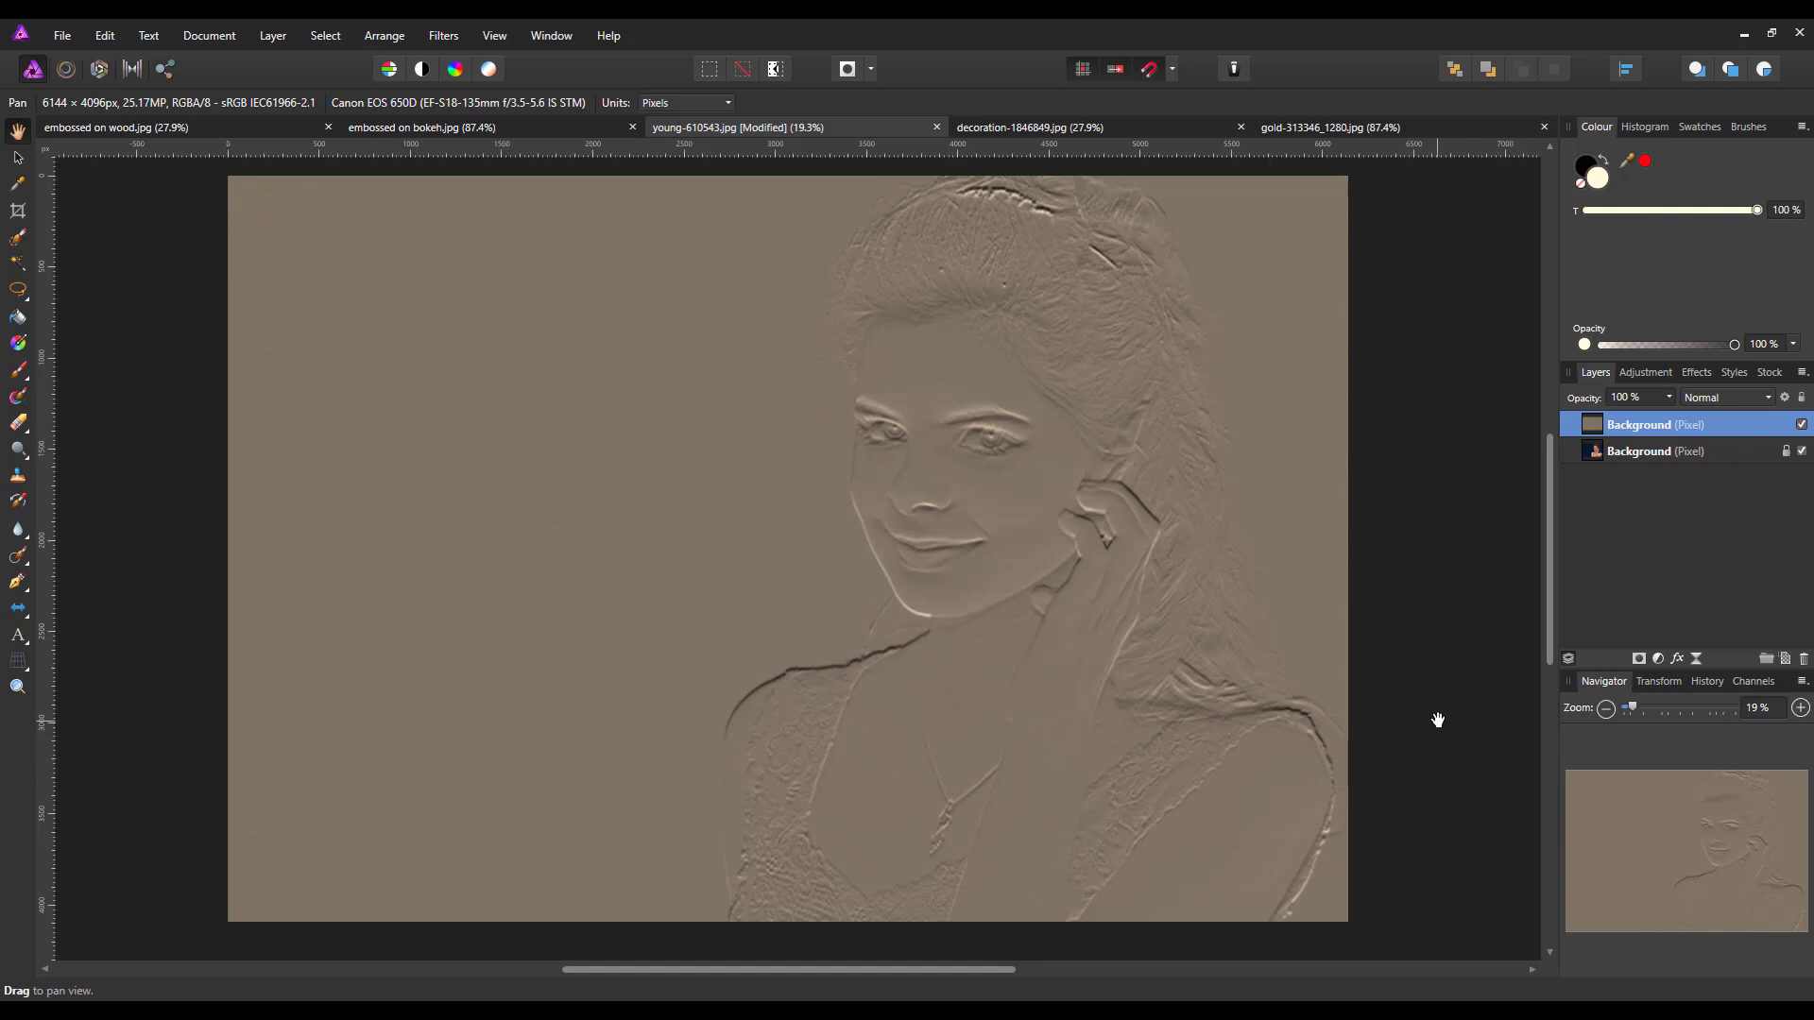
Merge Visible into a new pixel layer and copy that merged embossed portrait
{"action": "right_click", "coordinate": [1638, 423]}
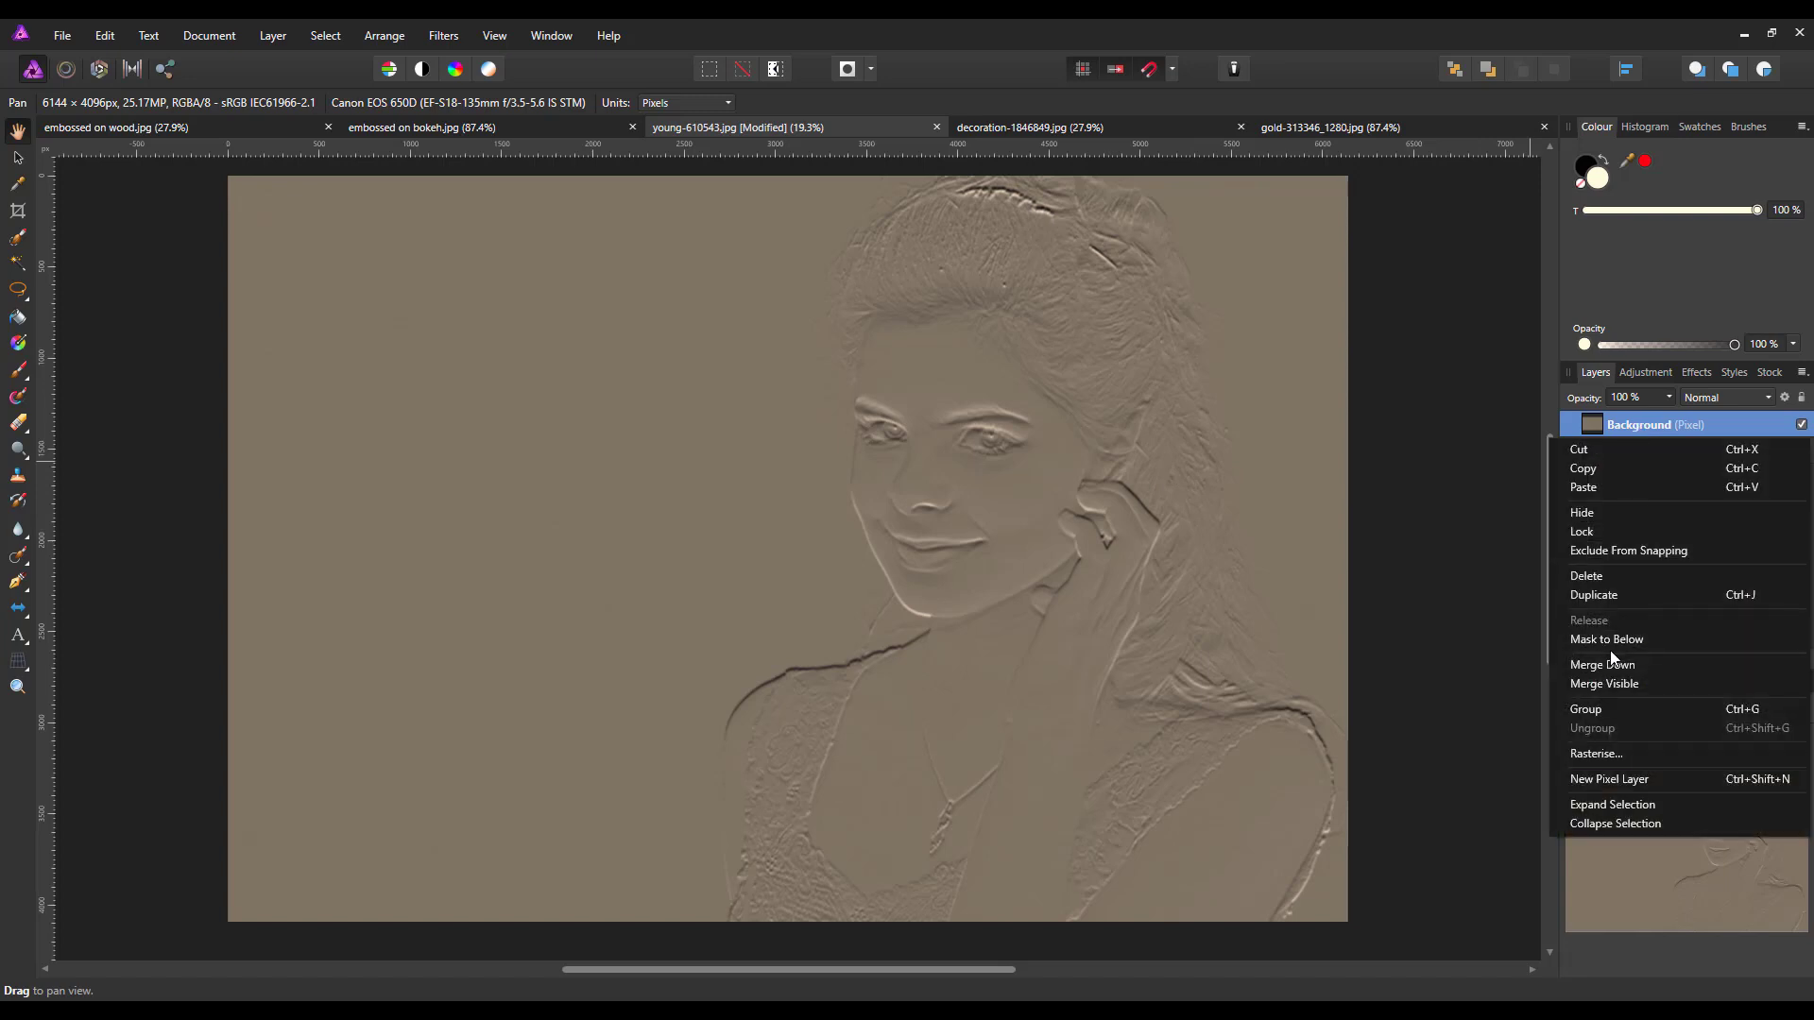
{"action": "left_click", "coordinate": [1613, 682]}
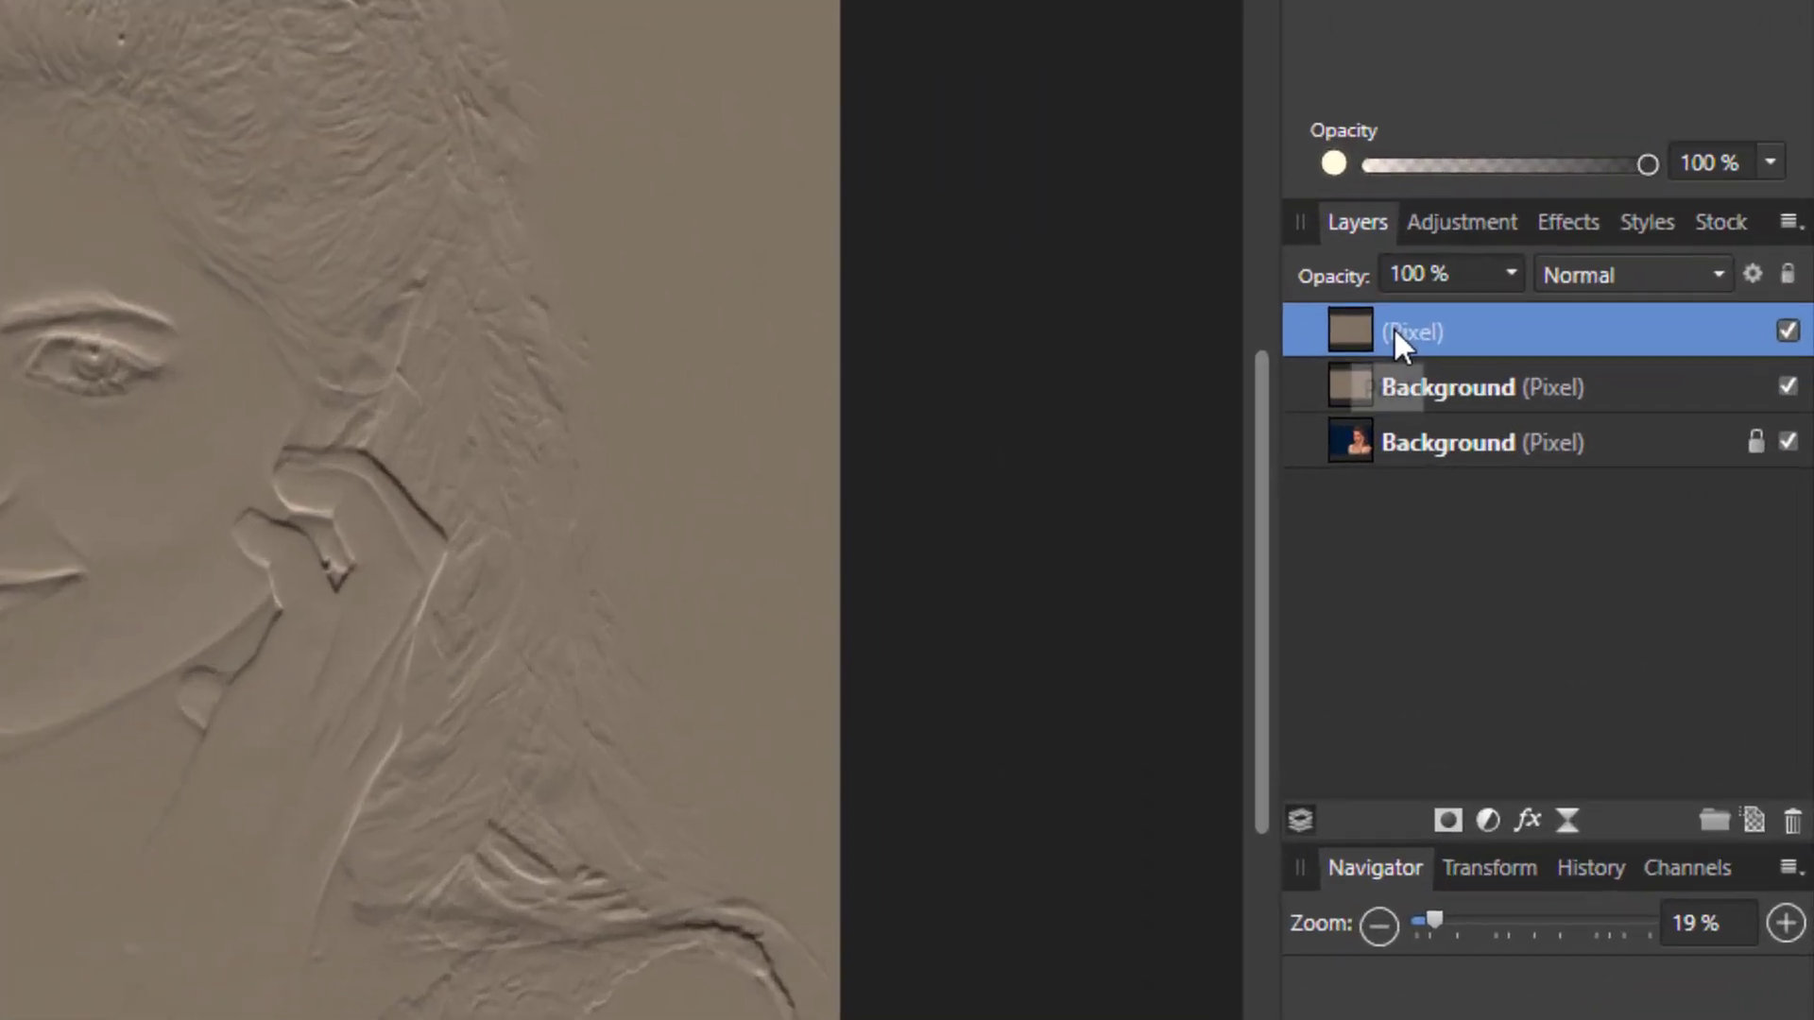
{"action": "right_click", "coordinate": [1613, 422]}
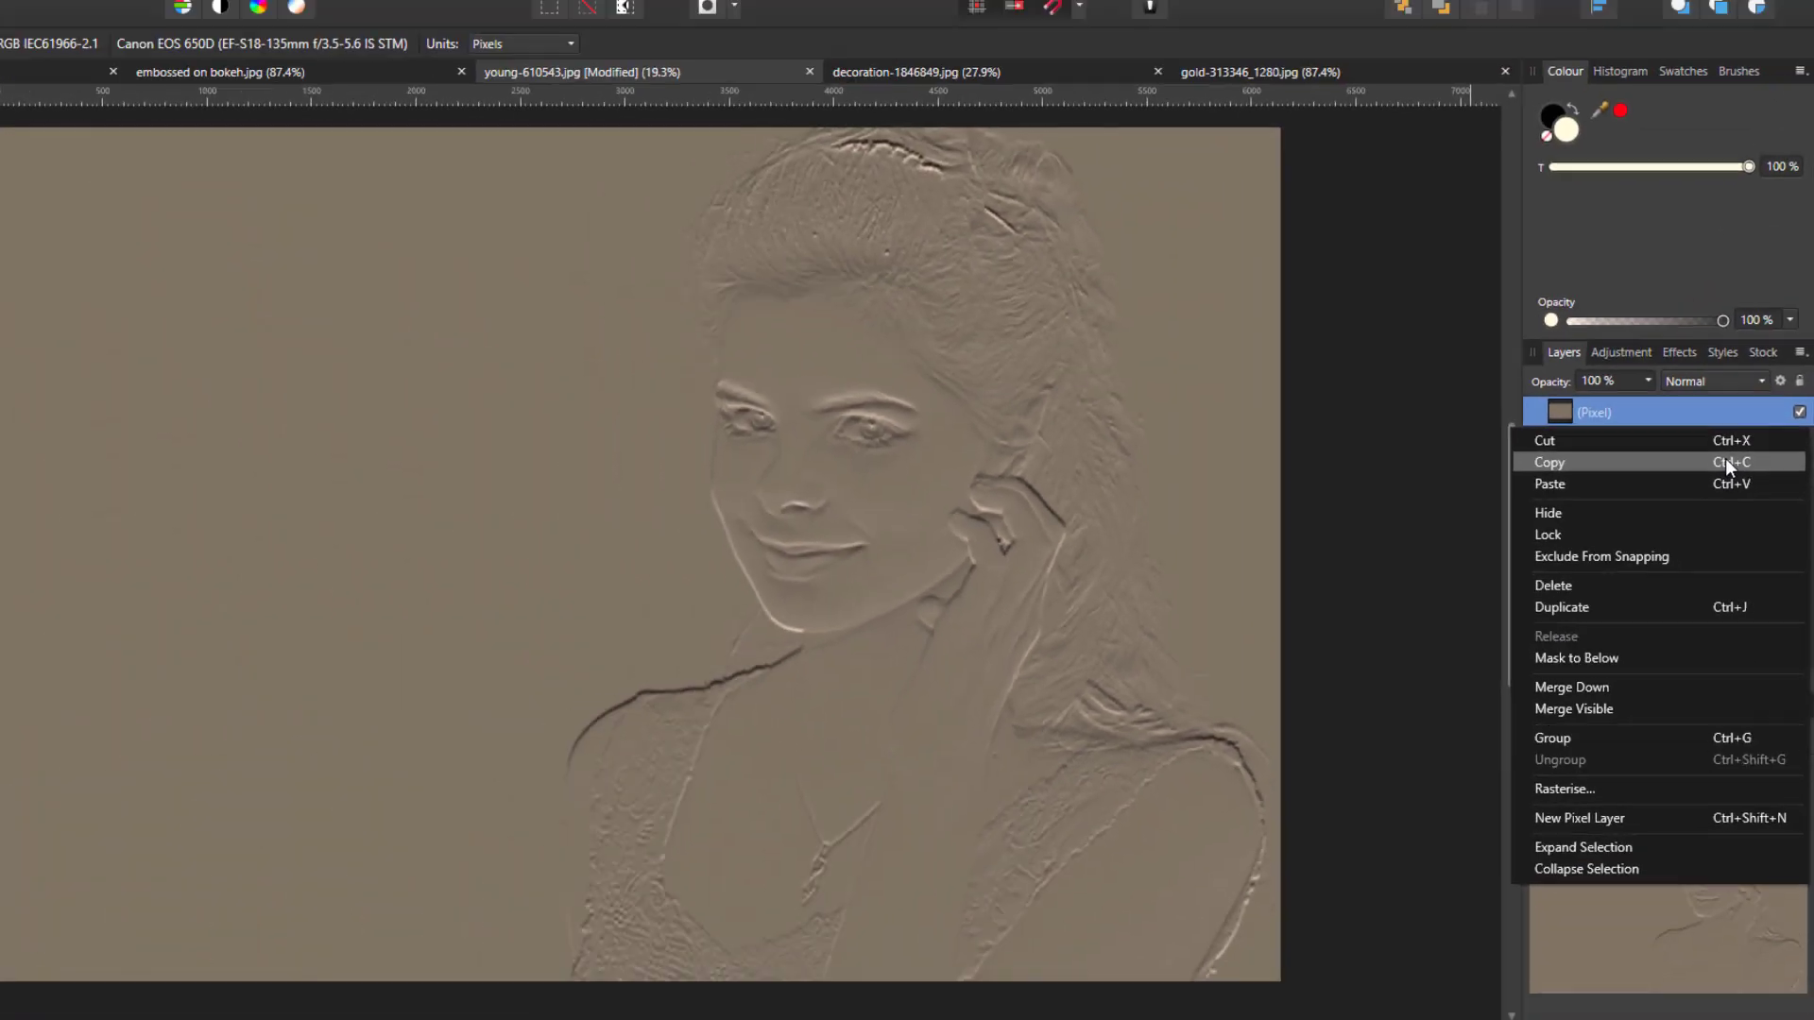
{"action": "left_click", "coordinate": [1635, 416]}
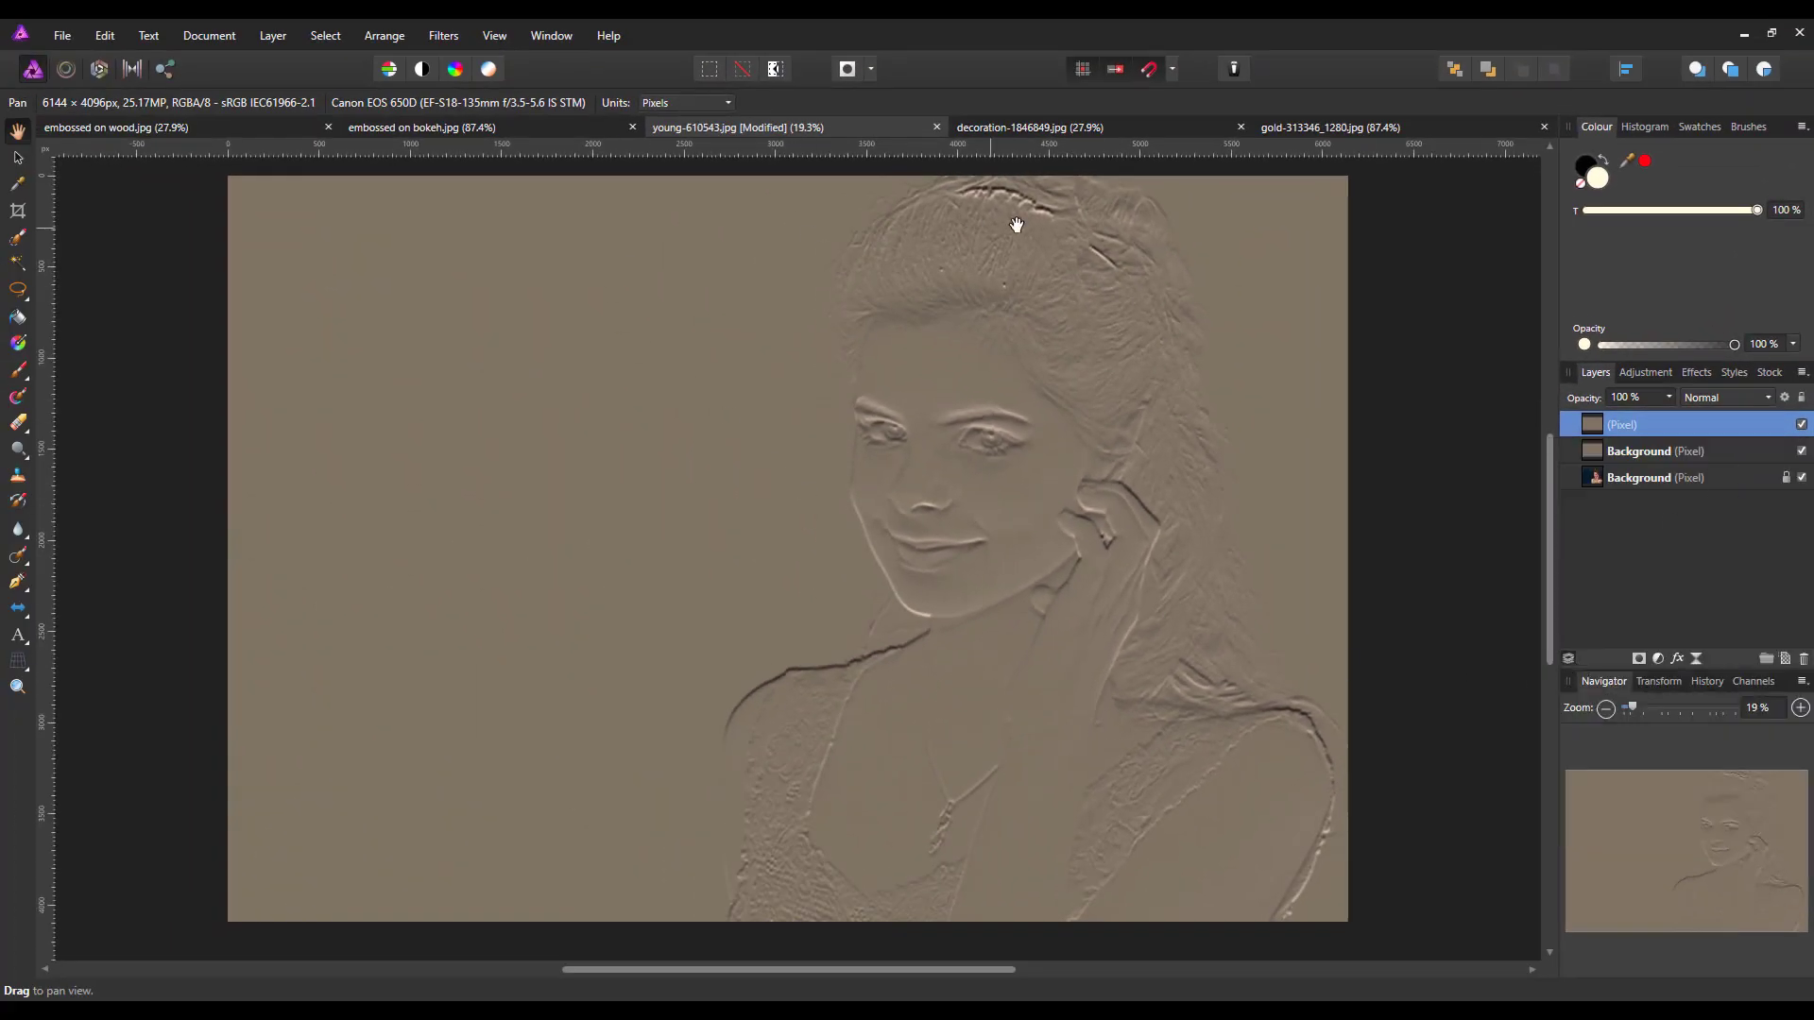
Paste the embossed portrait into the decoration-1846849.jpg wood planks document
{"action": "left_click", "coordinate": [1105, 129]}
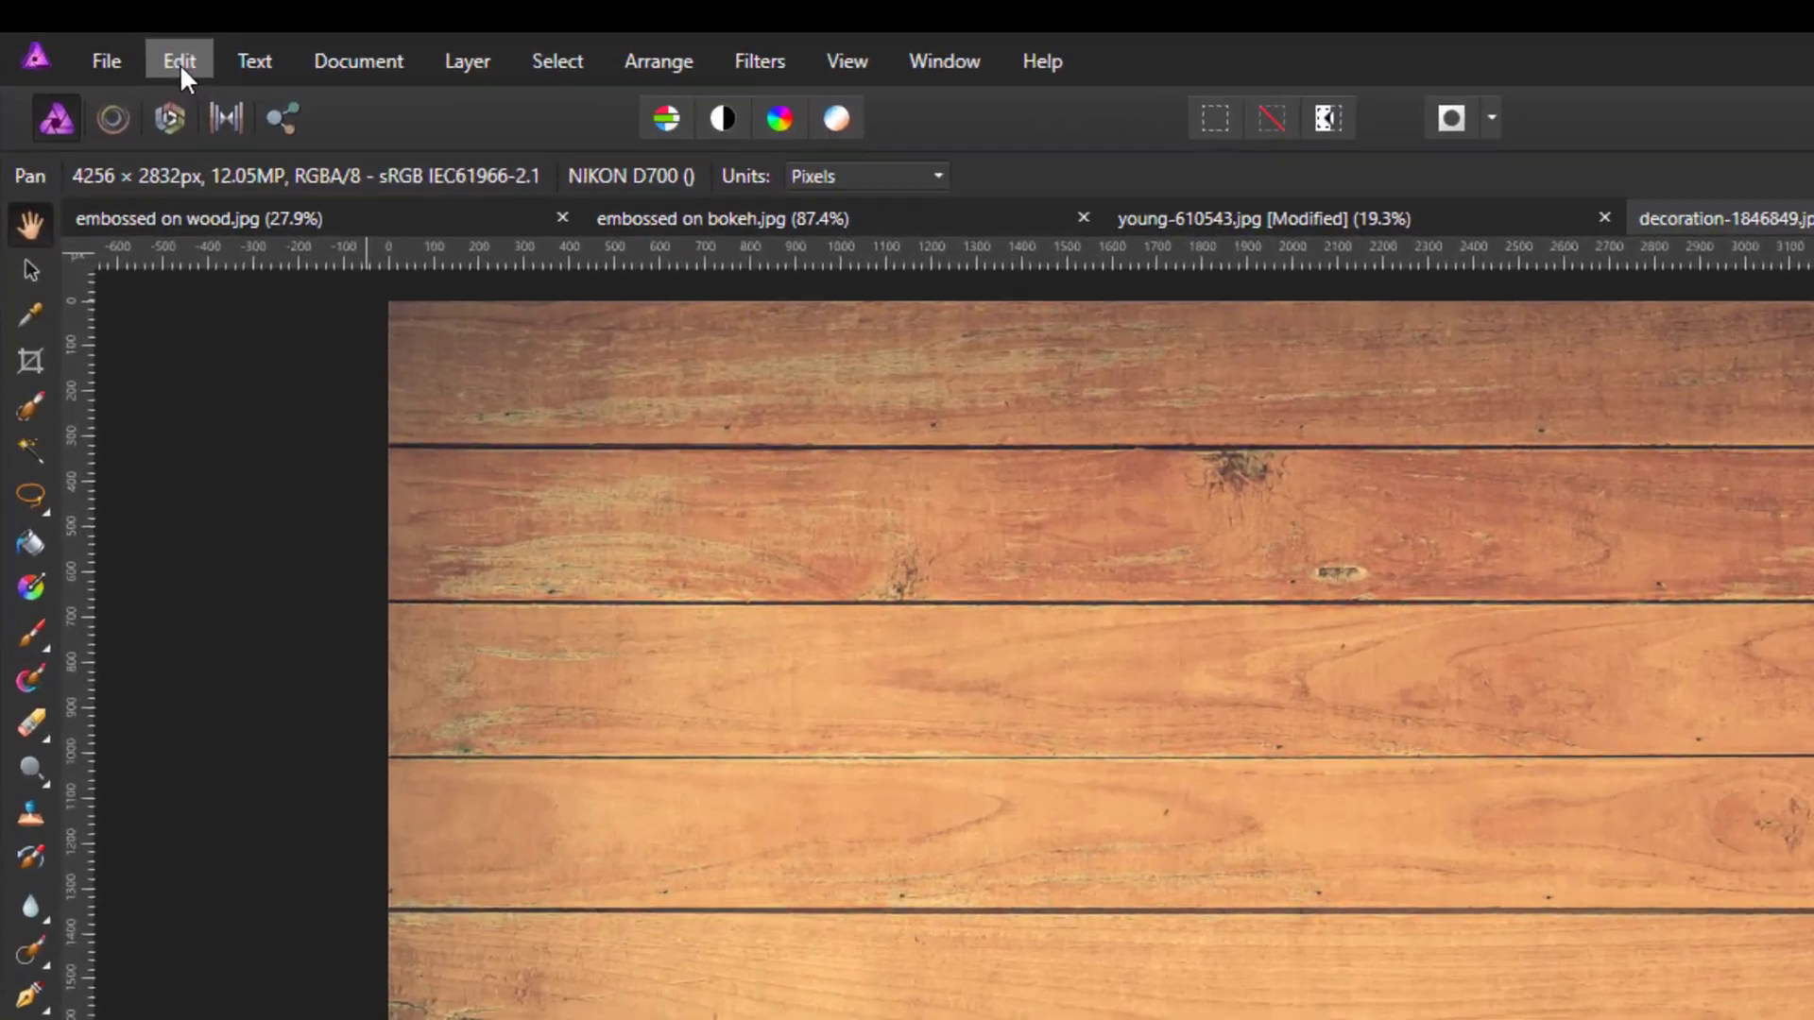
{"action": "left_click", "coordinate": [112, 40]}
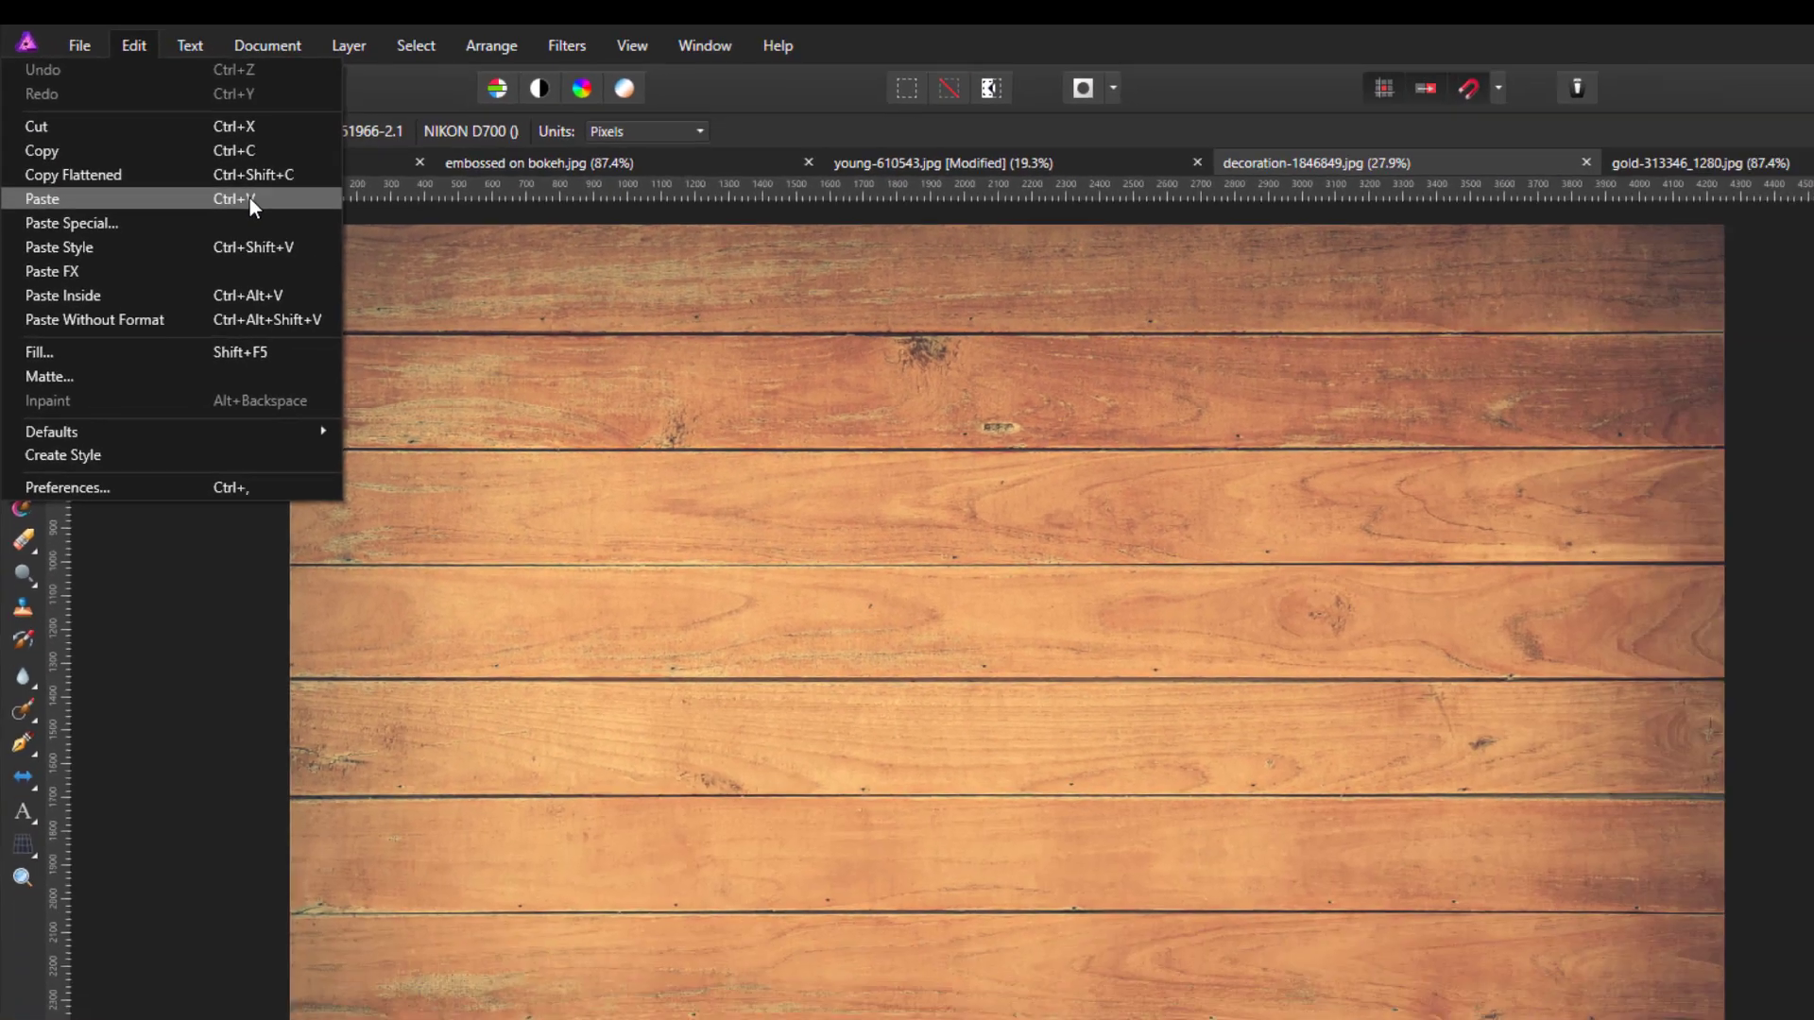
{"action": "left_click", "coordinate": [367, 292]}
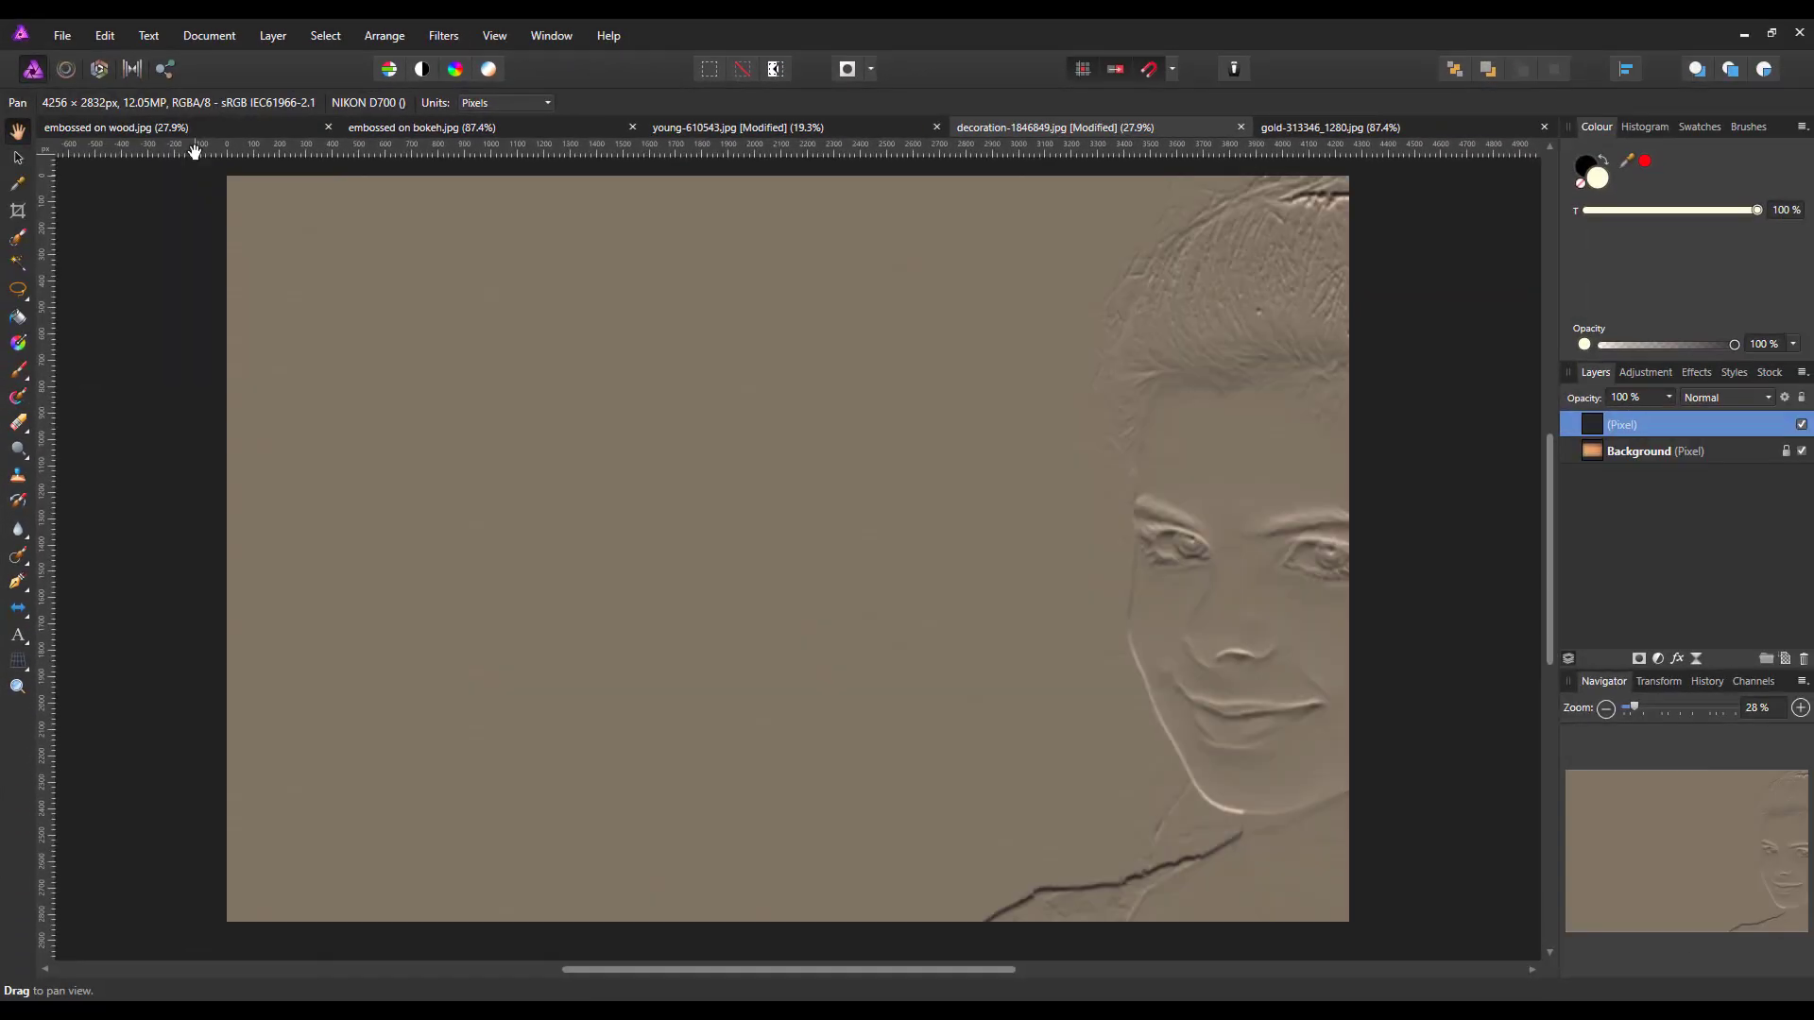
Shrink the pasted portrait from its top-left corner and move it to cover the whole wood image
{"action": "left_click", "coordinate": [17, 159]}
{"action": "scroll", "coordinate": [252, 377], "scroll_direction": "down", "scroll_amount": 1}
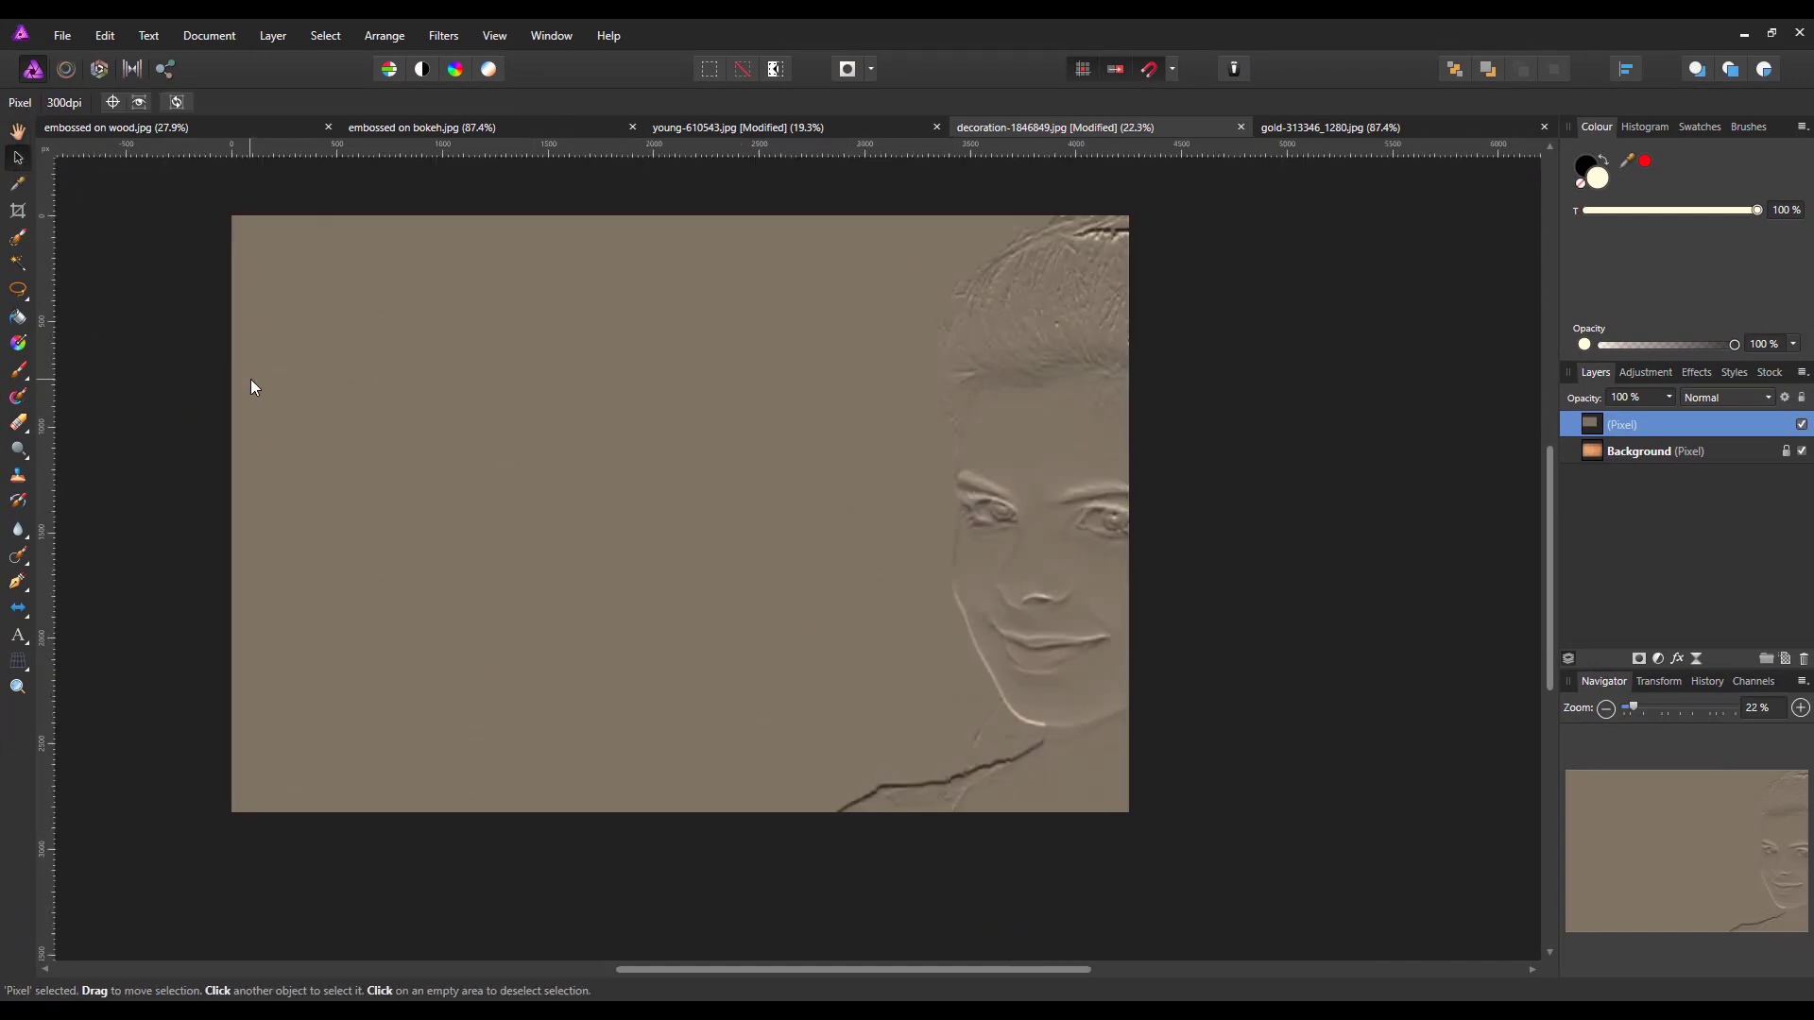
{"action": "scroll", "coordinate": [201, 283], "scroll_direction": "down", "scroll_amount": 1}
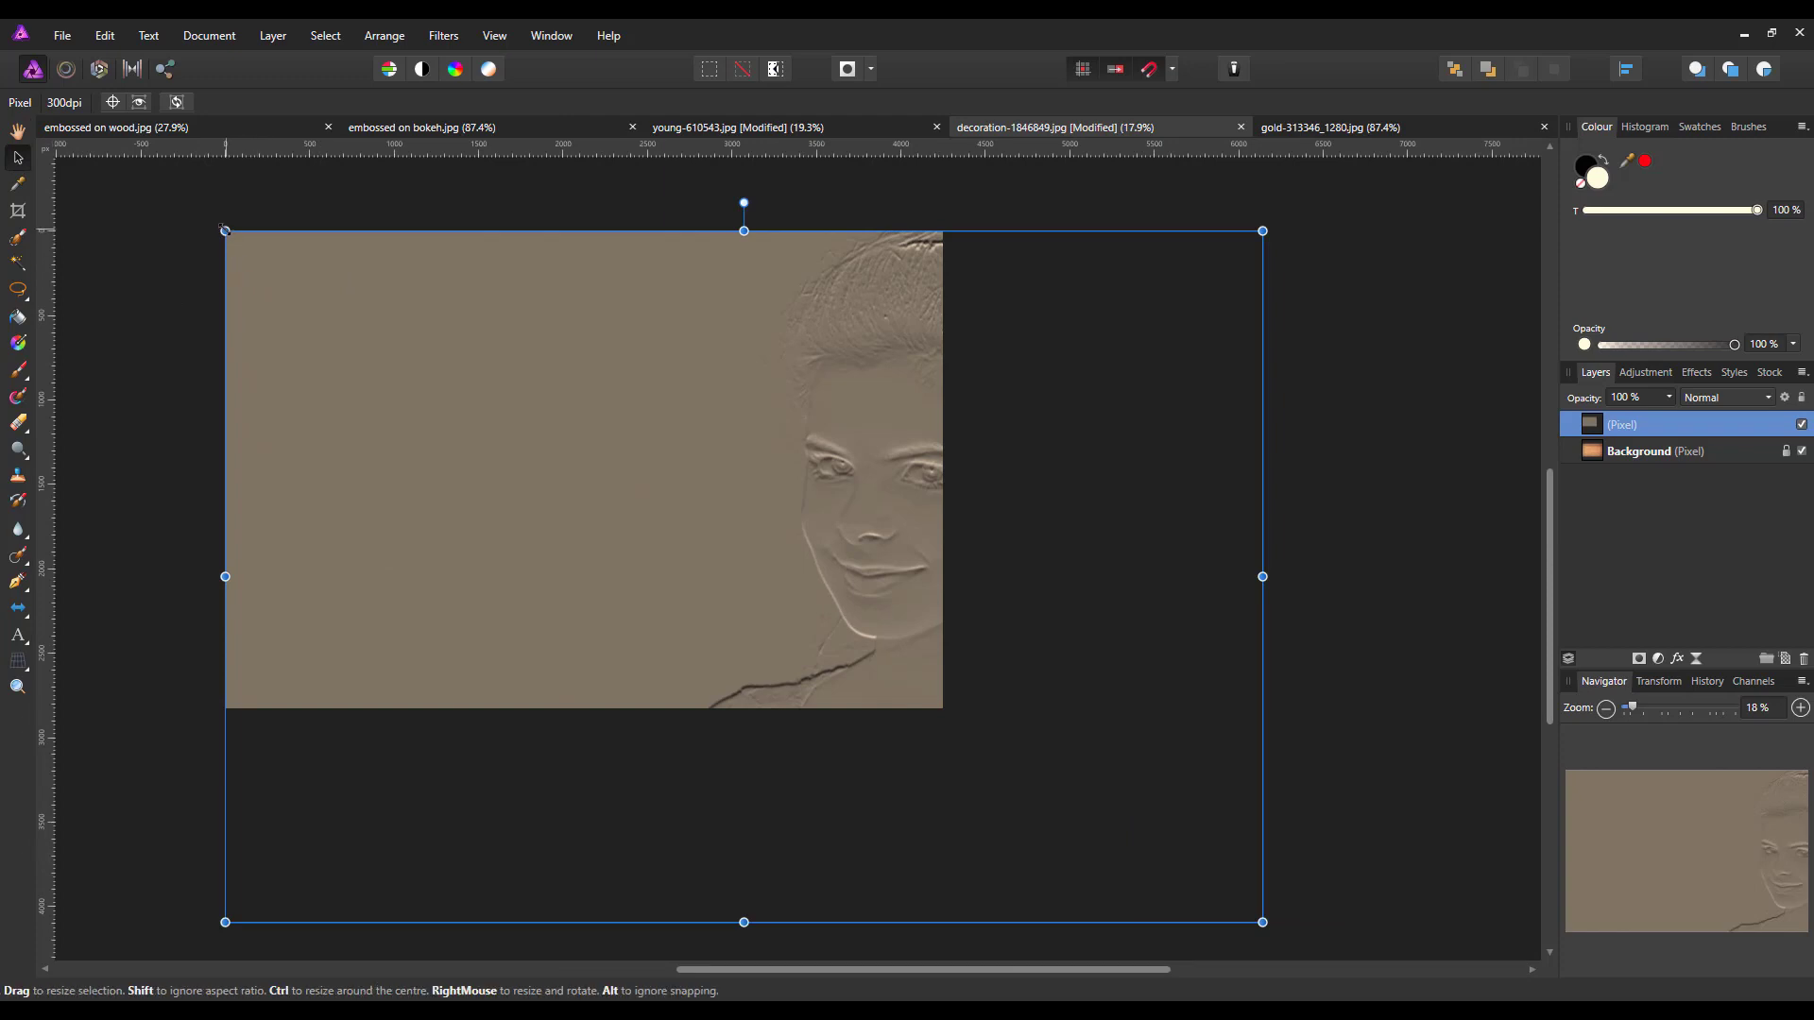
{"action": "left_click_drag", "start_coordinate": [225, 230], "coordinate": [286, 272]}
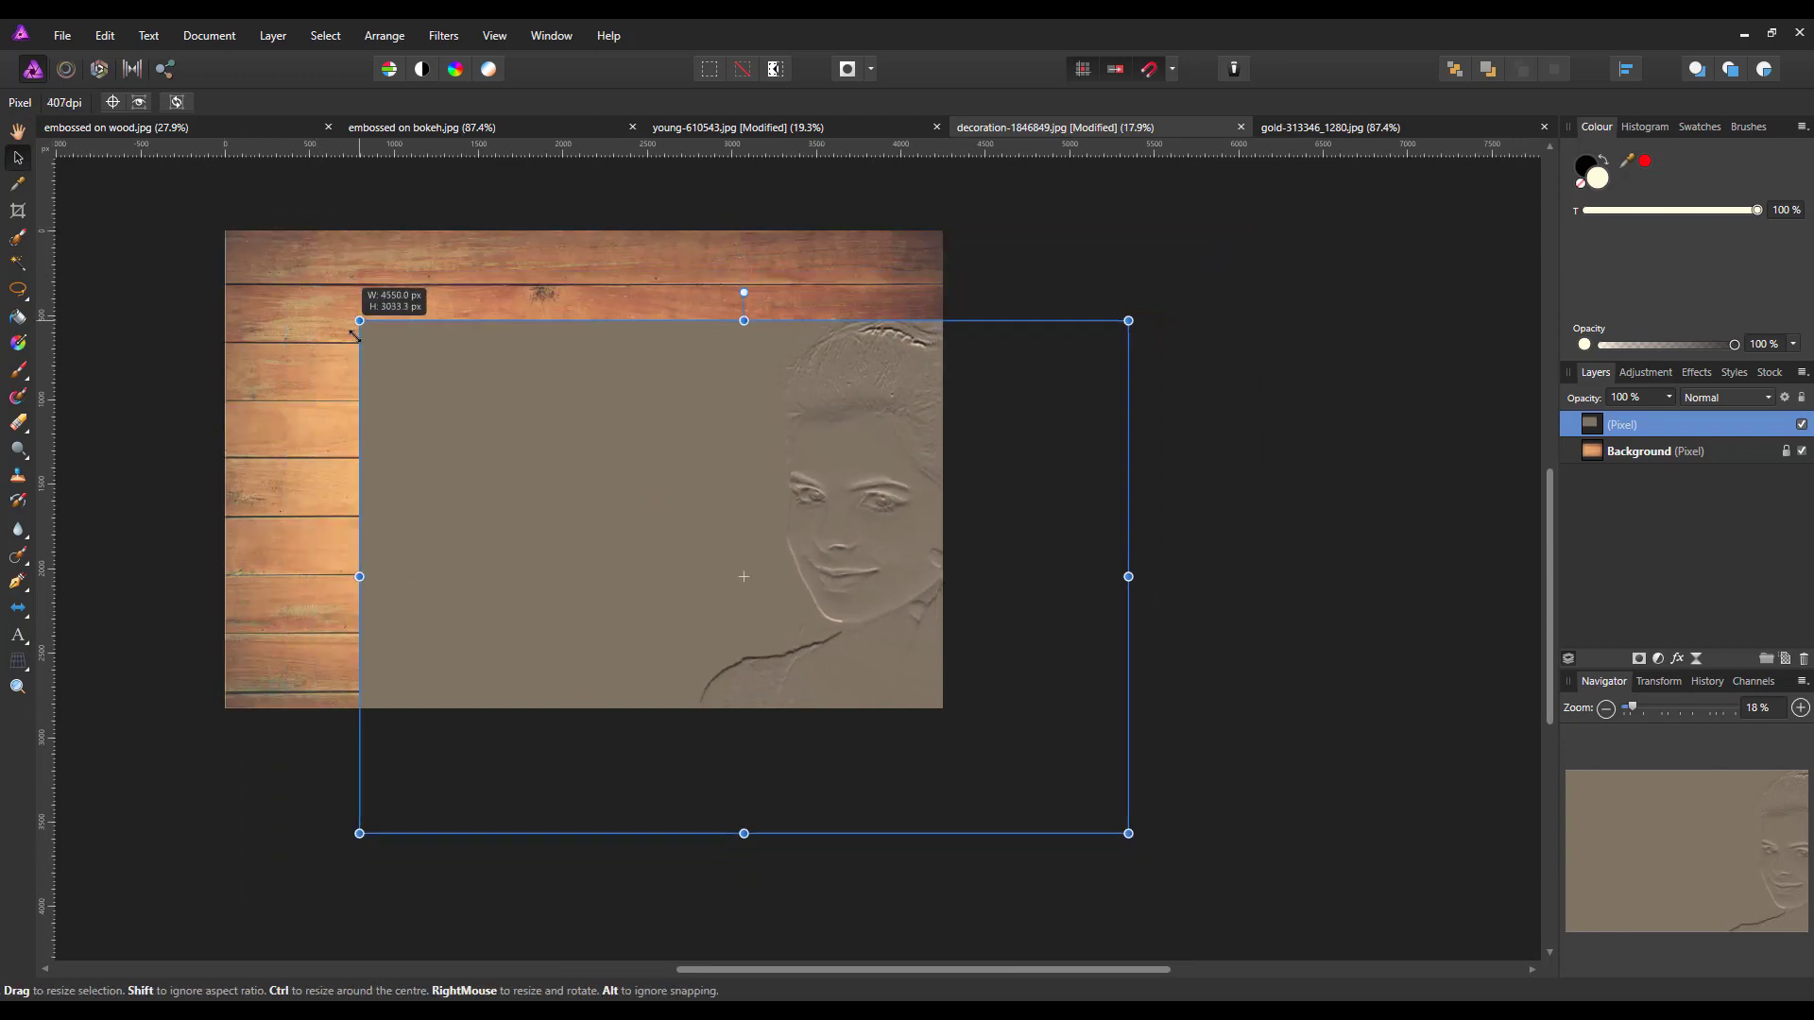
{"action": "left_click_drag", "start_coordinate": [357, 337], "coordinate": [375, 333]}
{"action": "left_click_drag", "start_coordinate": [876, 592], "coordinate": [723, 486]}
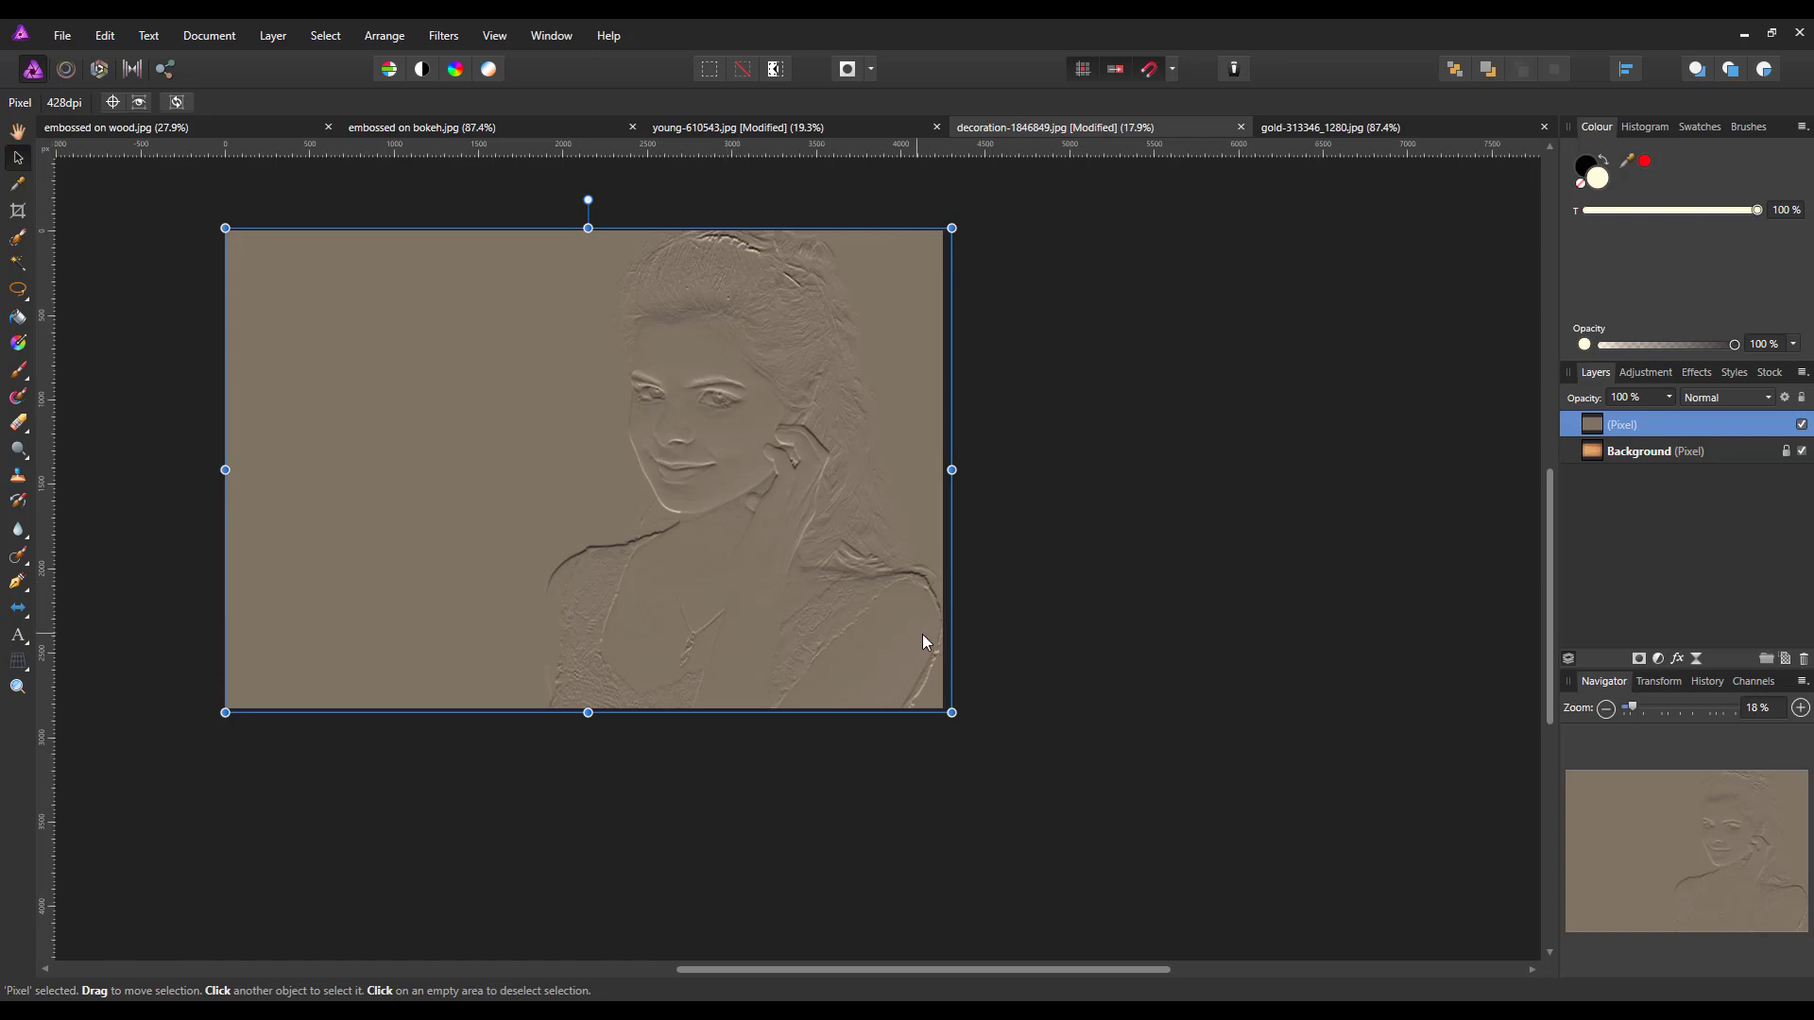
{"action": "key", "text": "ctrl+plus"}
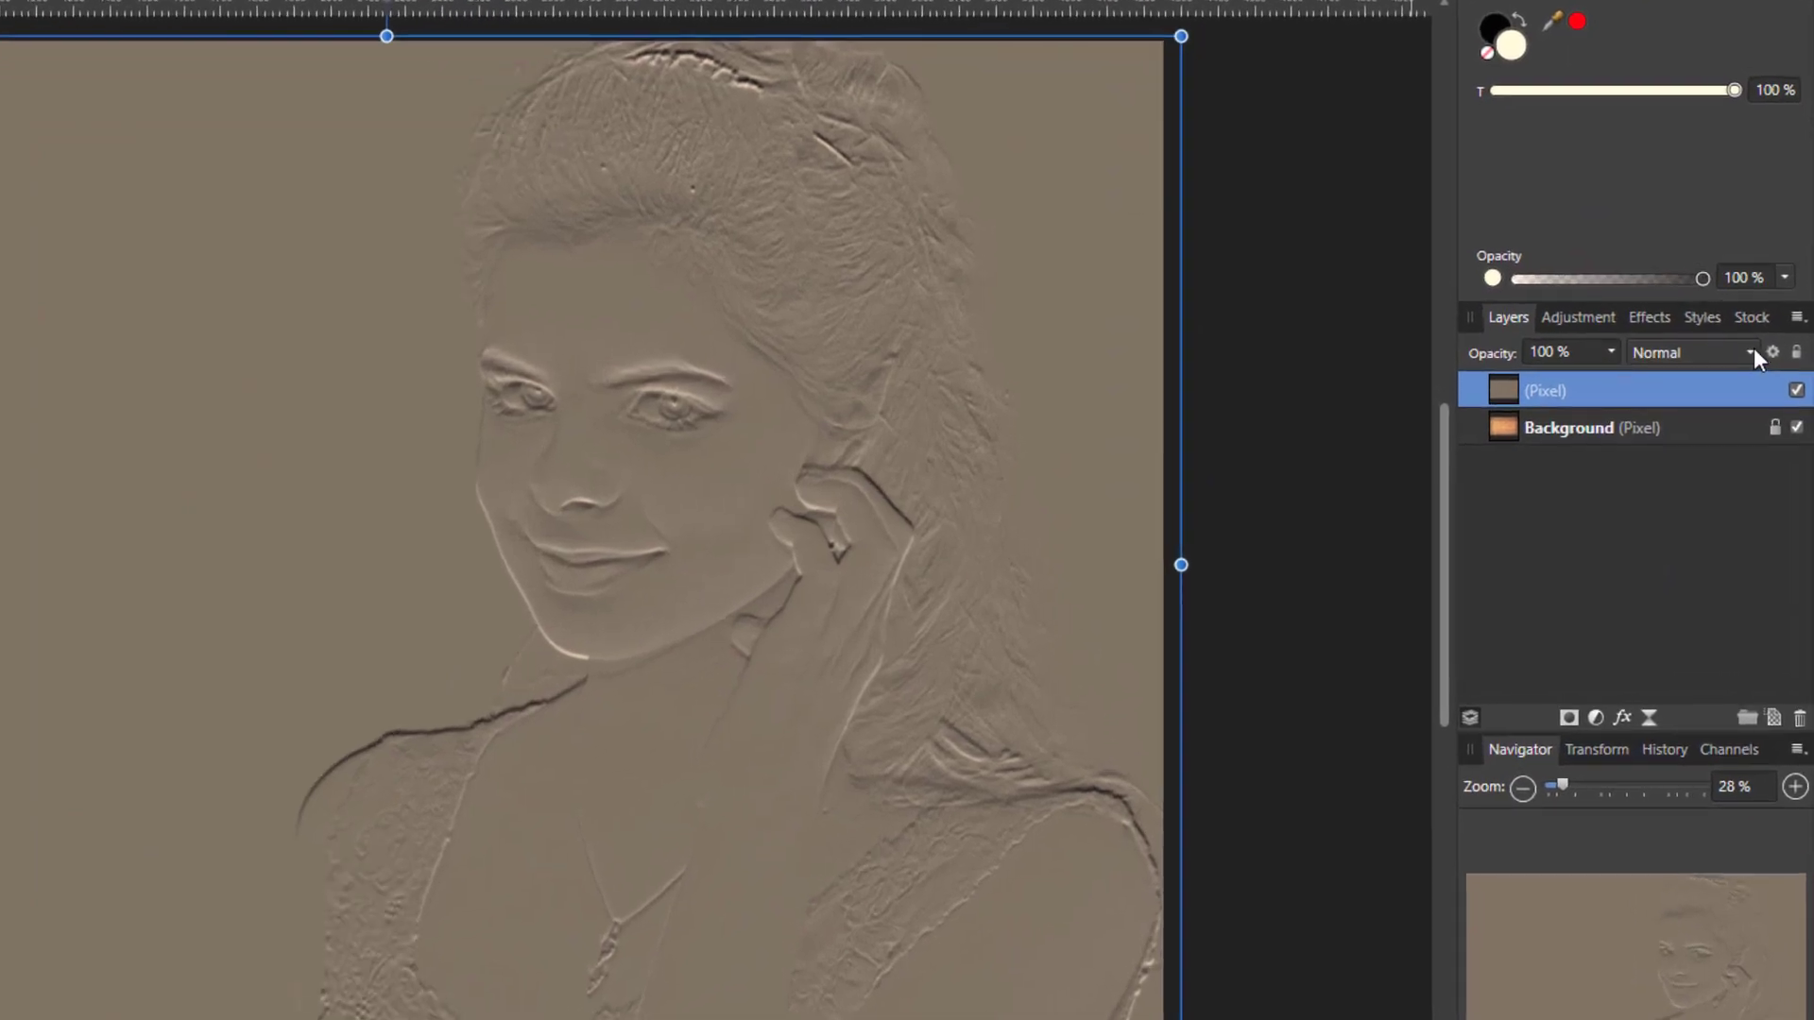
Set the pasted portrait layer's blend mode to Linear Light
{"action": "left_click", "coordinate": [1767, 397]}
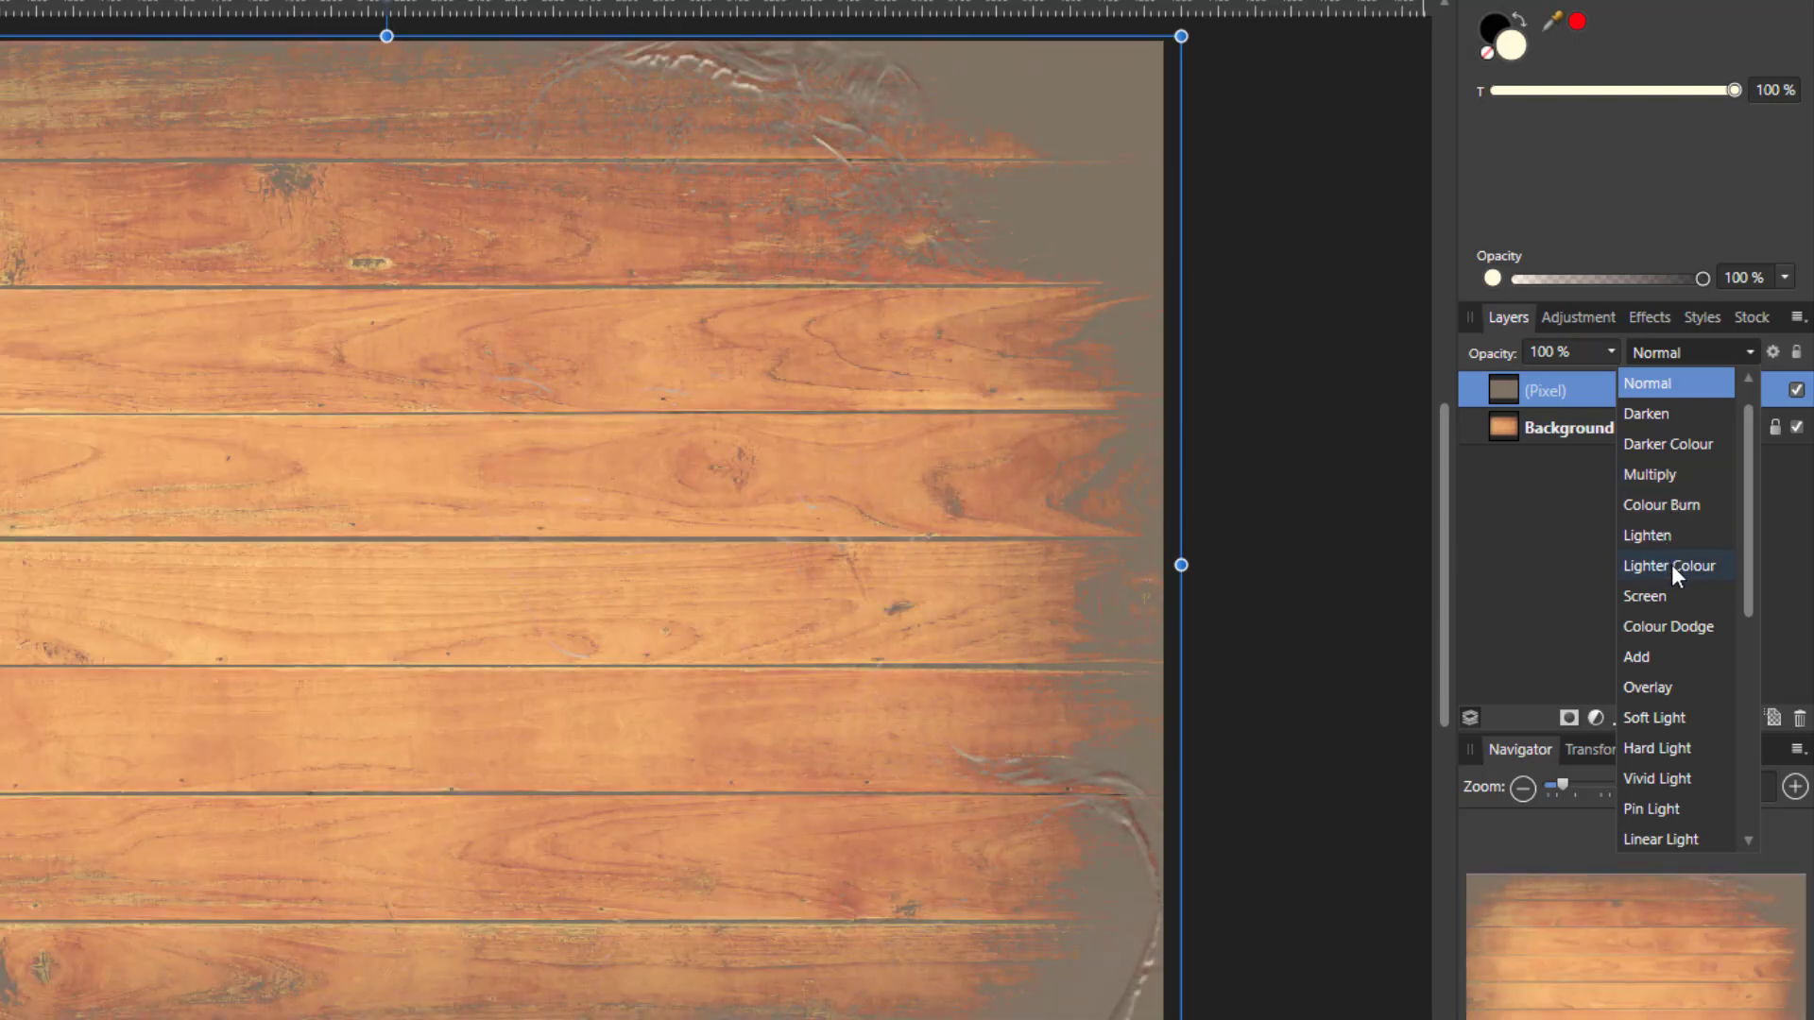
{"action": "scroll", "coordinate": [1678, 650], "scroll_direction": "down", "scroll_amount": 1}
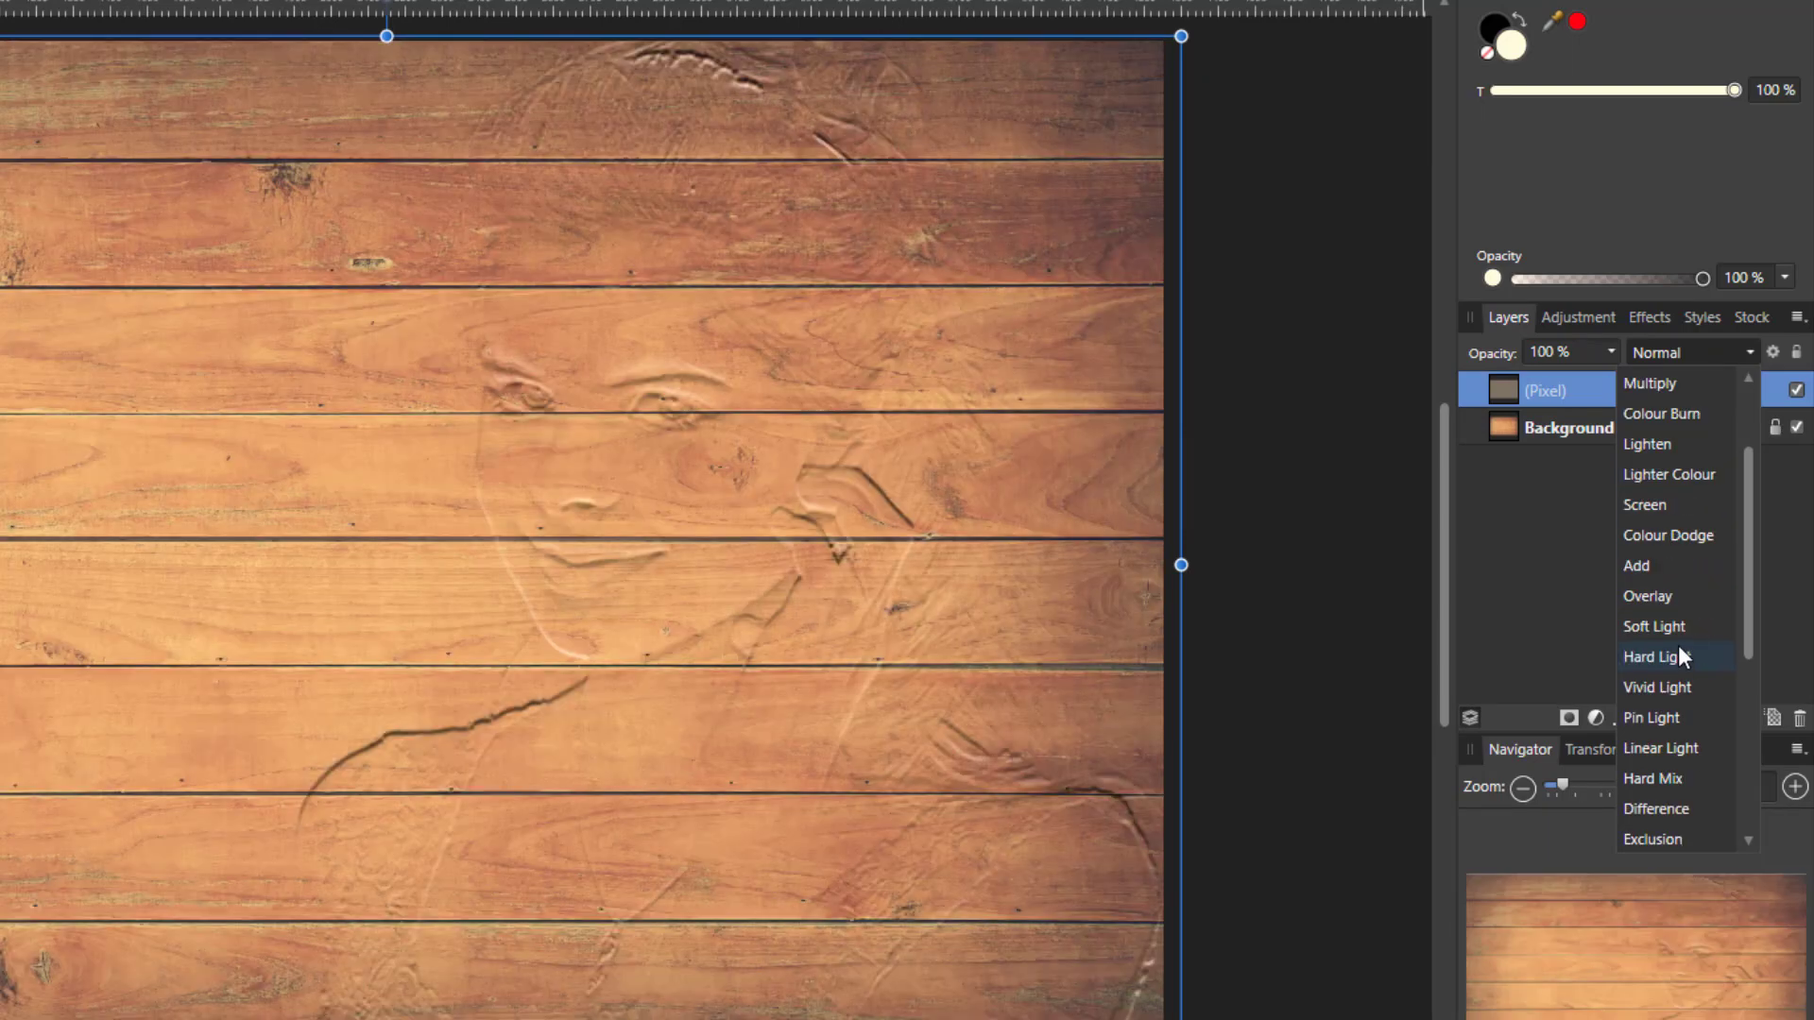
{"action": "left_click", "coordinate": [1672, 745]}
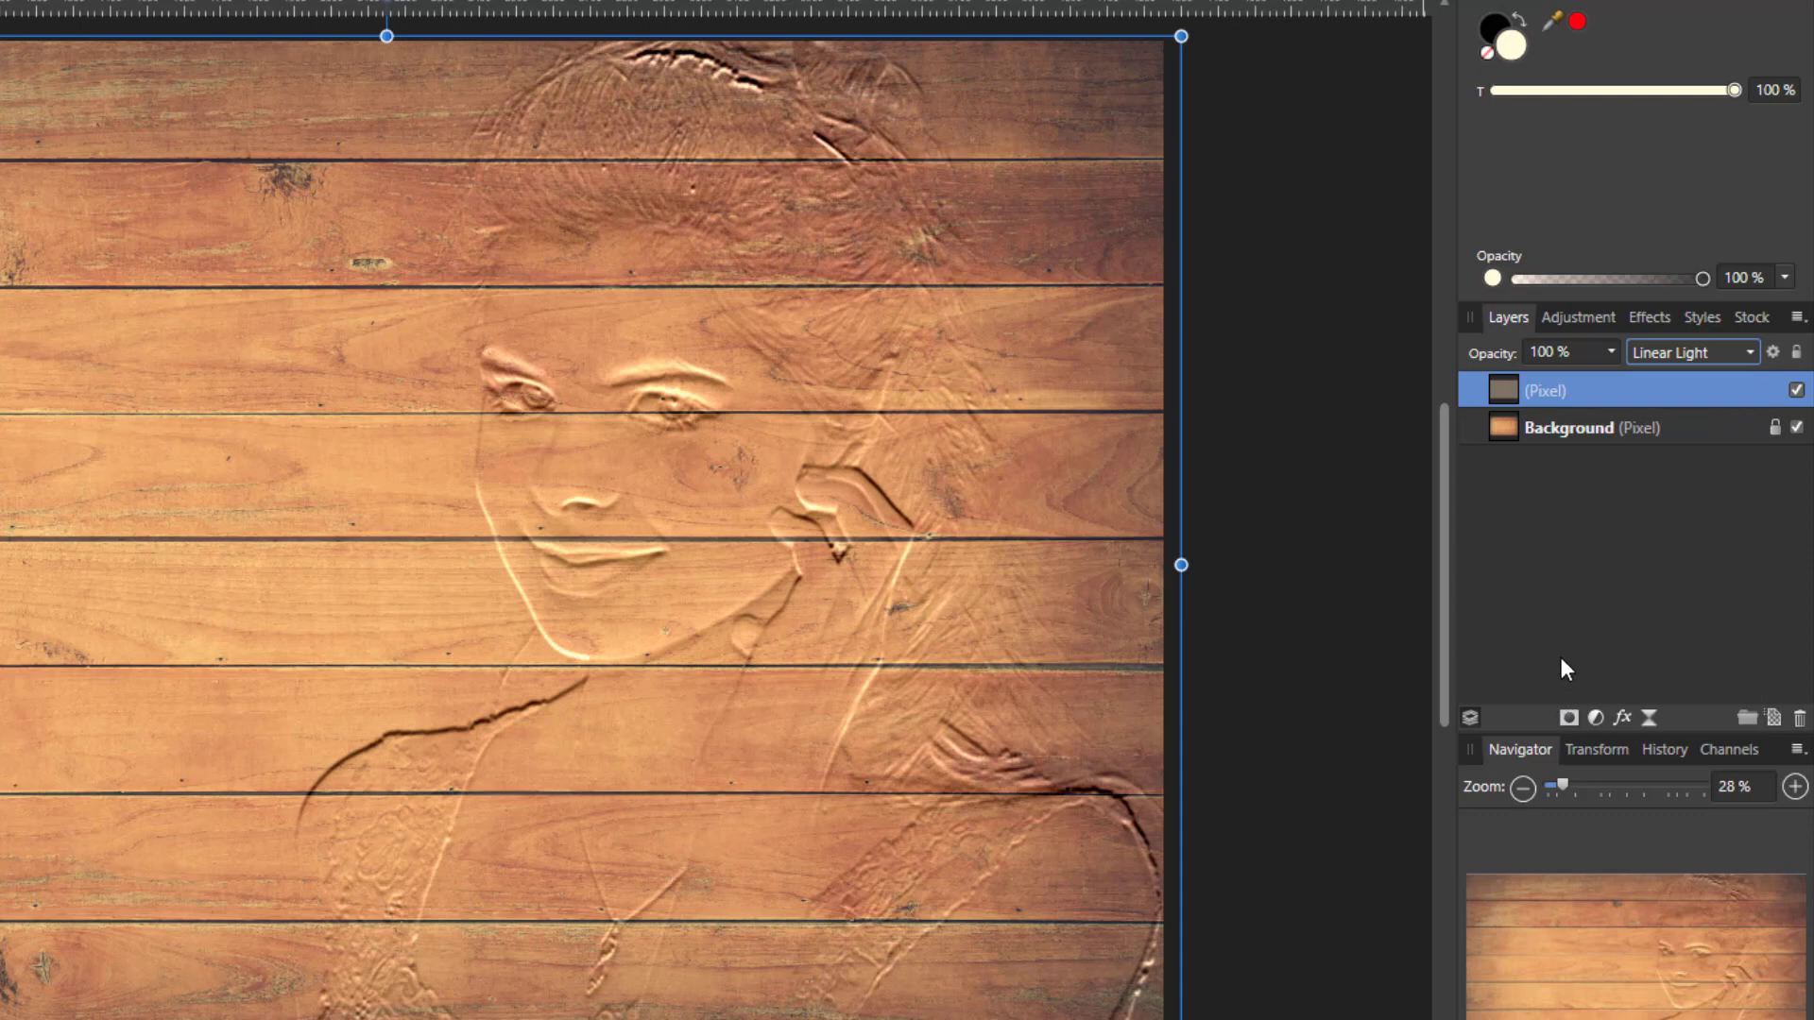
Duplicate the embossed portrait layer and browse the blend modes for the copy
{"action": "right_click", "coordinate": [1600, 392]}
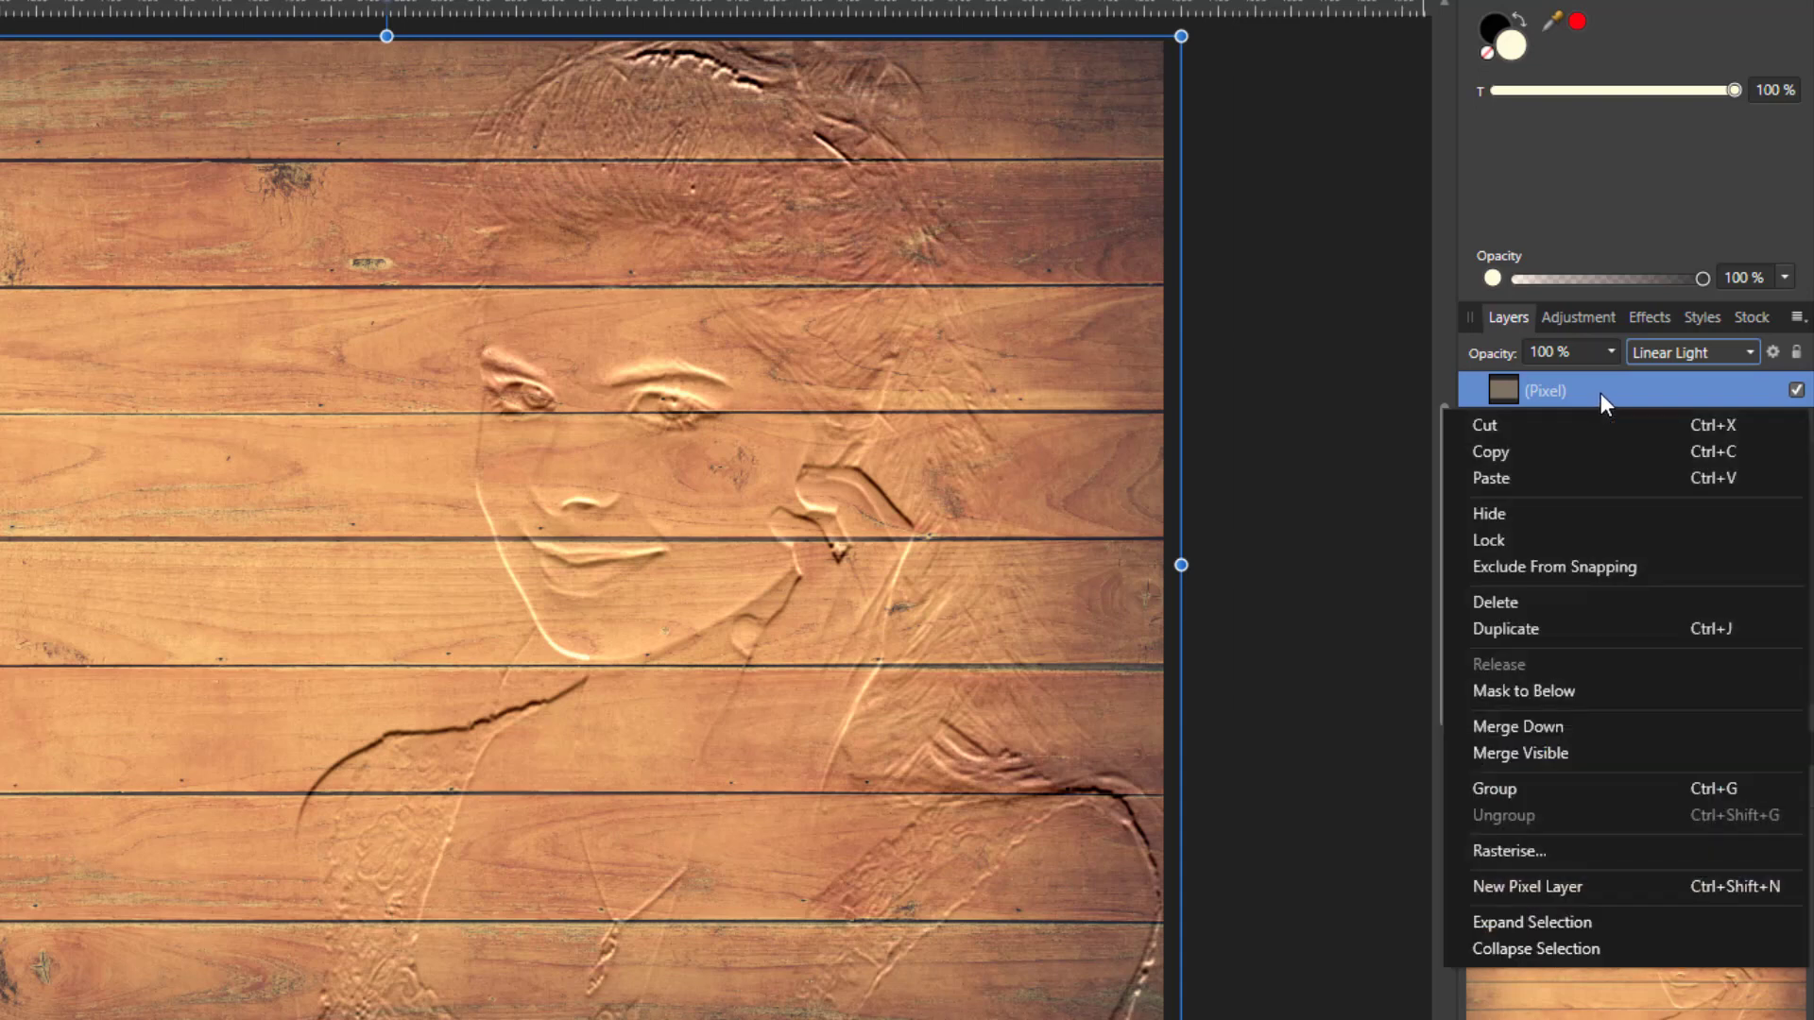
{"action": "left_click", "coordinate": [1549, 629]}
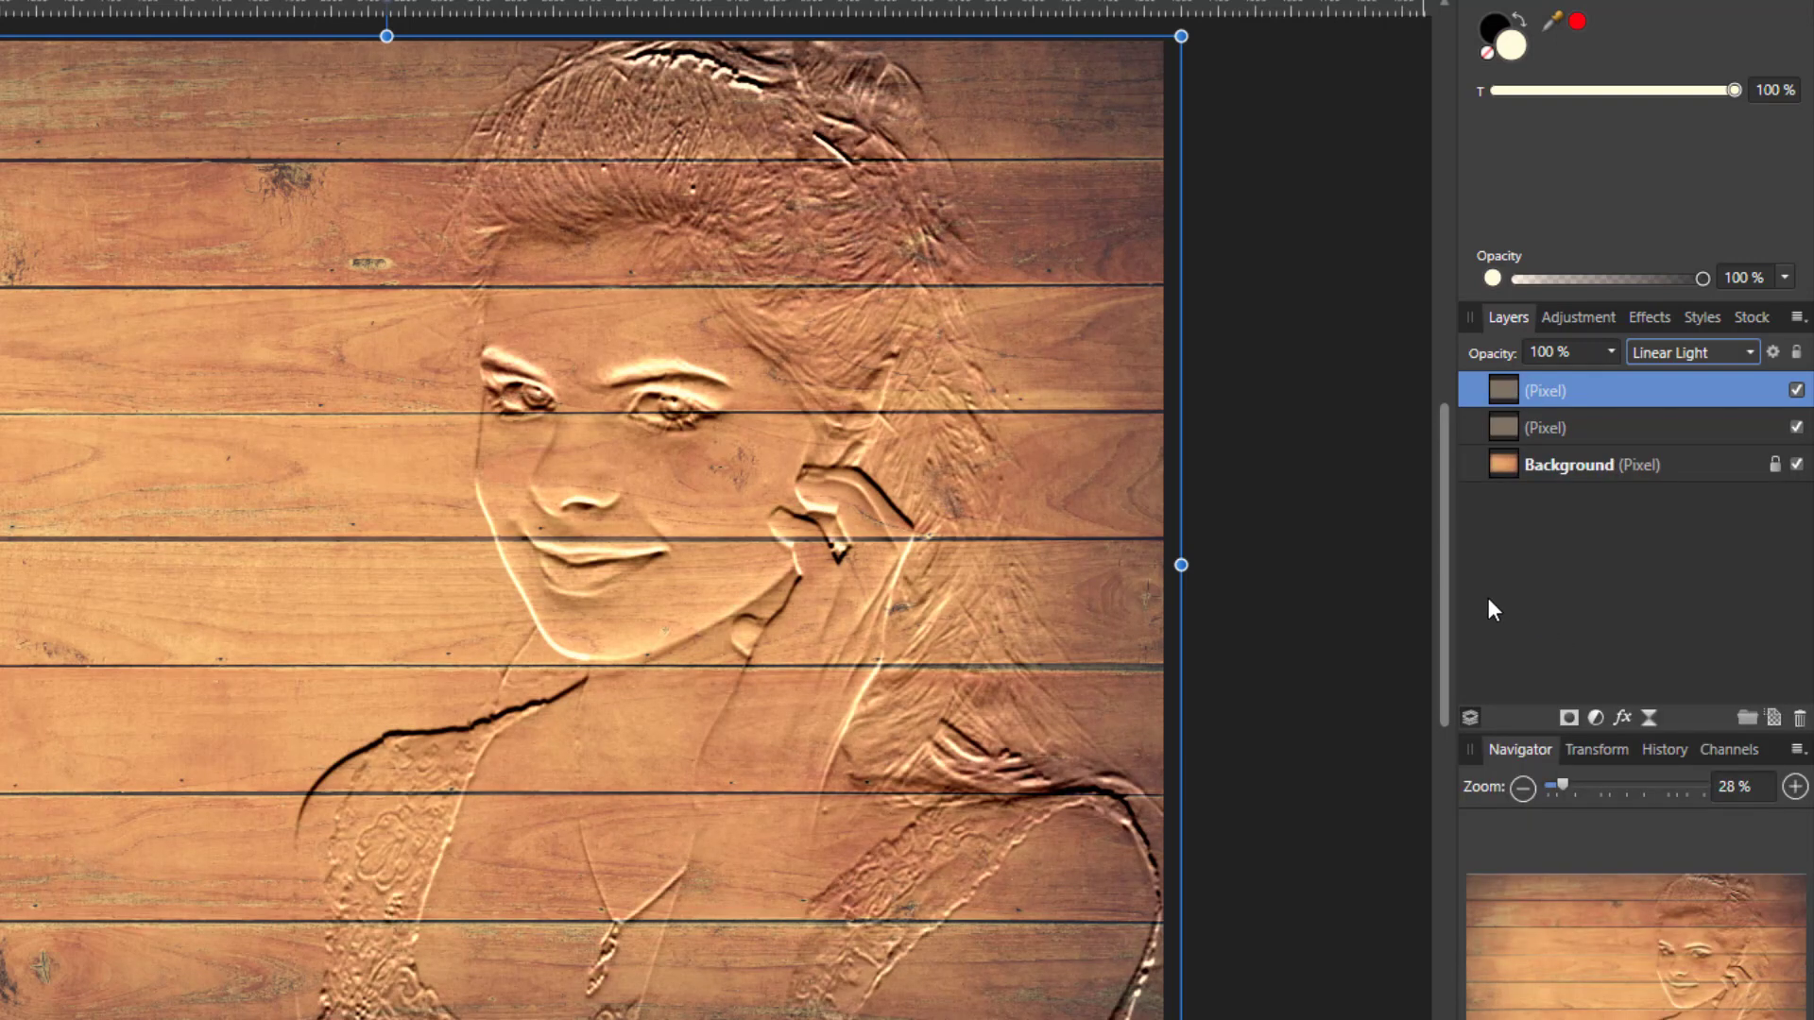
{"action": "left_click", "coordinate": [1751, 352]}
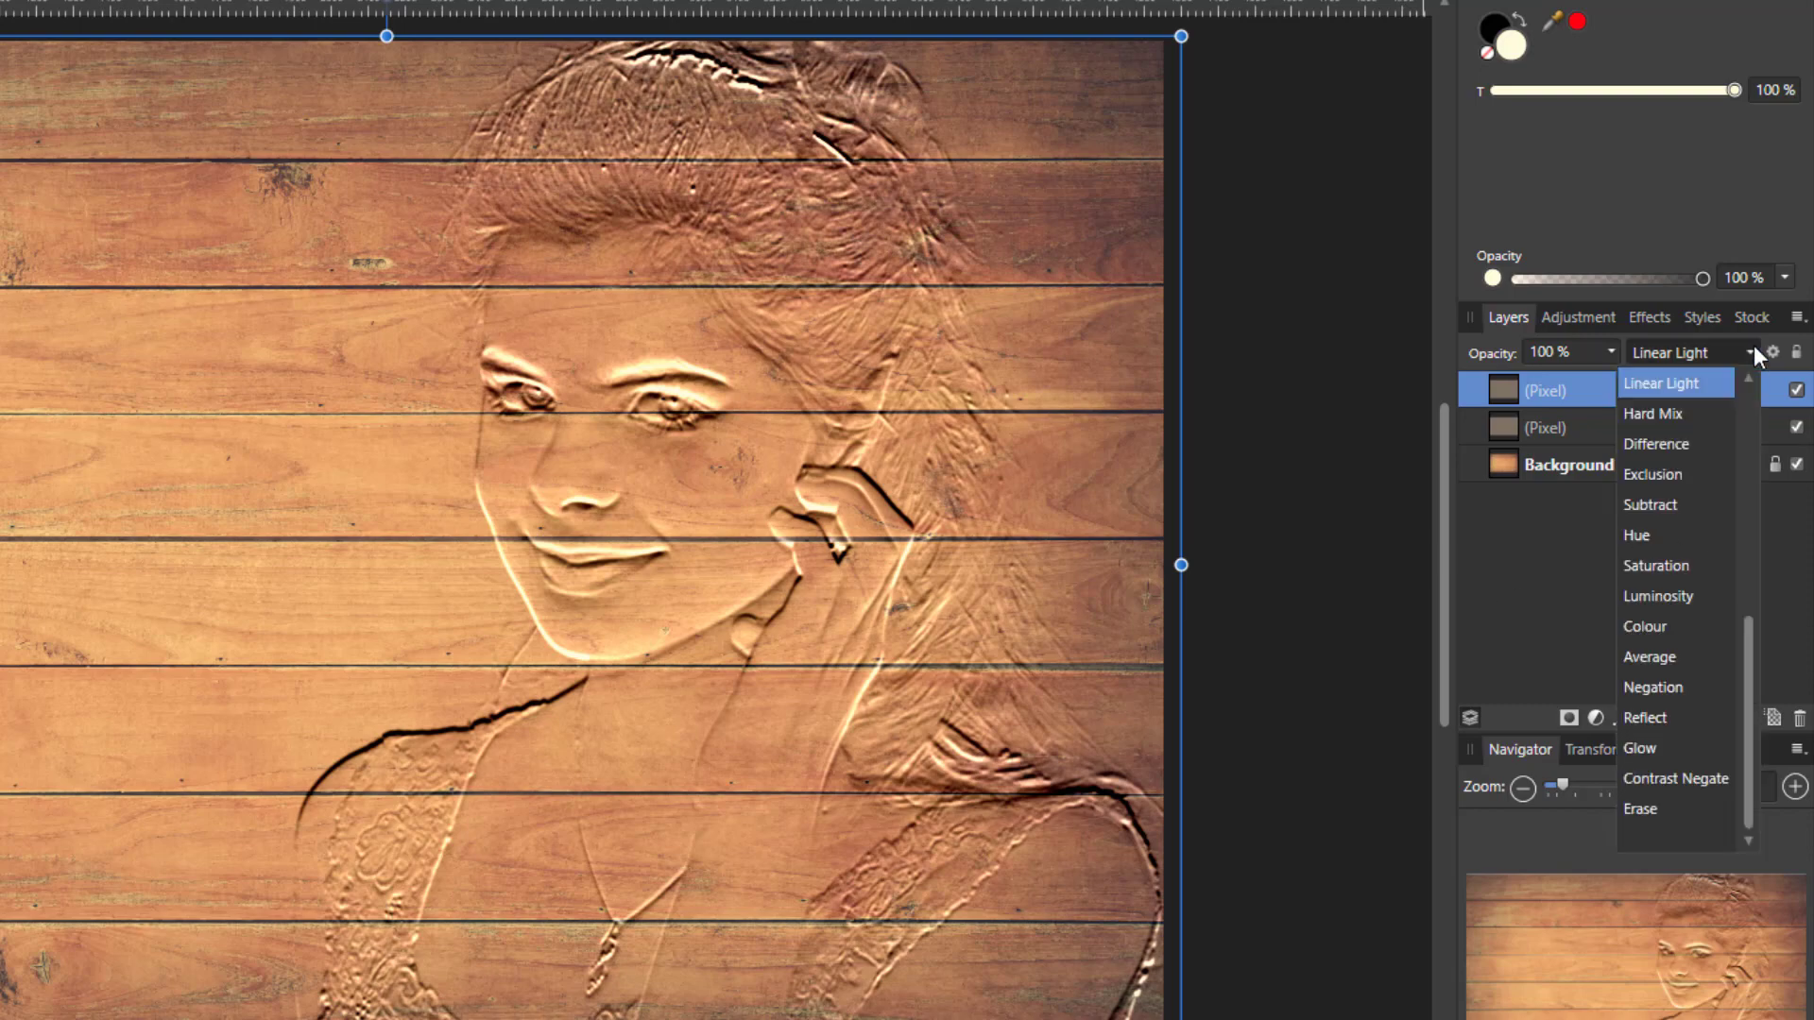
{"action": "scroll", "coordinate": [1753, 377], "scroll_direction": "up", "scroll_amount": 2}
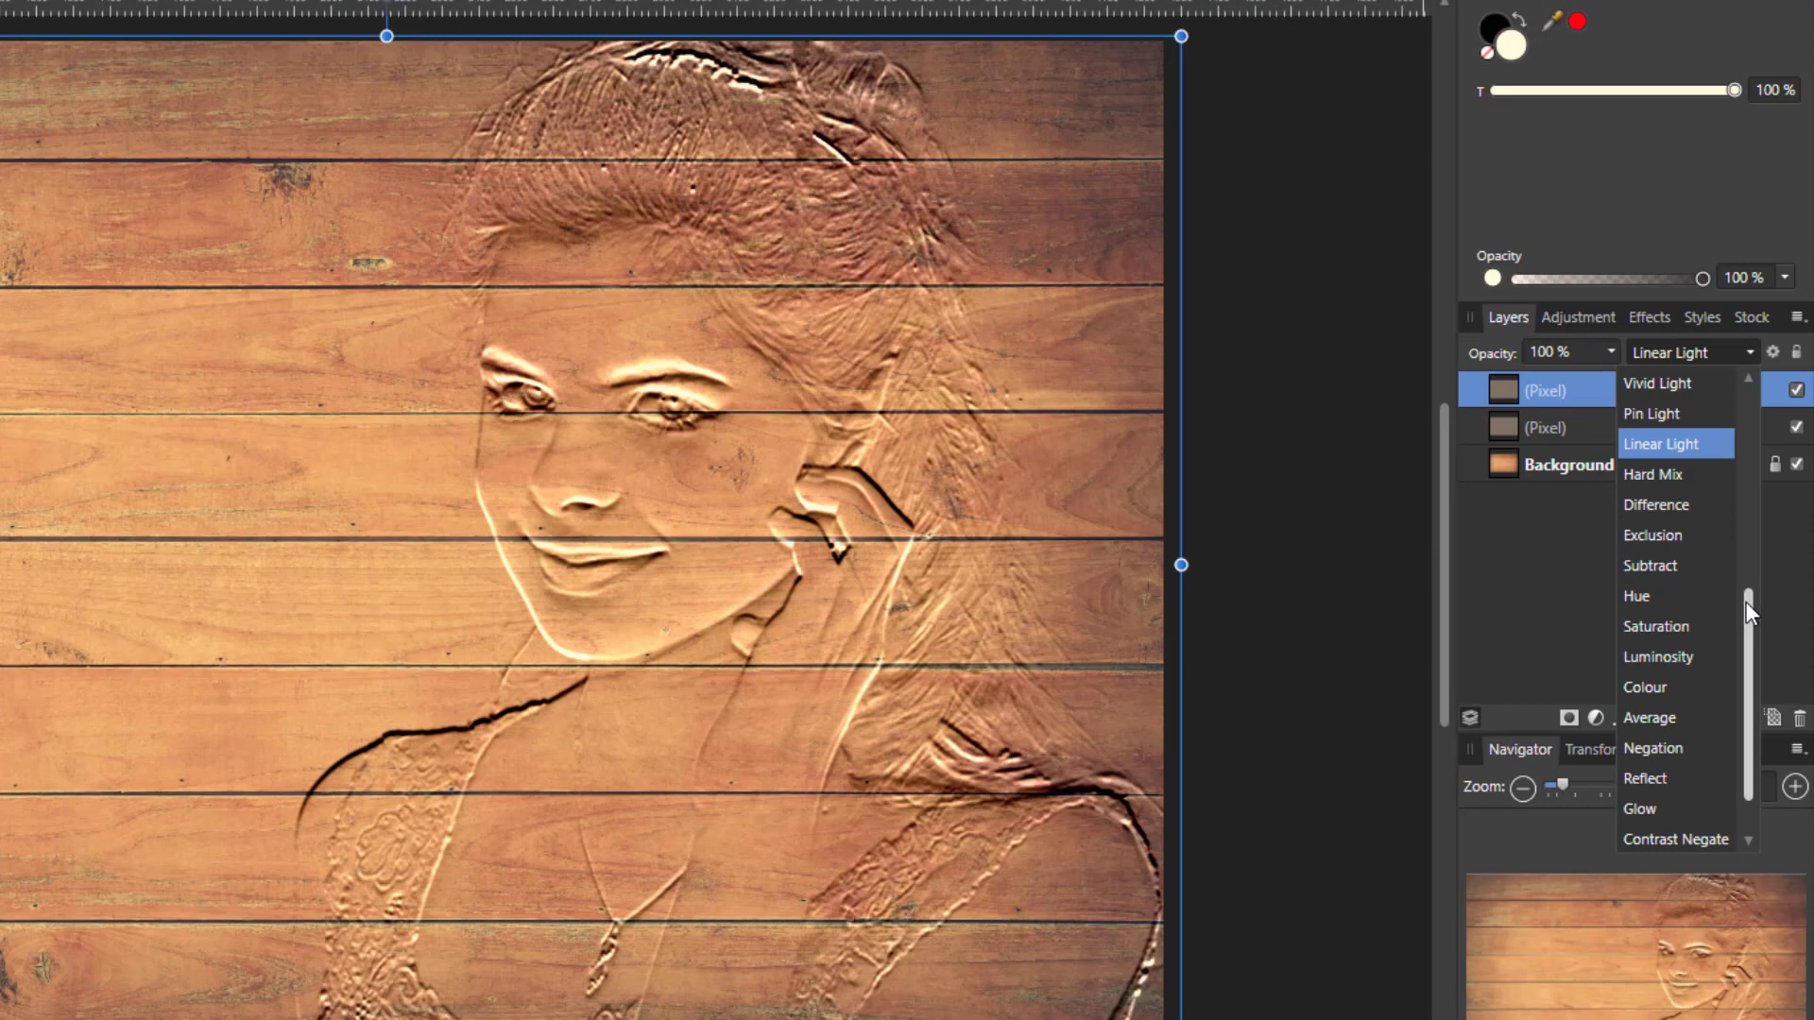
{"action": "left_click_drag", "start_coordinate": [1746, 602], "coordinate": [1737, 425]}
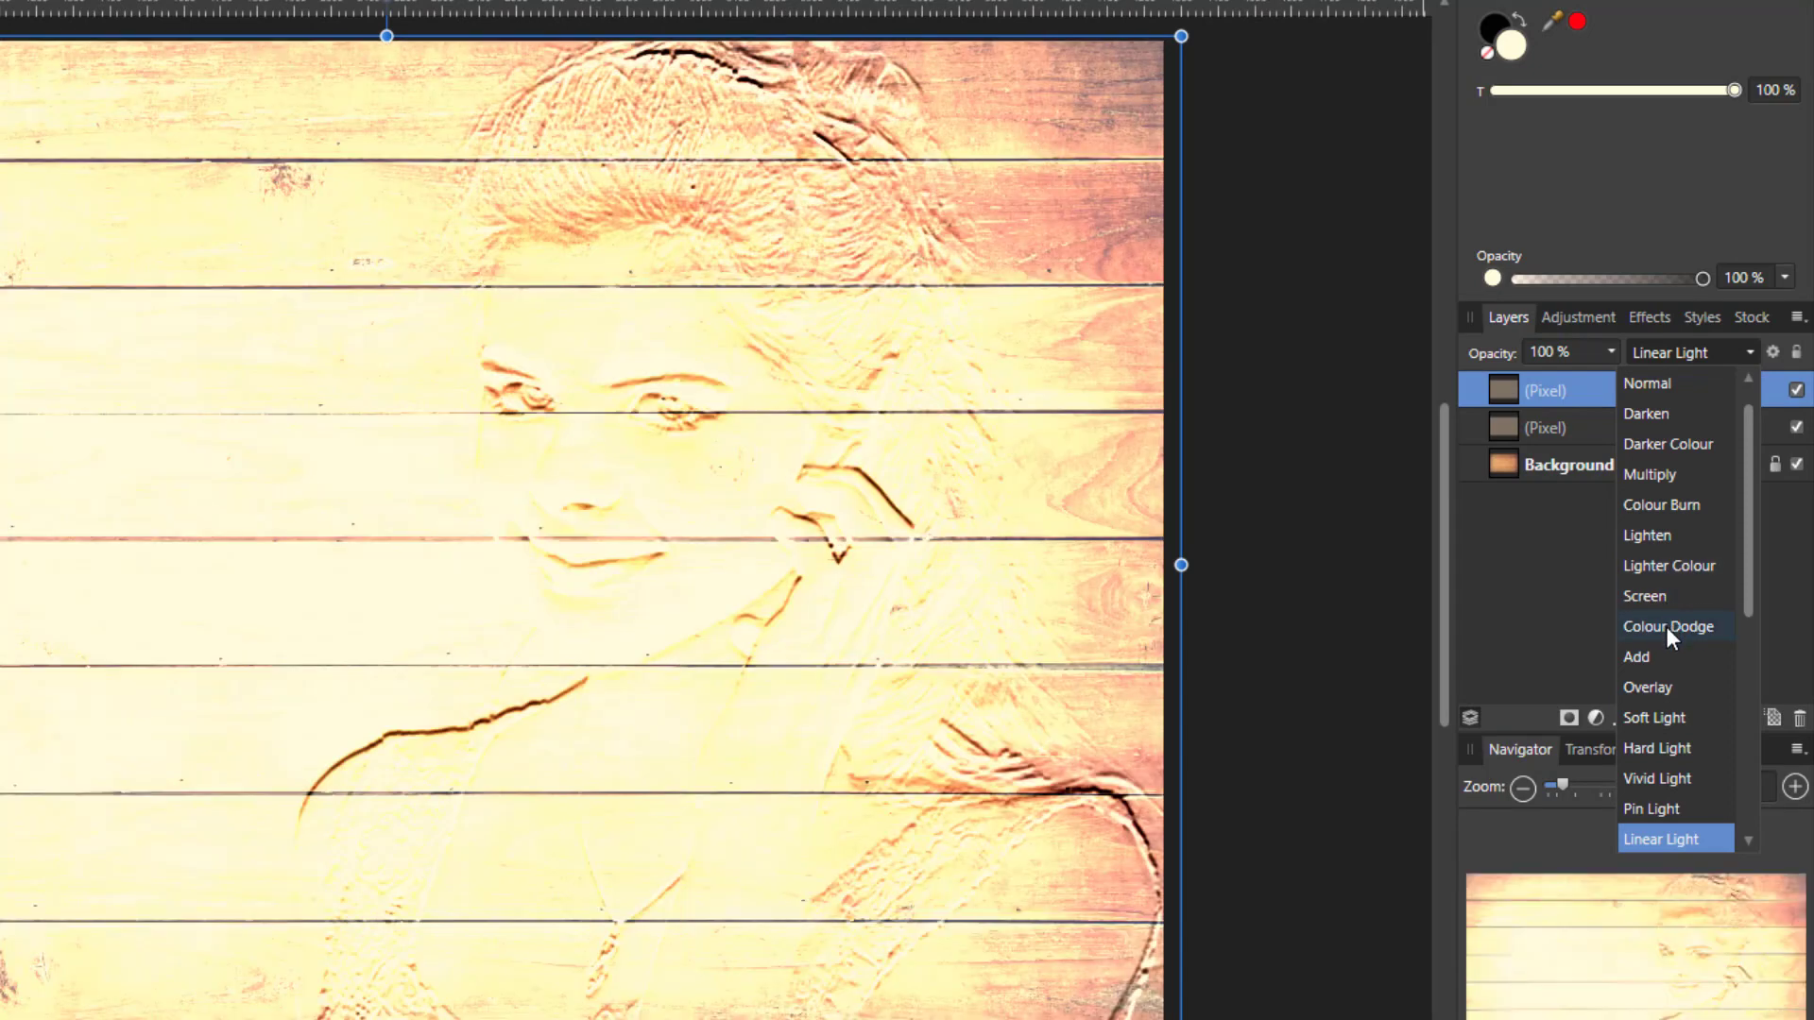
{"action": "scroll", "coordinate": [1664, 747], "scroll_direction": "down", "scroll_amount": 1}
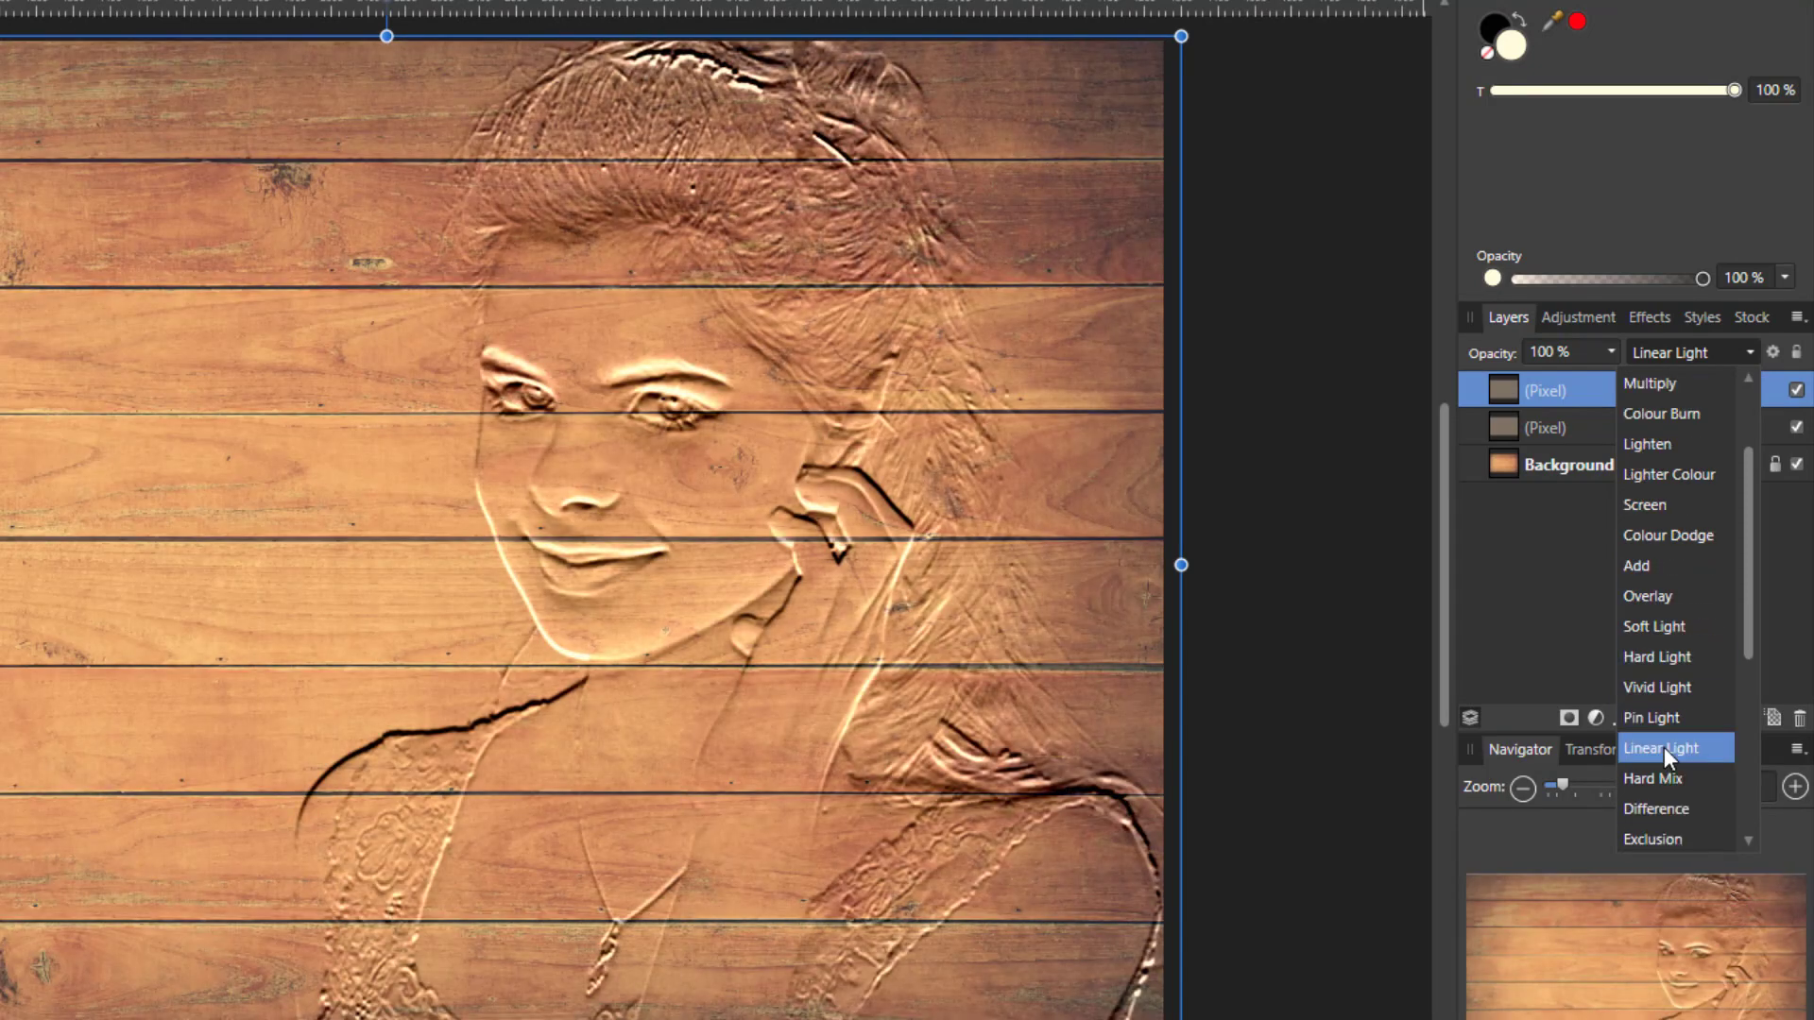
Set the embossed copy to Hard Light, then switch to the gold-313346_1280.jpg document
{"action": "left_click", "coordinate": [1661, 654]}
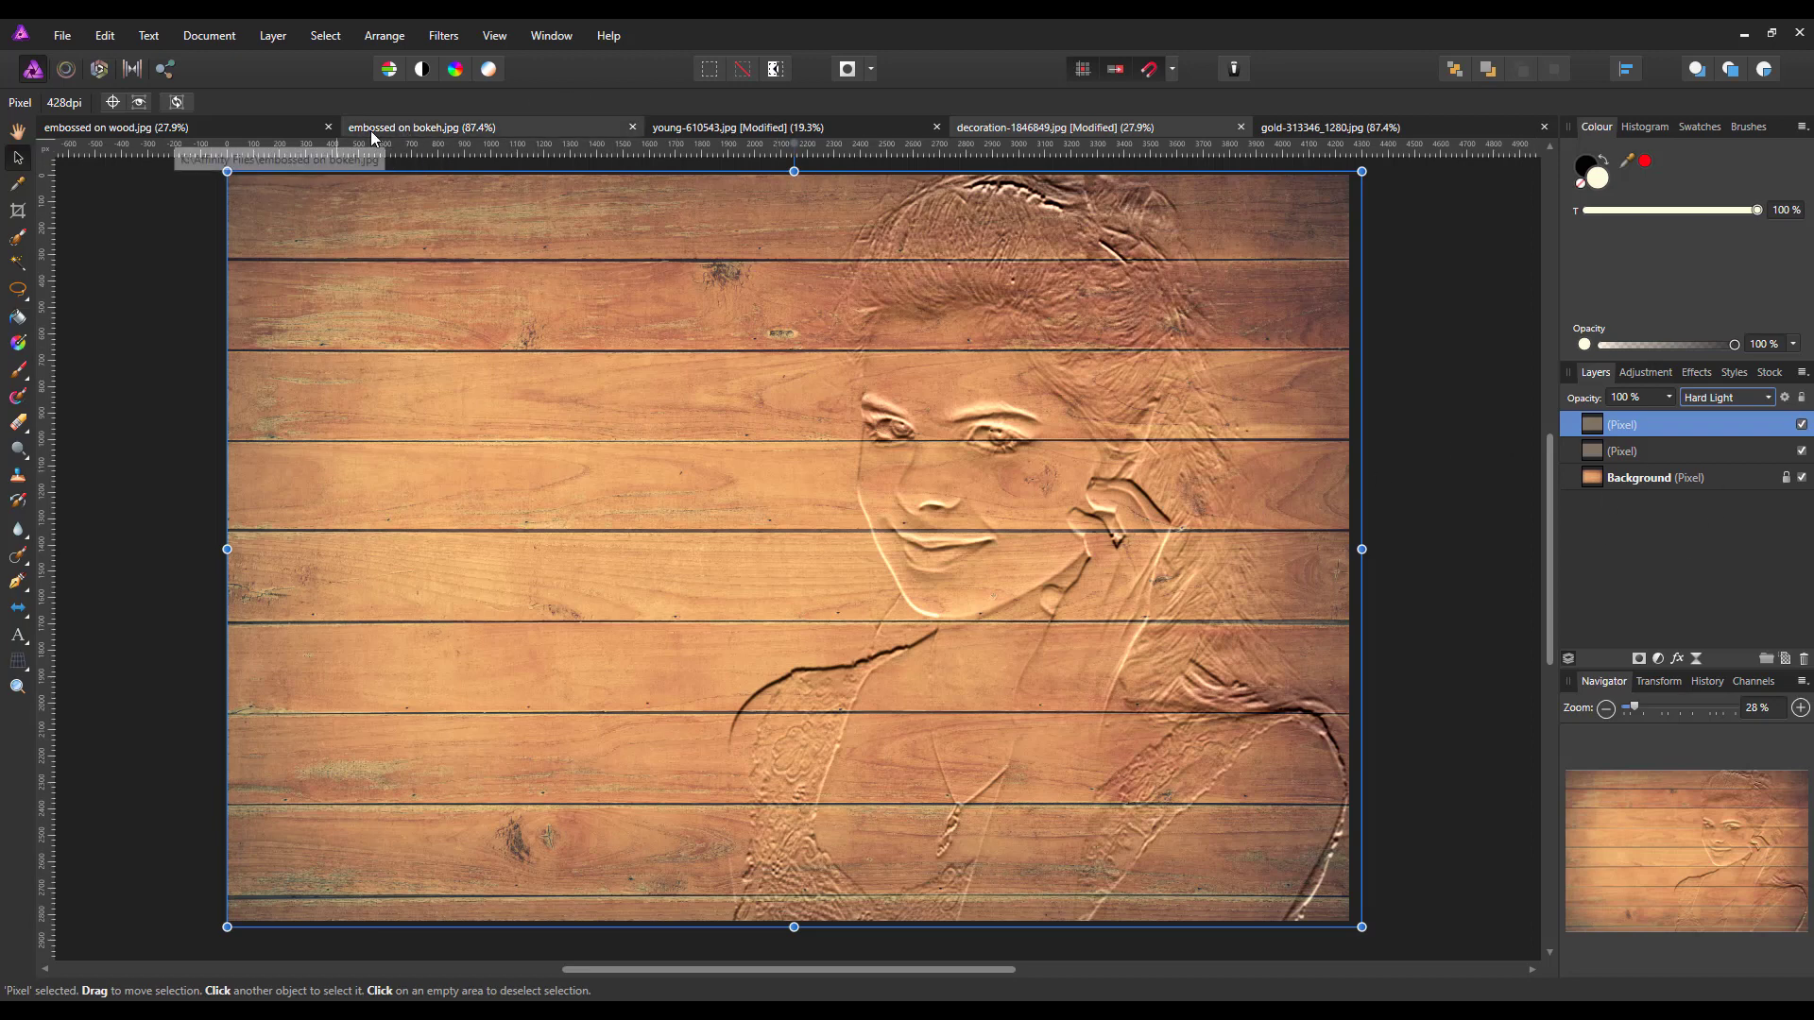
{"action": "left_click", "coordinate": [230, 129]}
{"action": "key", "text": "h"}
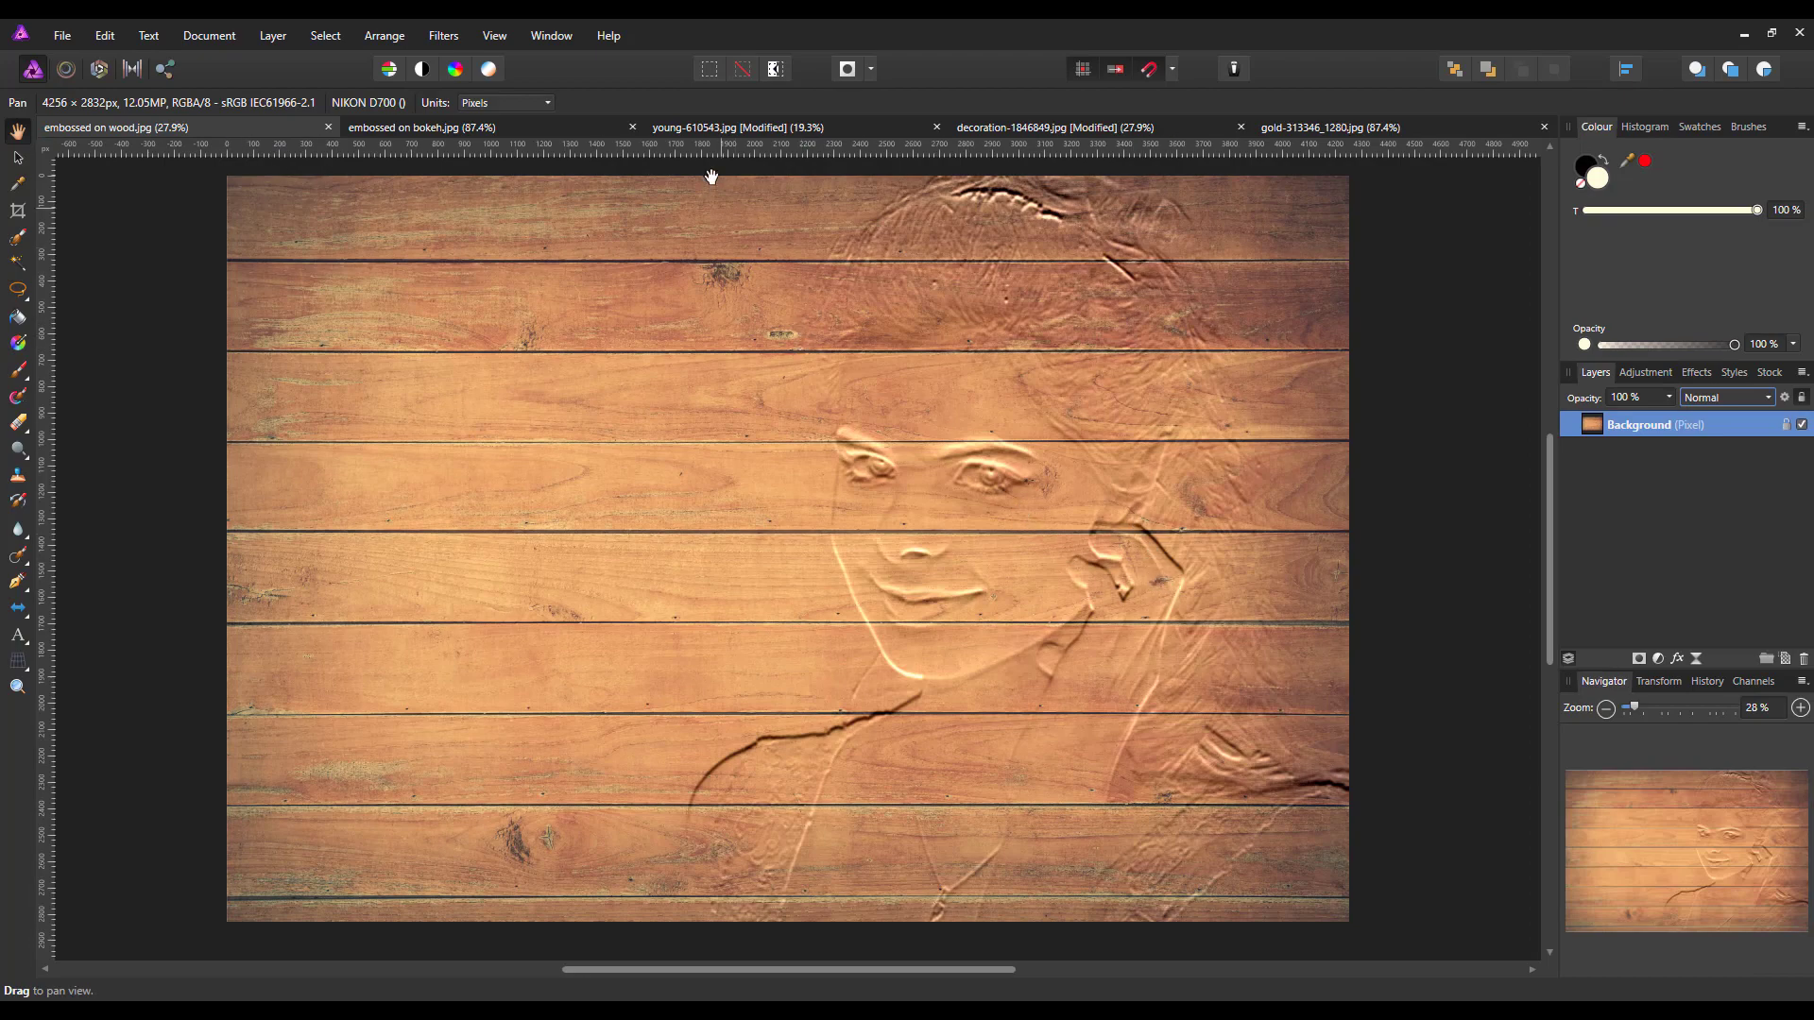
{"action": "left_click", "coordinate": [811, 128]}
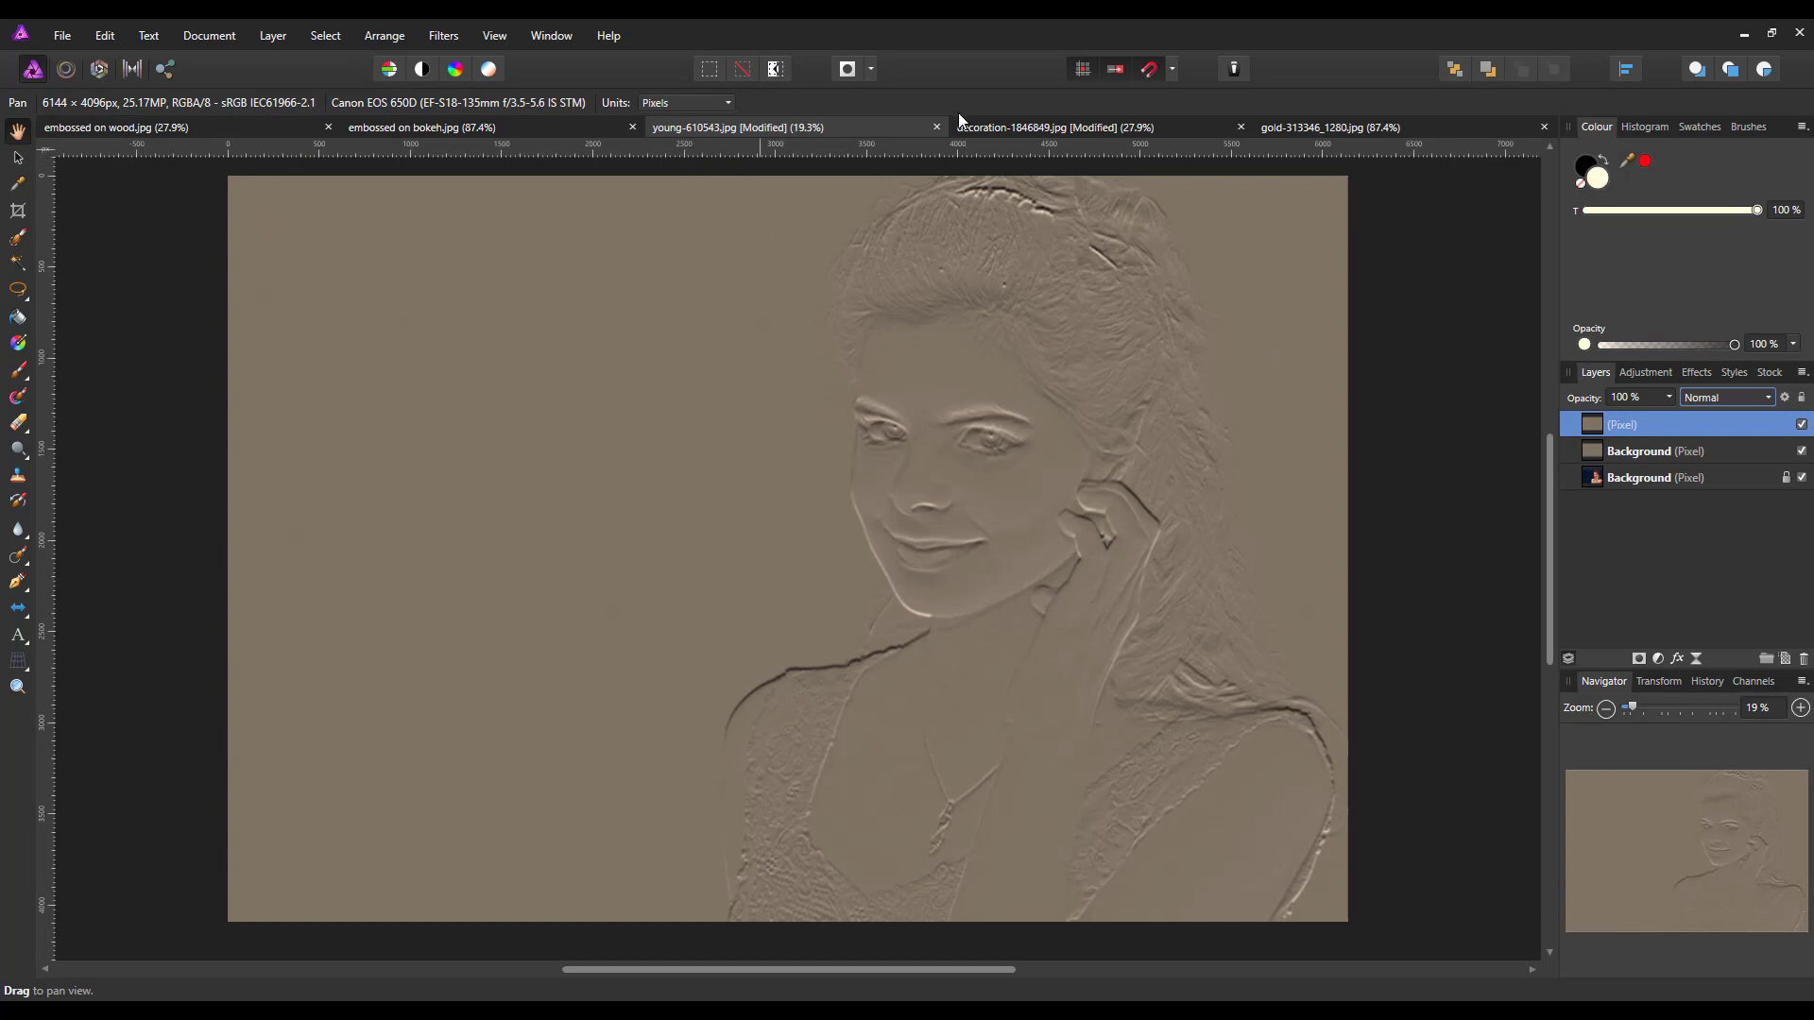
{"action": "left_click", "coordinate": [1034, 128]}
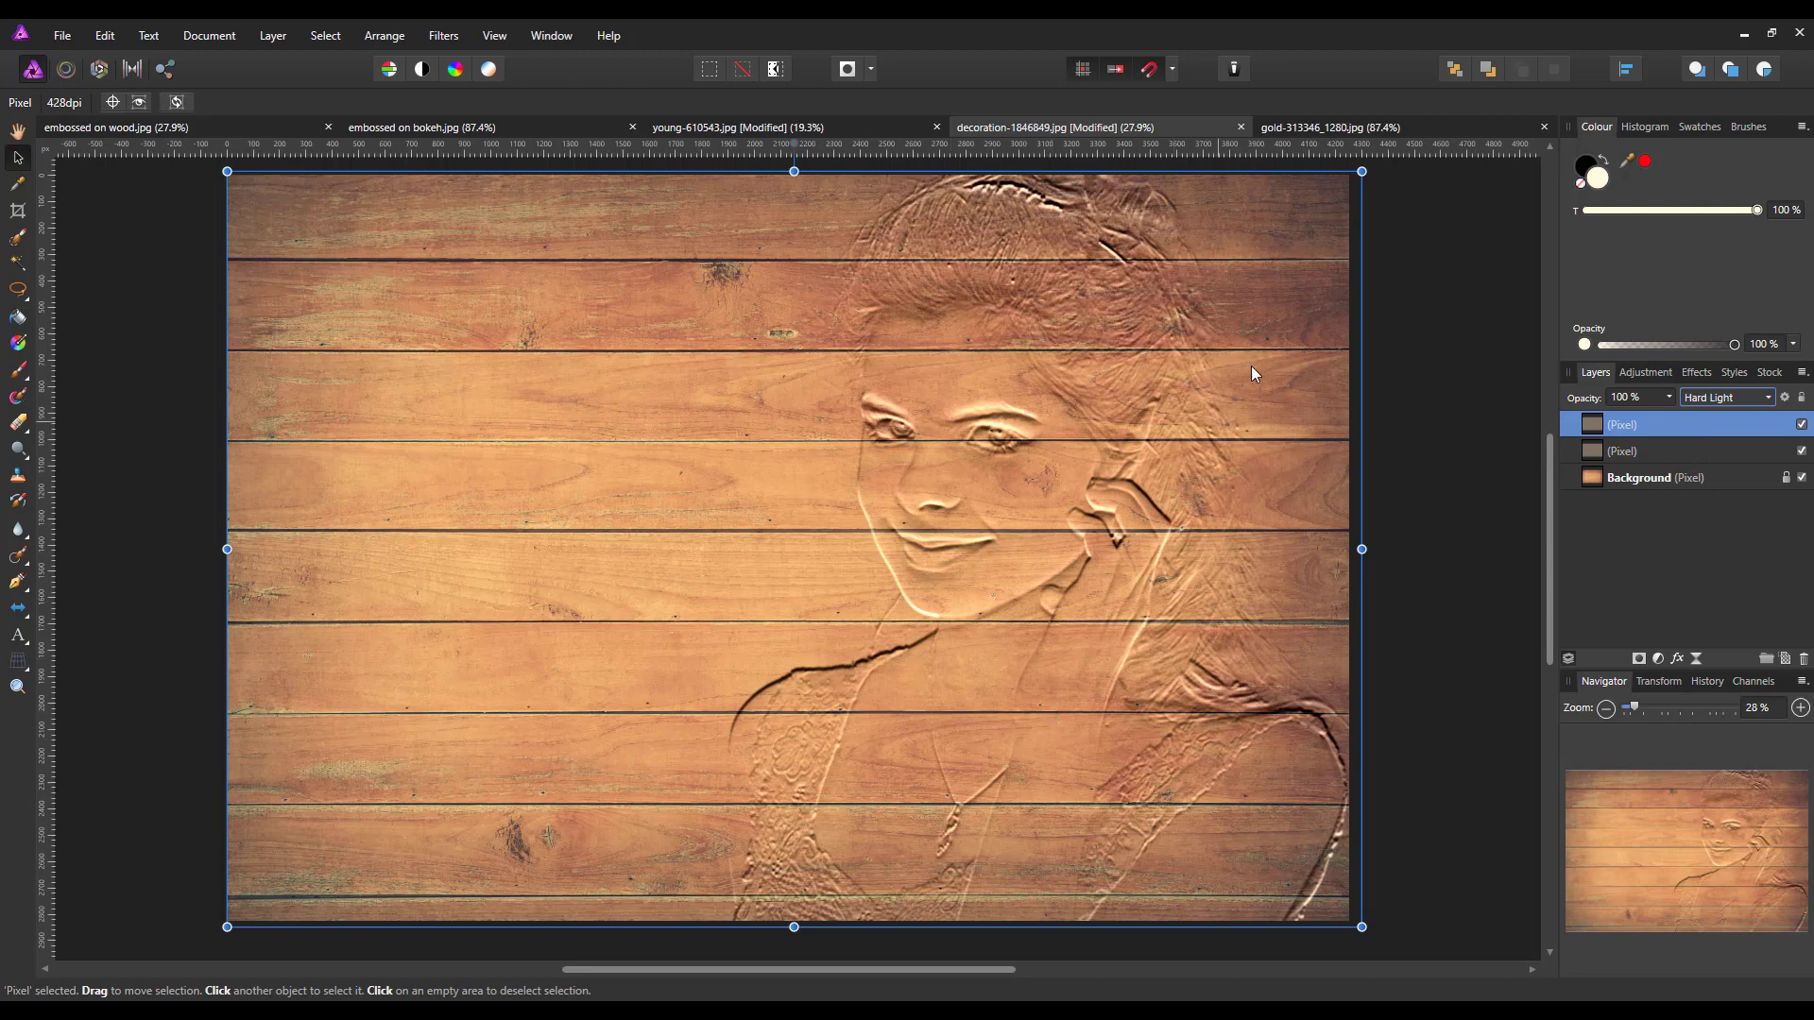
{"action": "left_click", "coordinate": [1426, 130]}
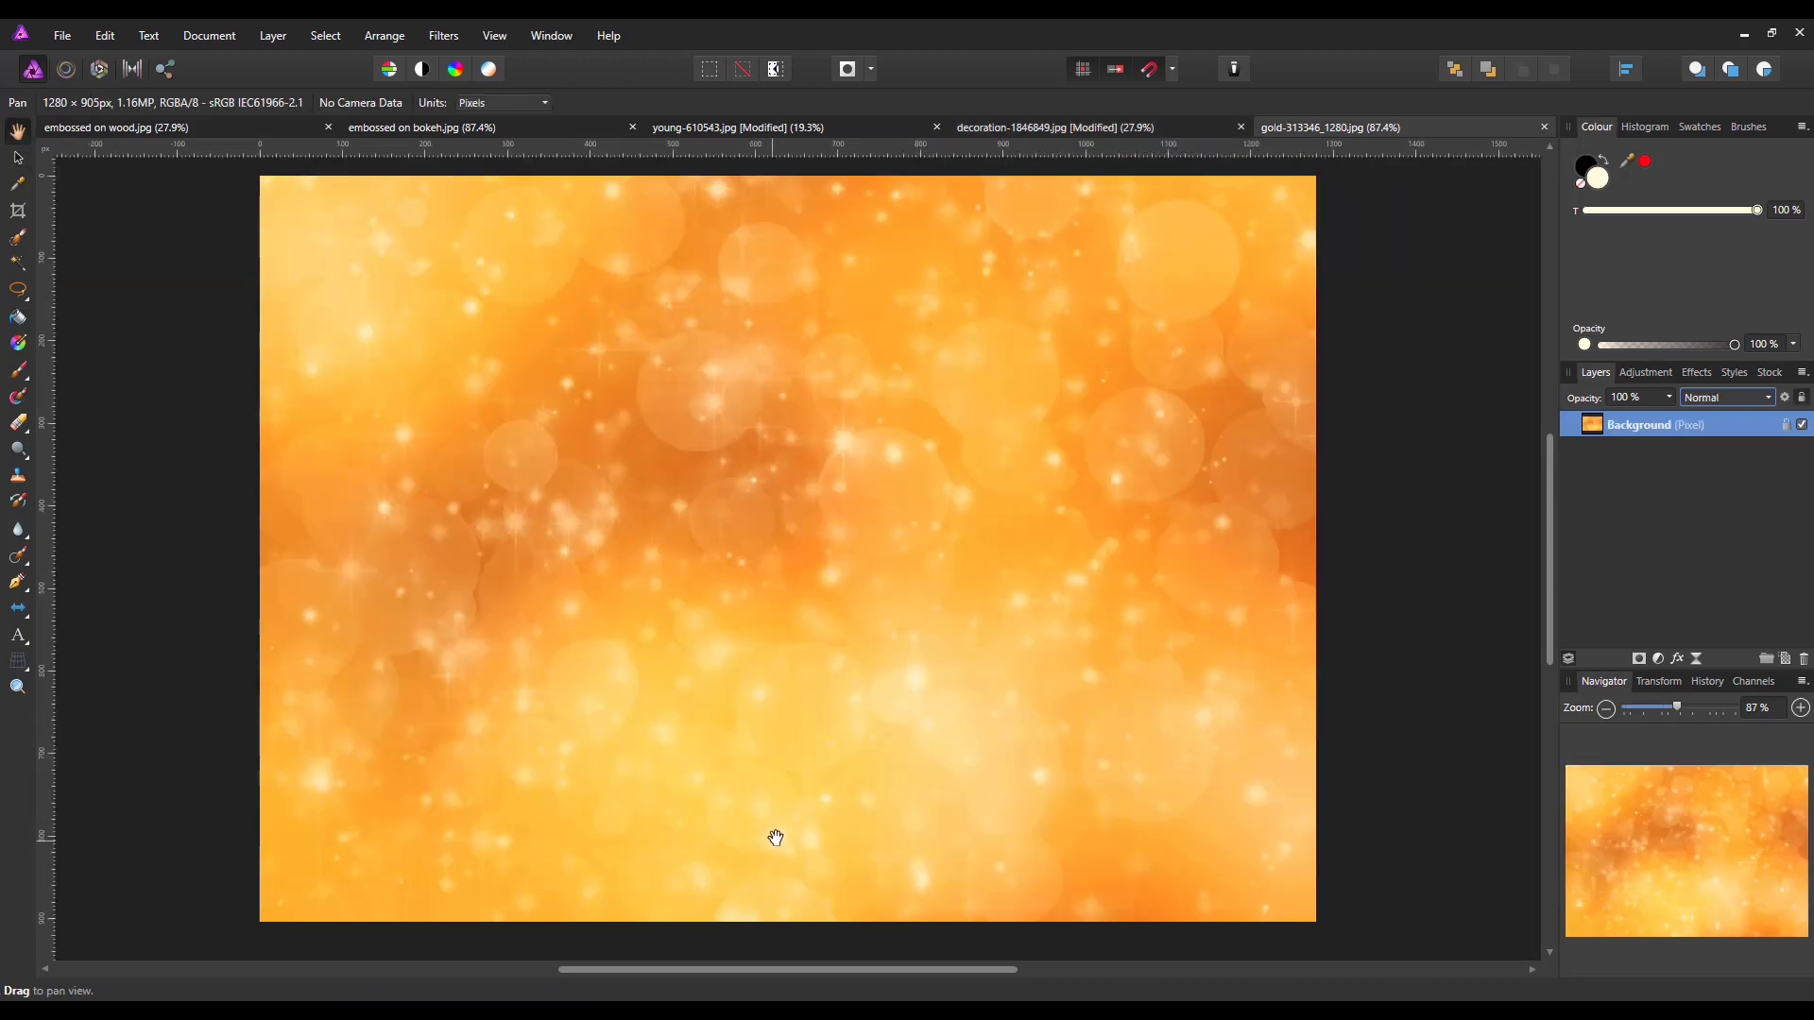
Paste the embossed portrait and resize it to cover the 1280 × 853 bokeh image
{"action": "left_click", "coordinate": [104, 34]}
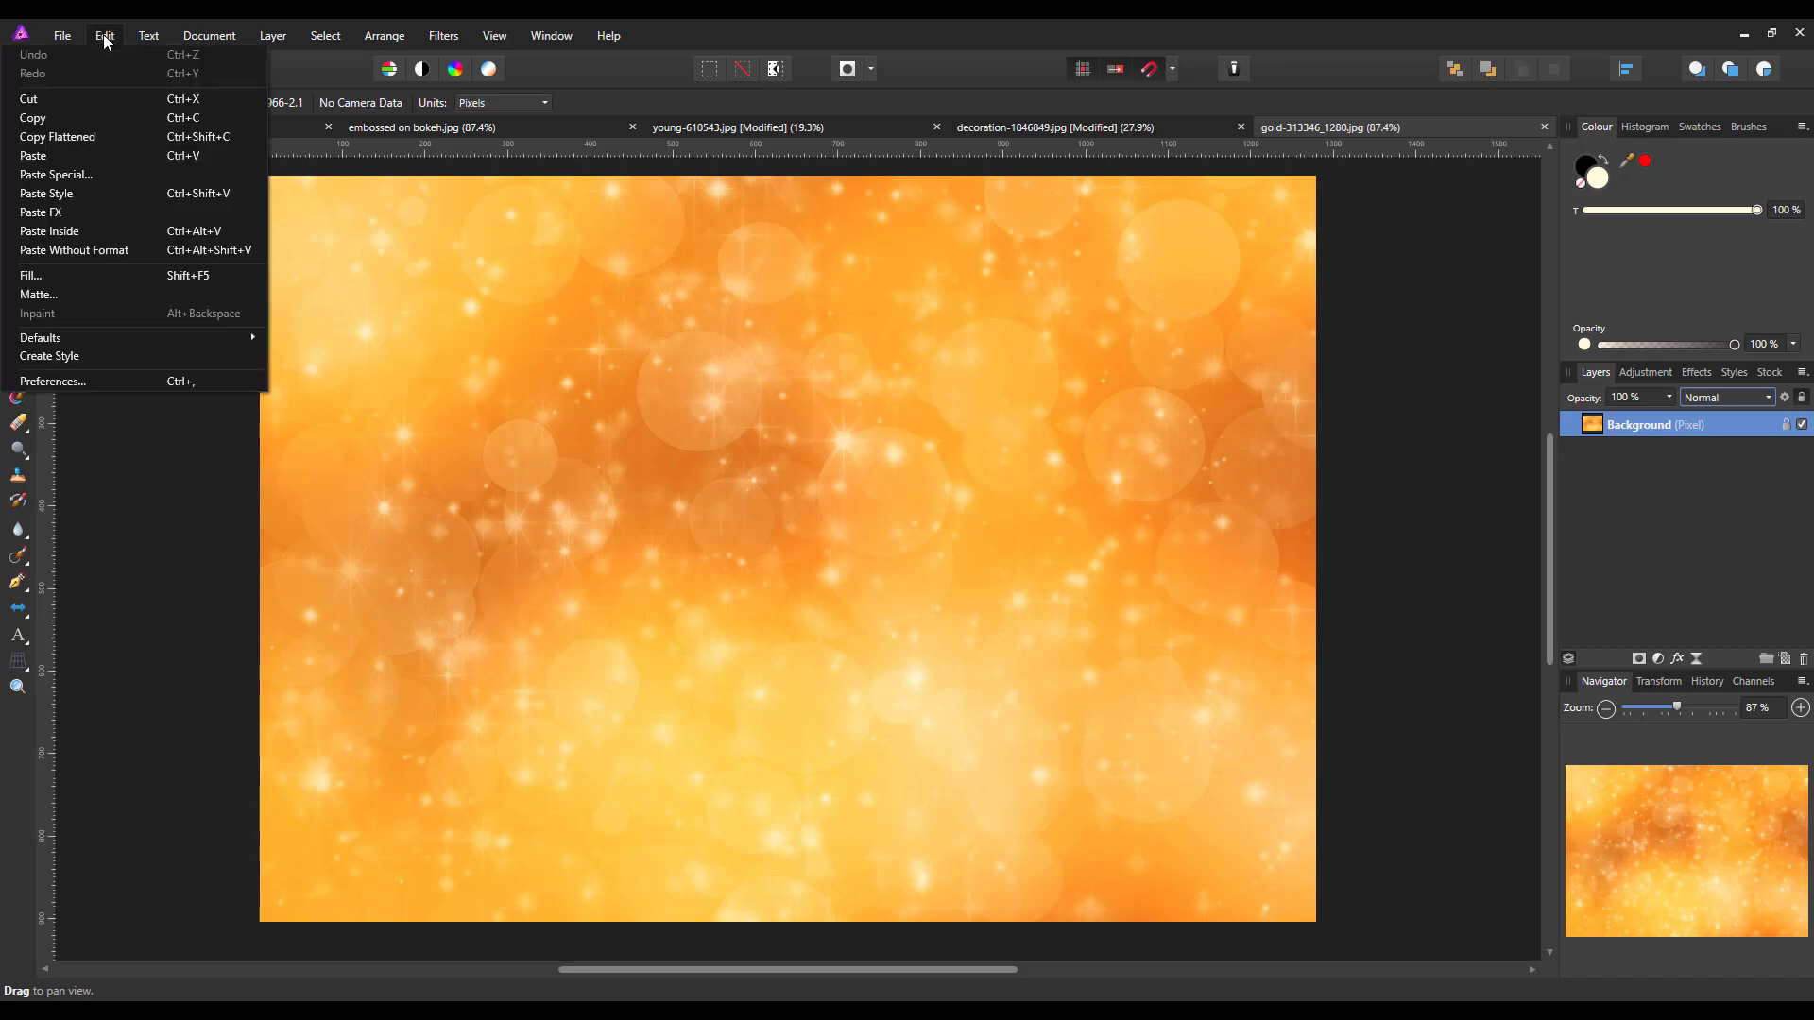
{"action": "left_click", "coordinate": [42, 155]}
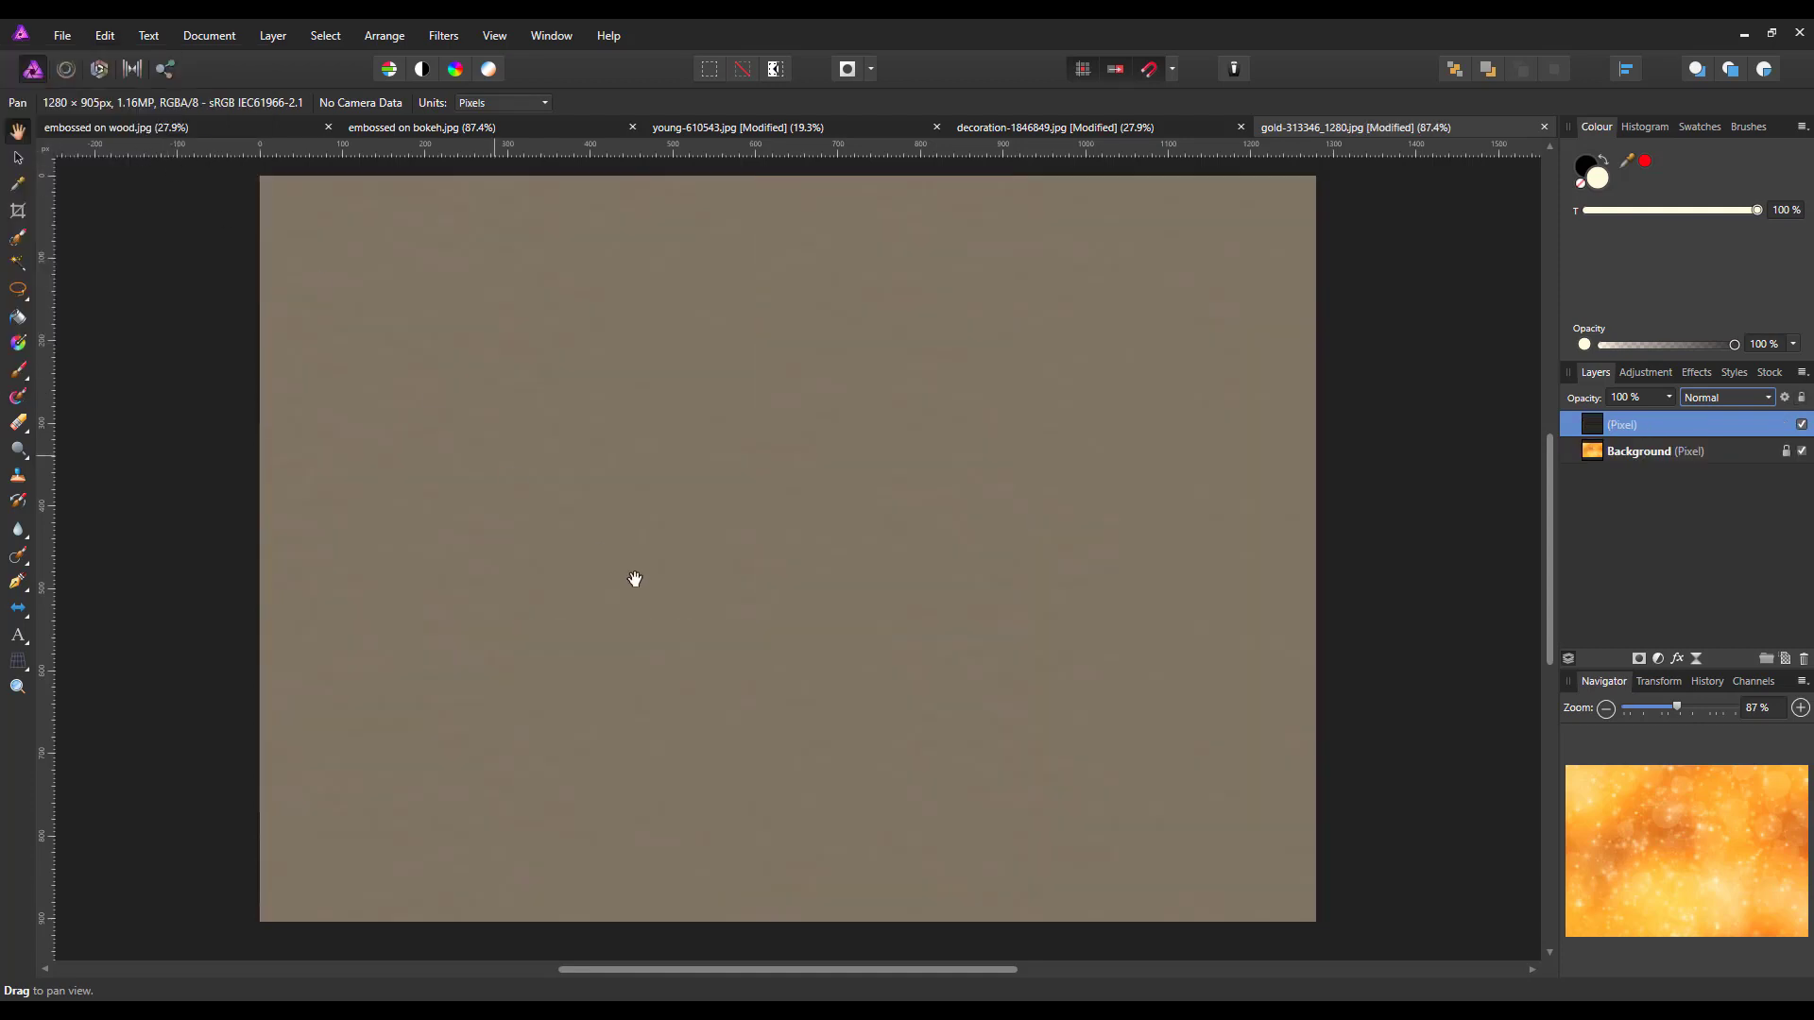
{"action": "left_click", "coordinate": [18, 160]}
{"action": "scroll", "coordinate": [370, 421], "scroll_direction": "down", "scroll_amount": 3}
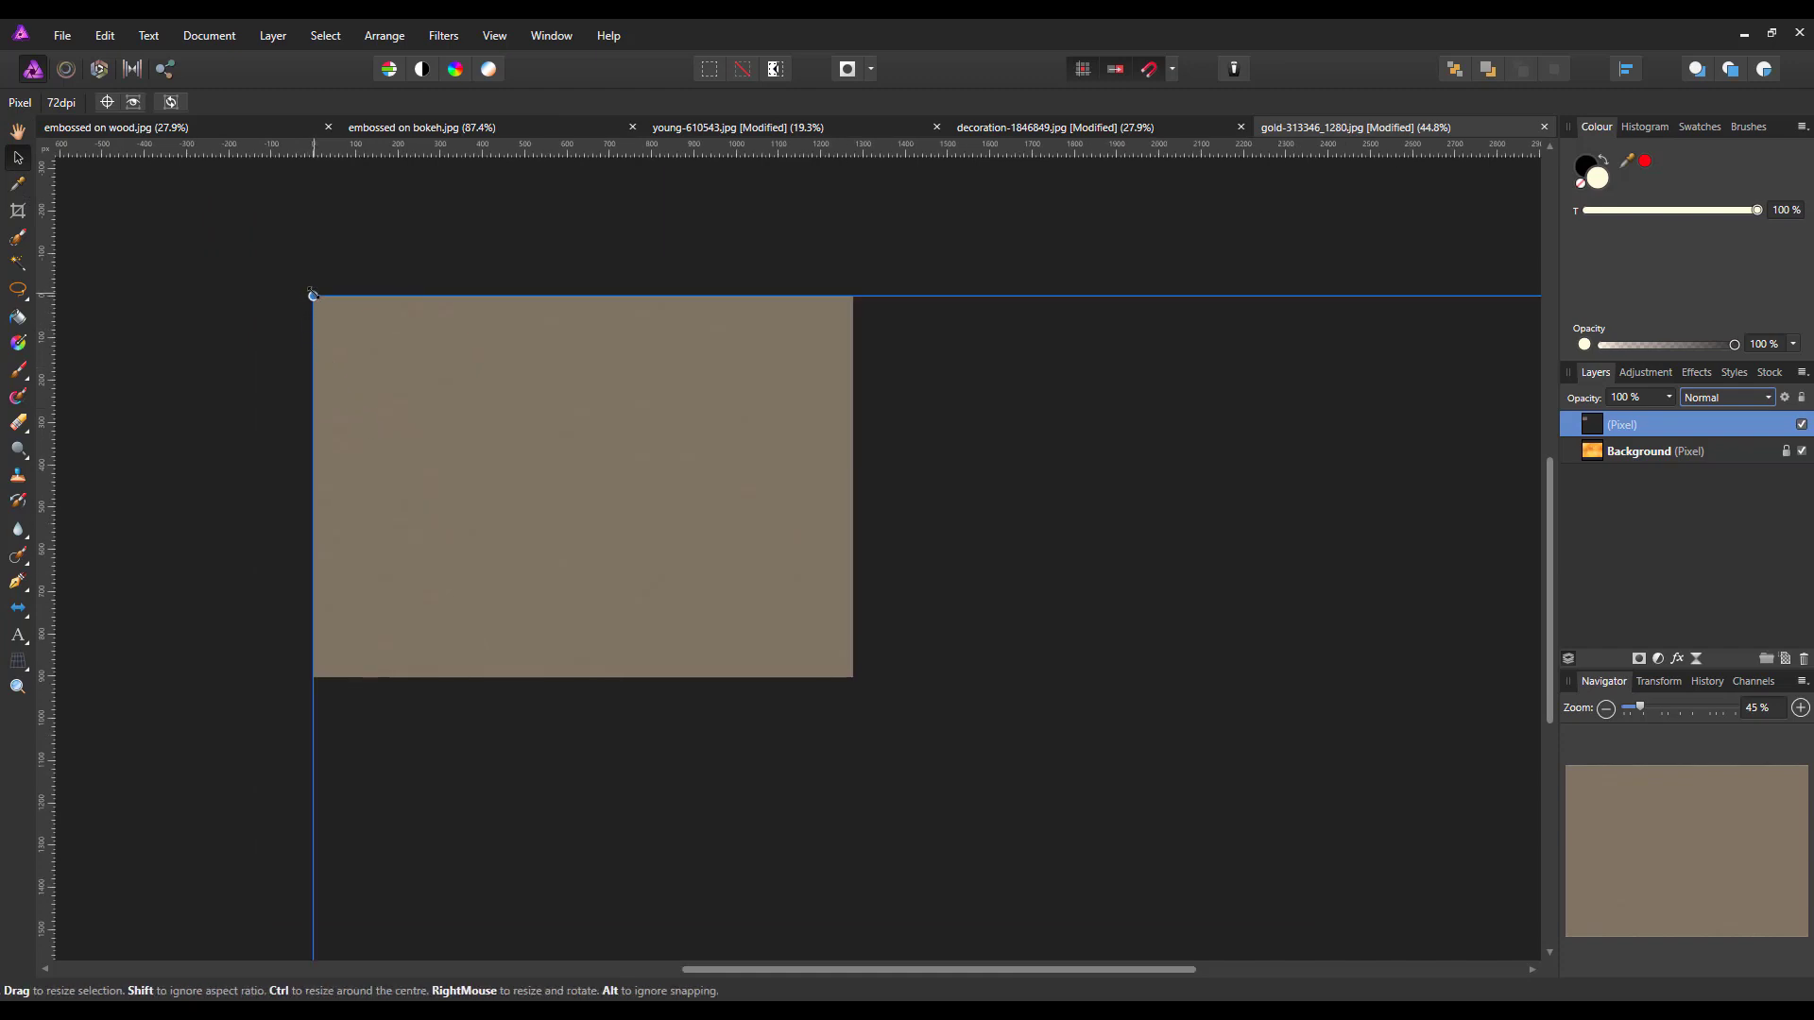
{"action": "left_click_drag", "start_coordinate": [313, 295], "coordinate": [862, 761]}
{"action": "left_click_drag", "start_coordinate": [1226, 877], "coordinate": [570, 442]}
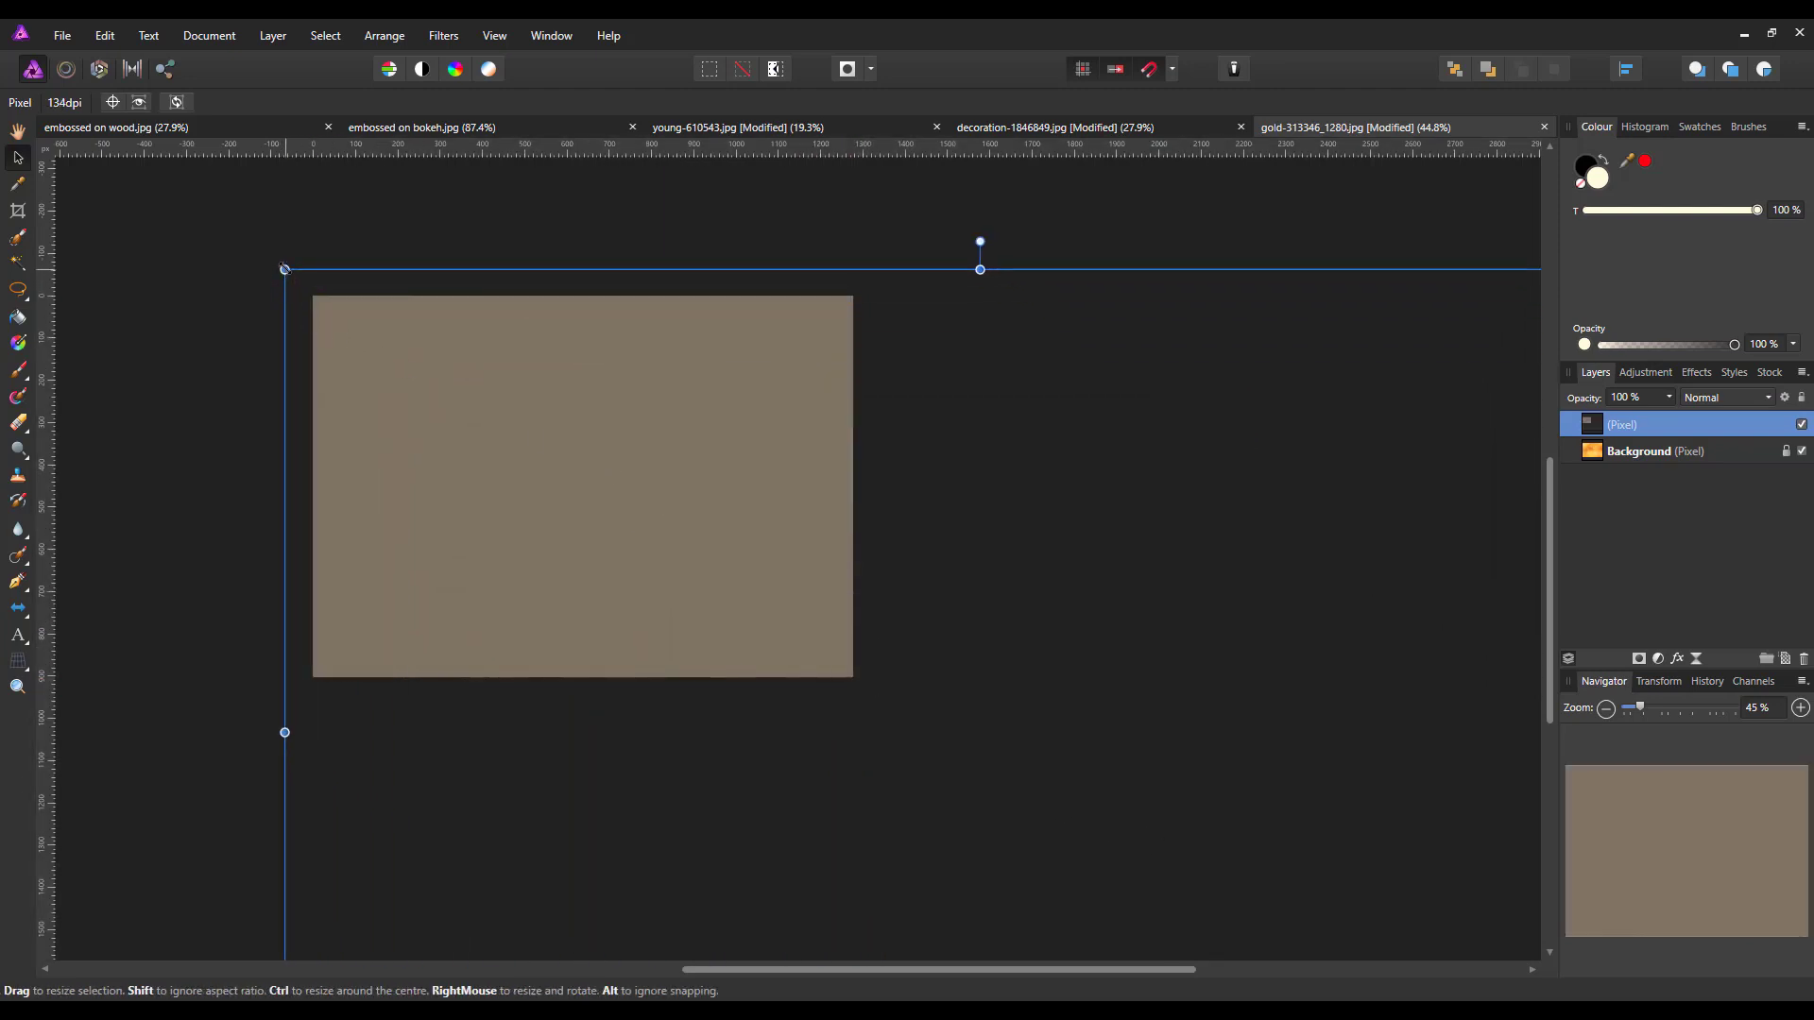
{"action": "left_click_drag", "start_coordinate": [284, 269], "coordinate": [746, 576]}
{"action": "left_click_drag", "start_coordinate": [954, 777], "coordinate": [558, 539]}
{"action": "left_click_drag", "start_coordinate": [351, 642], "coordinate": [296, 679]}
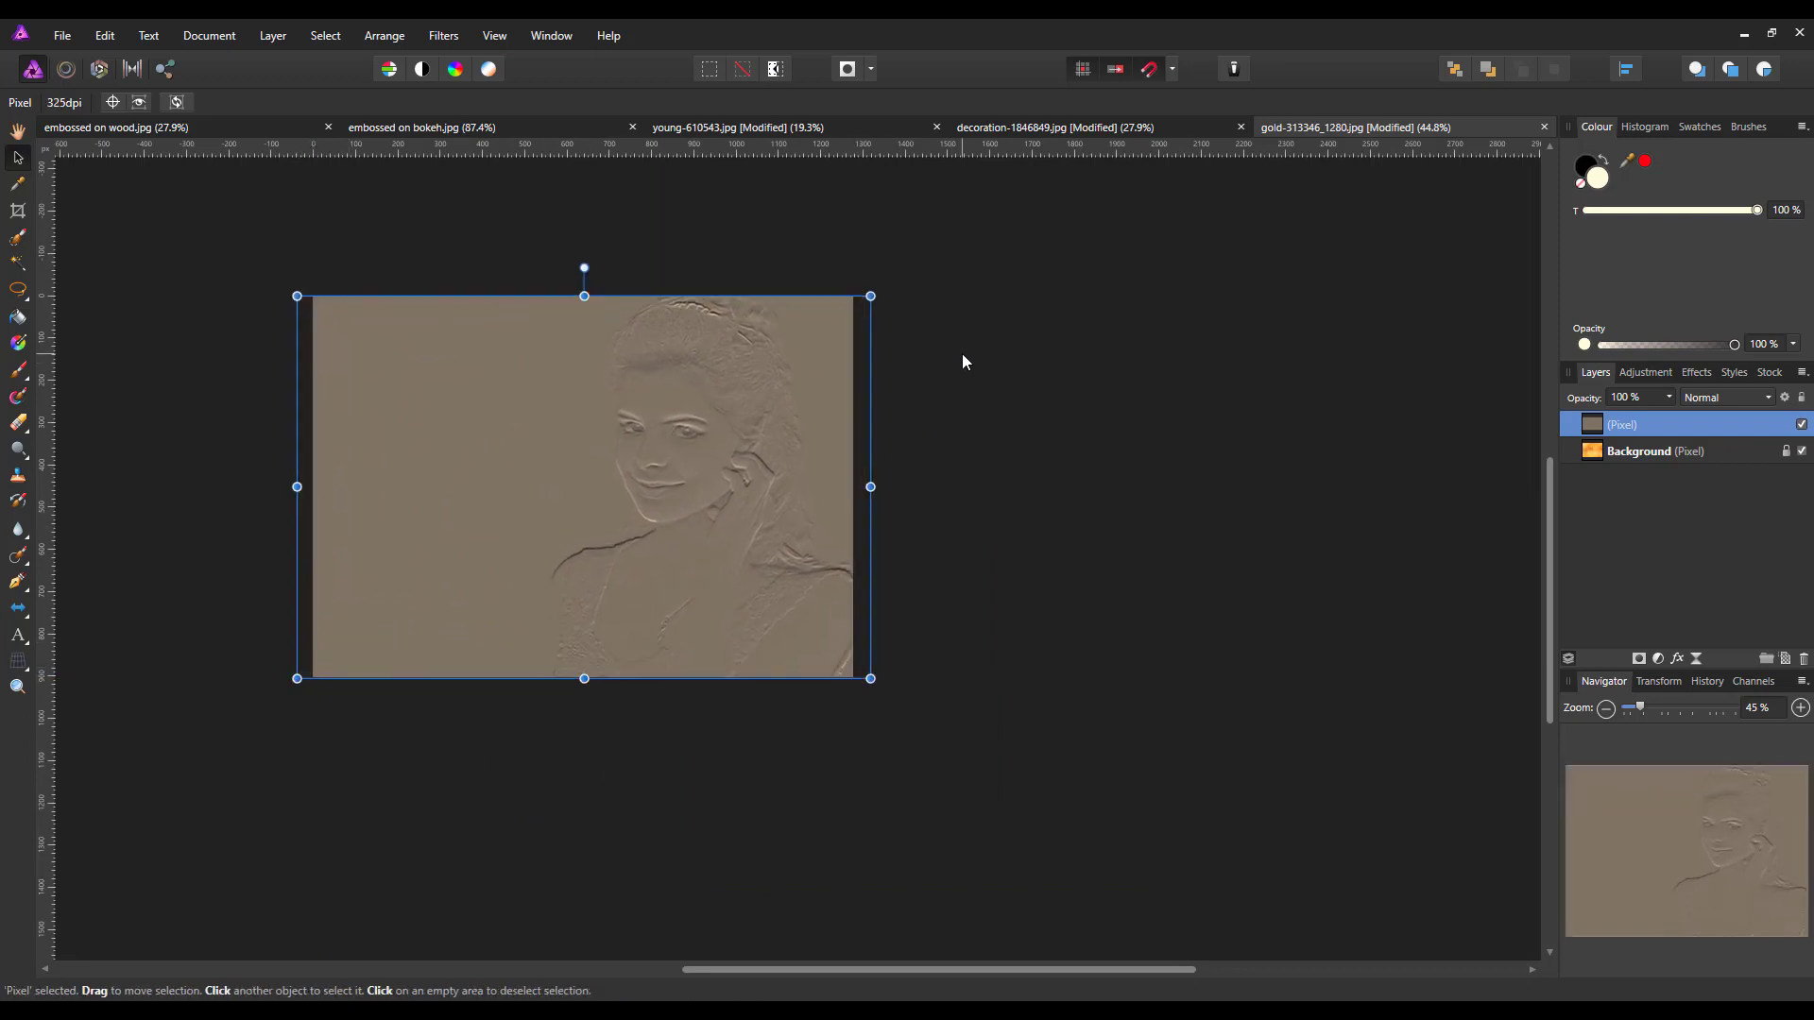
Zoom to fit and set the embossed (Pixel) layer's blend mode to Subtract
{"action": "key", "text": "ctrl+0"}
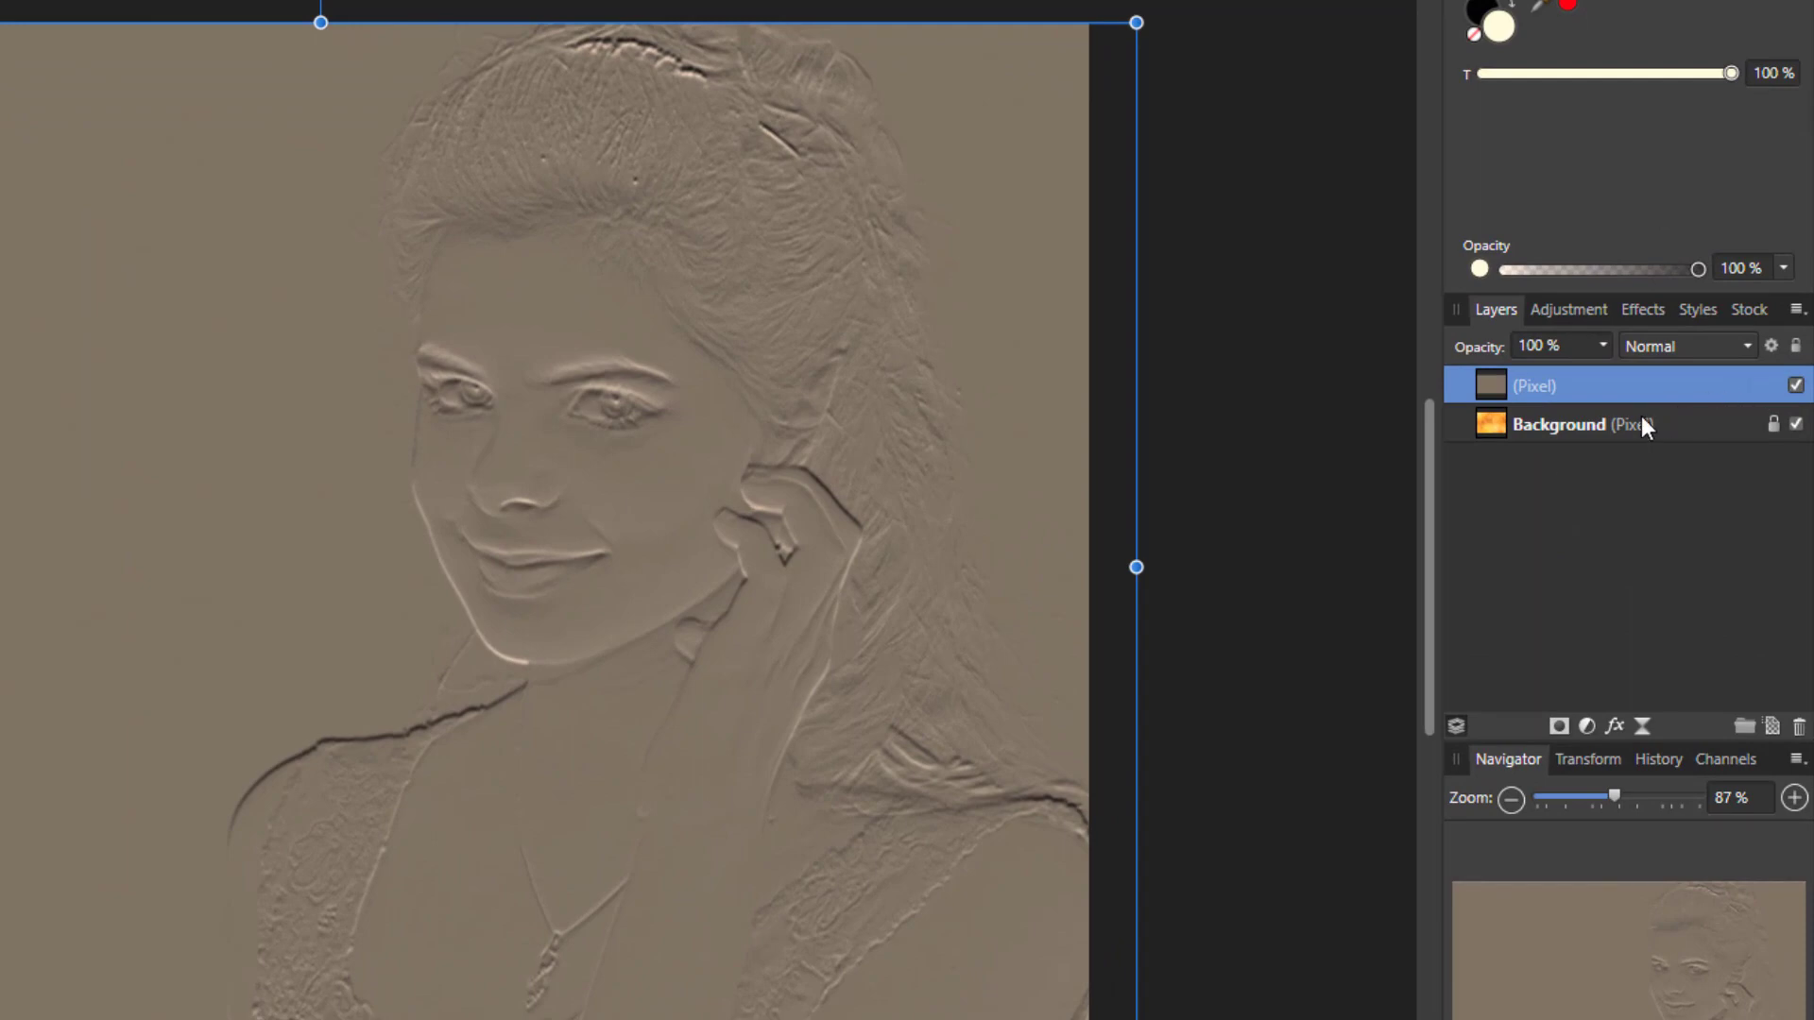
{"action": "left_click", "coordinate": [1749, 346]}
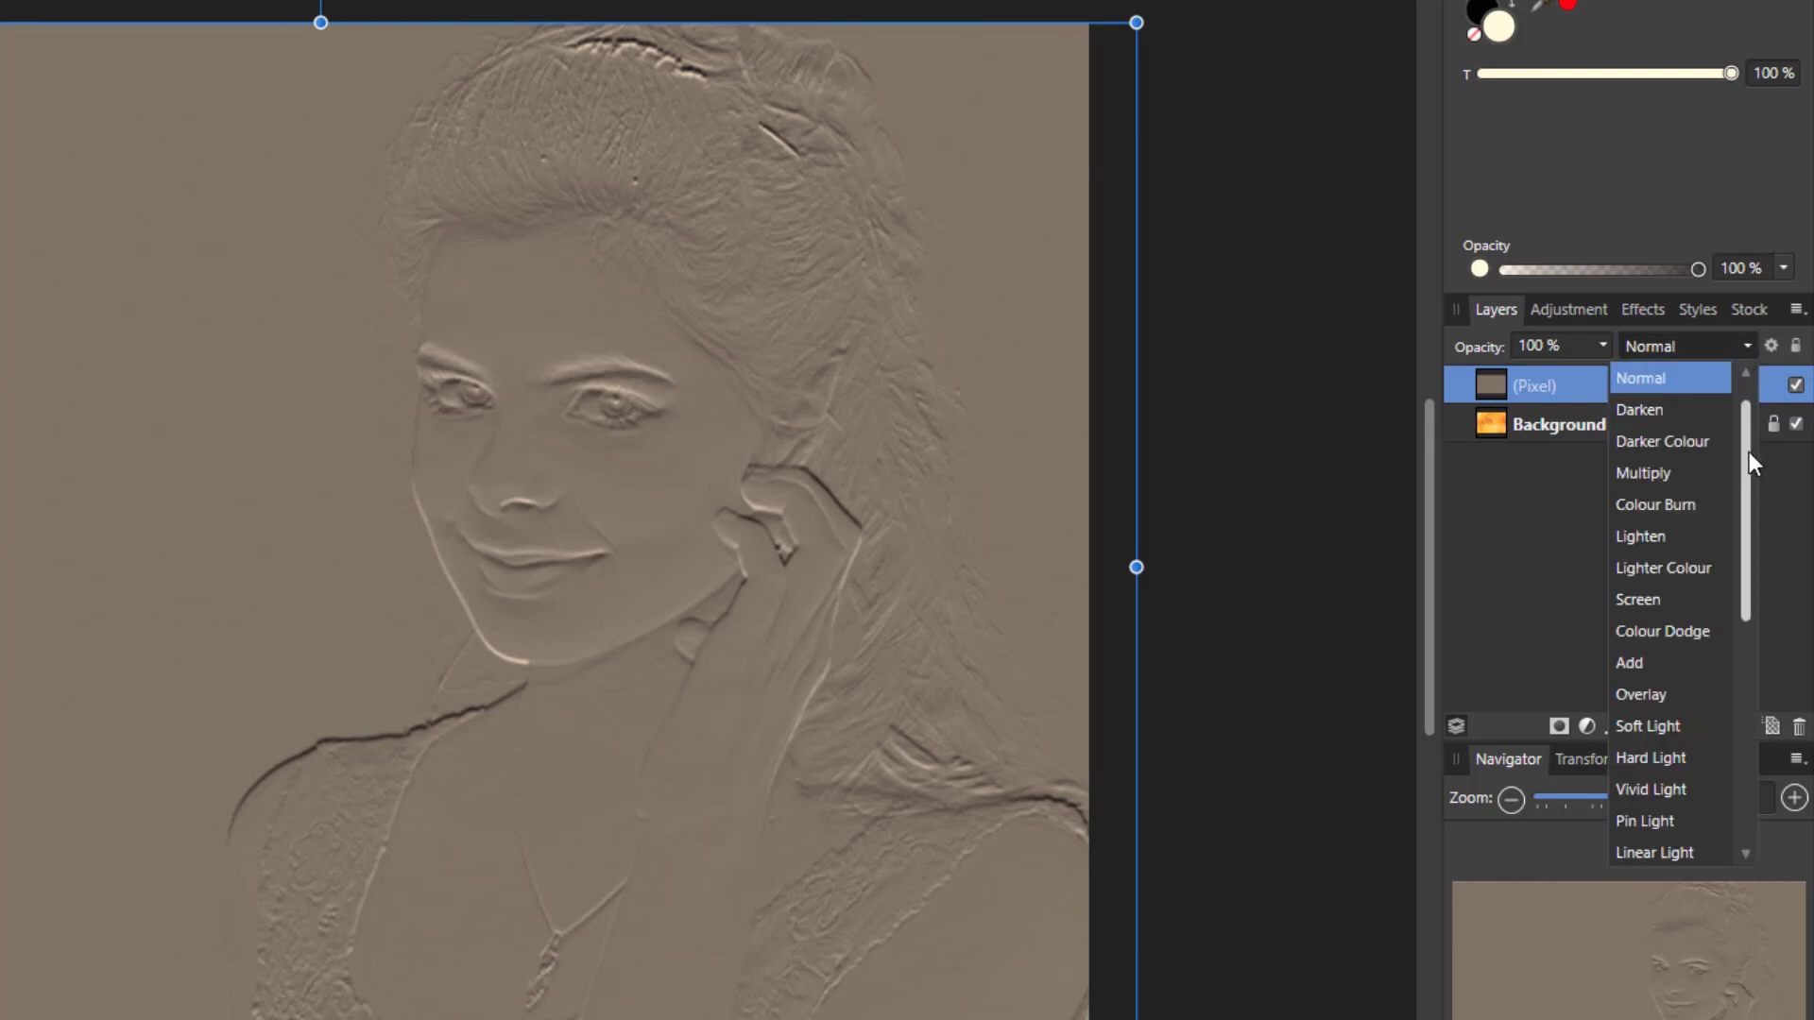
{"action": "left_click_drag", "start_coordinate": [1749, 452], "coordinate": [1755, 588]}
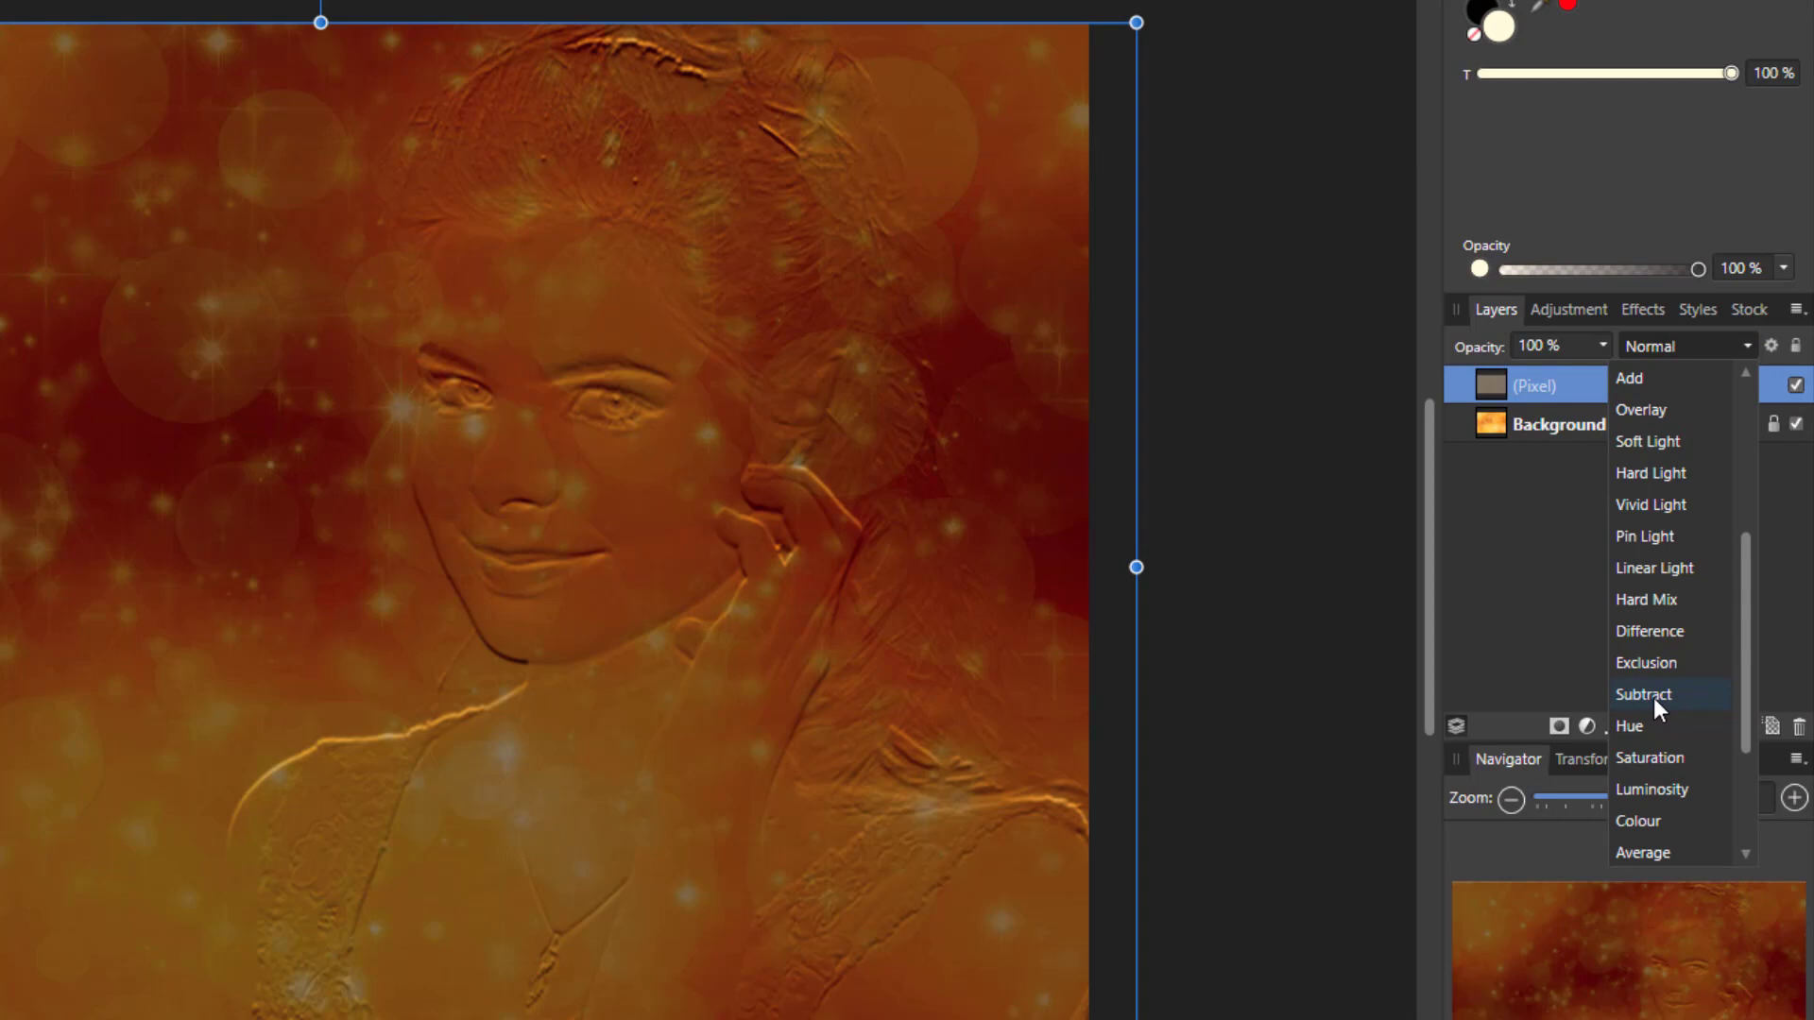
{"action": "left_click", "coordinate": [1653, 697]}
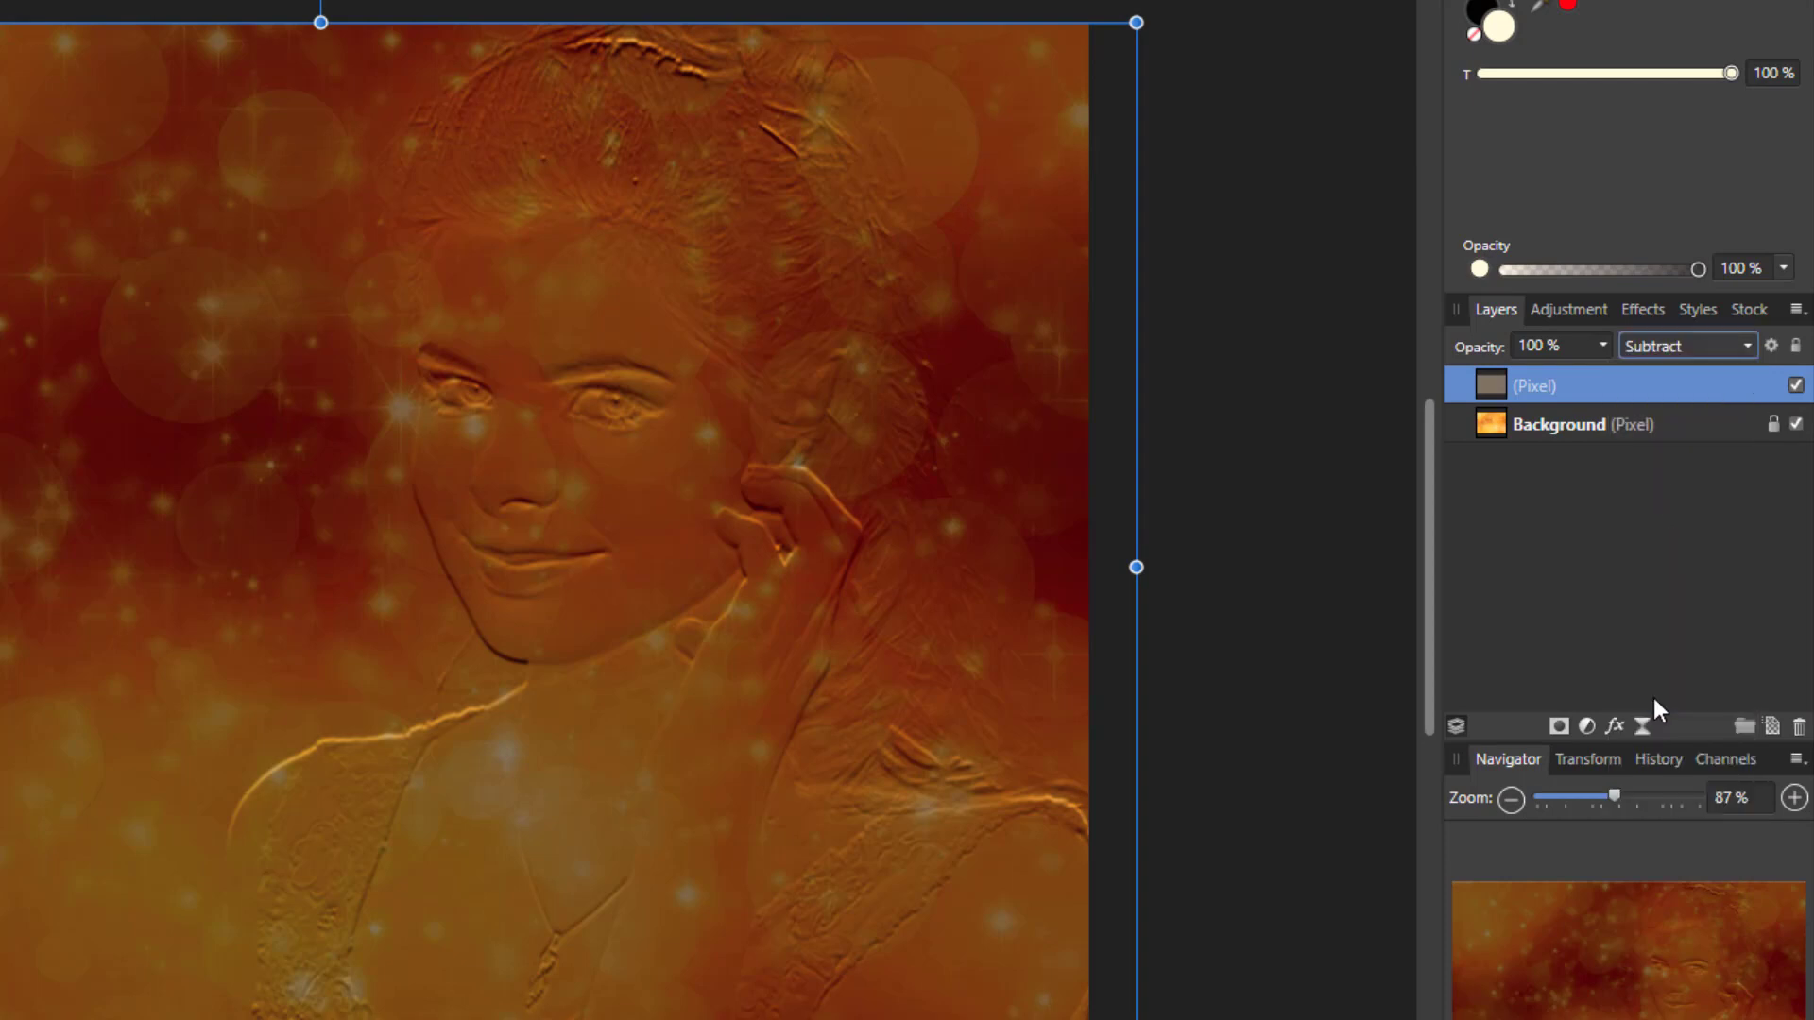
Duplicate the embossed (Pixel) layer and set the top copy to Linear Light
{"action": "right_click", "coordinate": [1582, 387]}
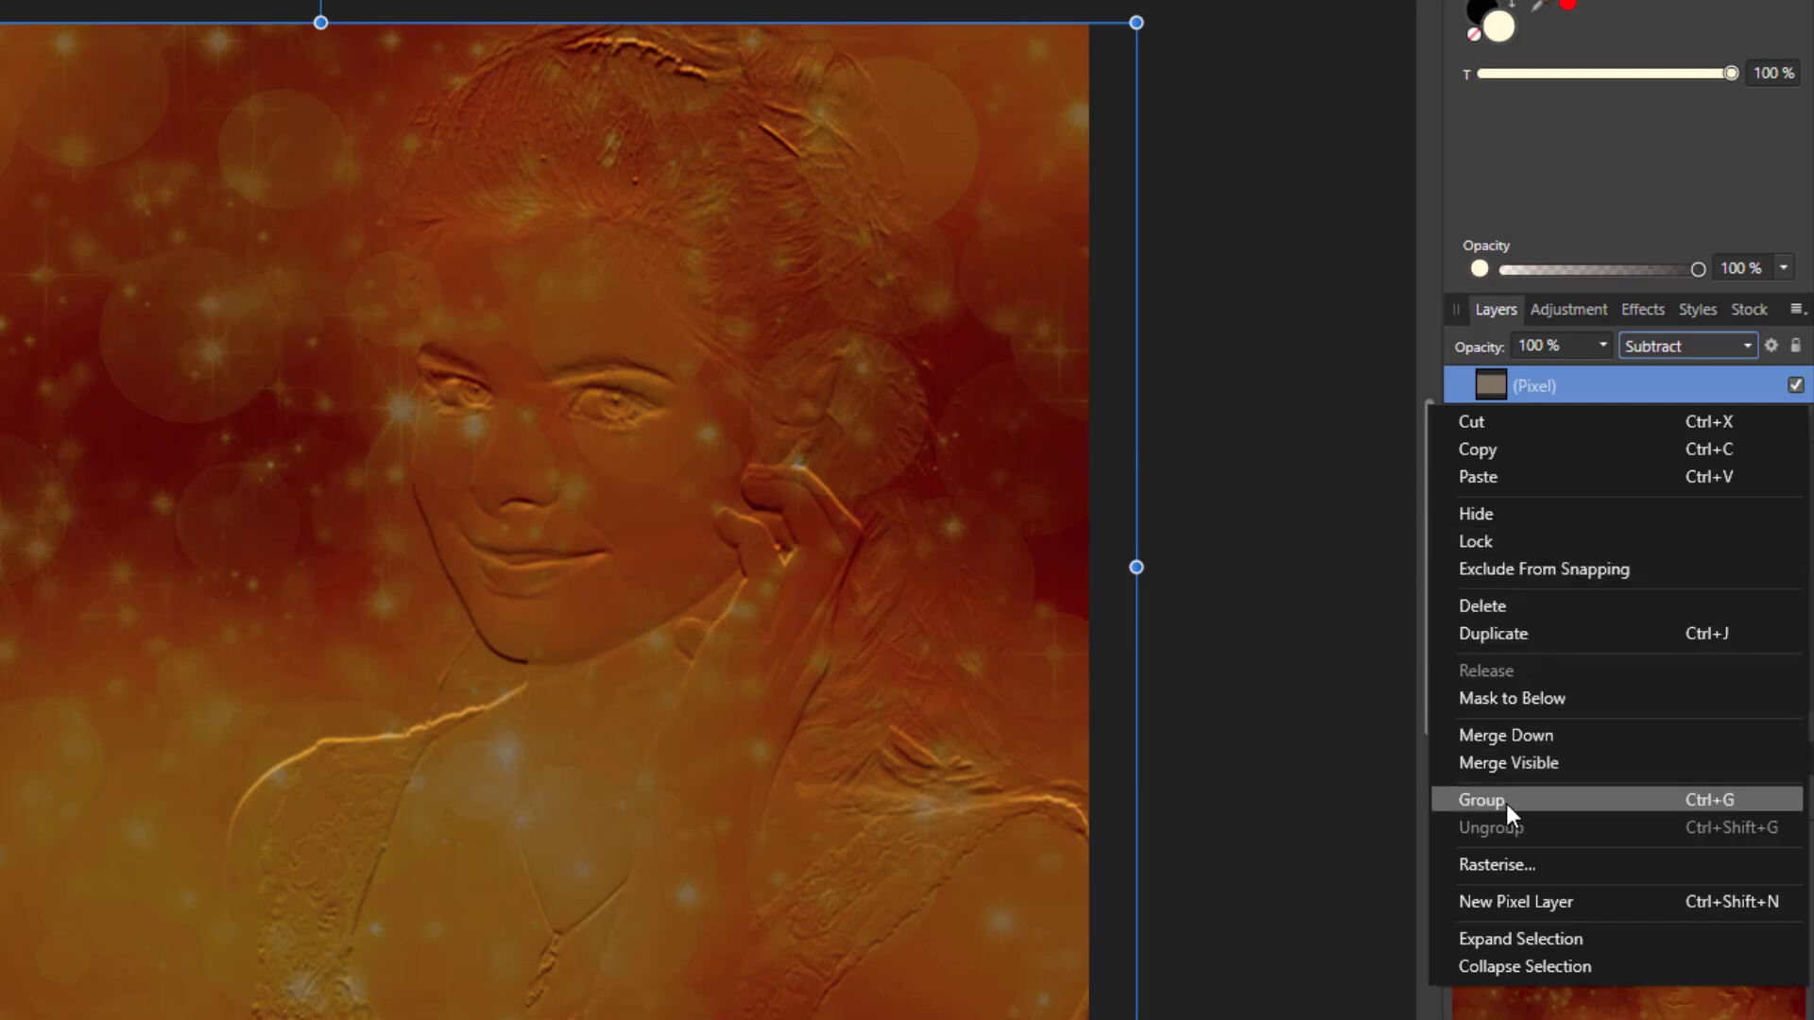
{"action": "left_click", "coordinate": [1489, 634]}
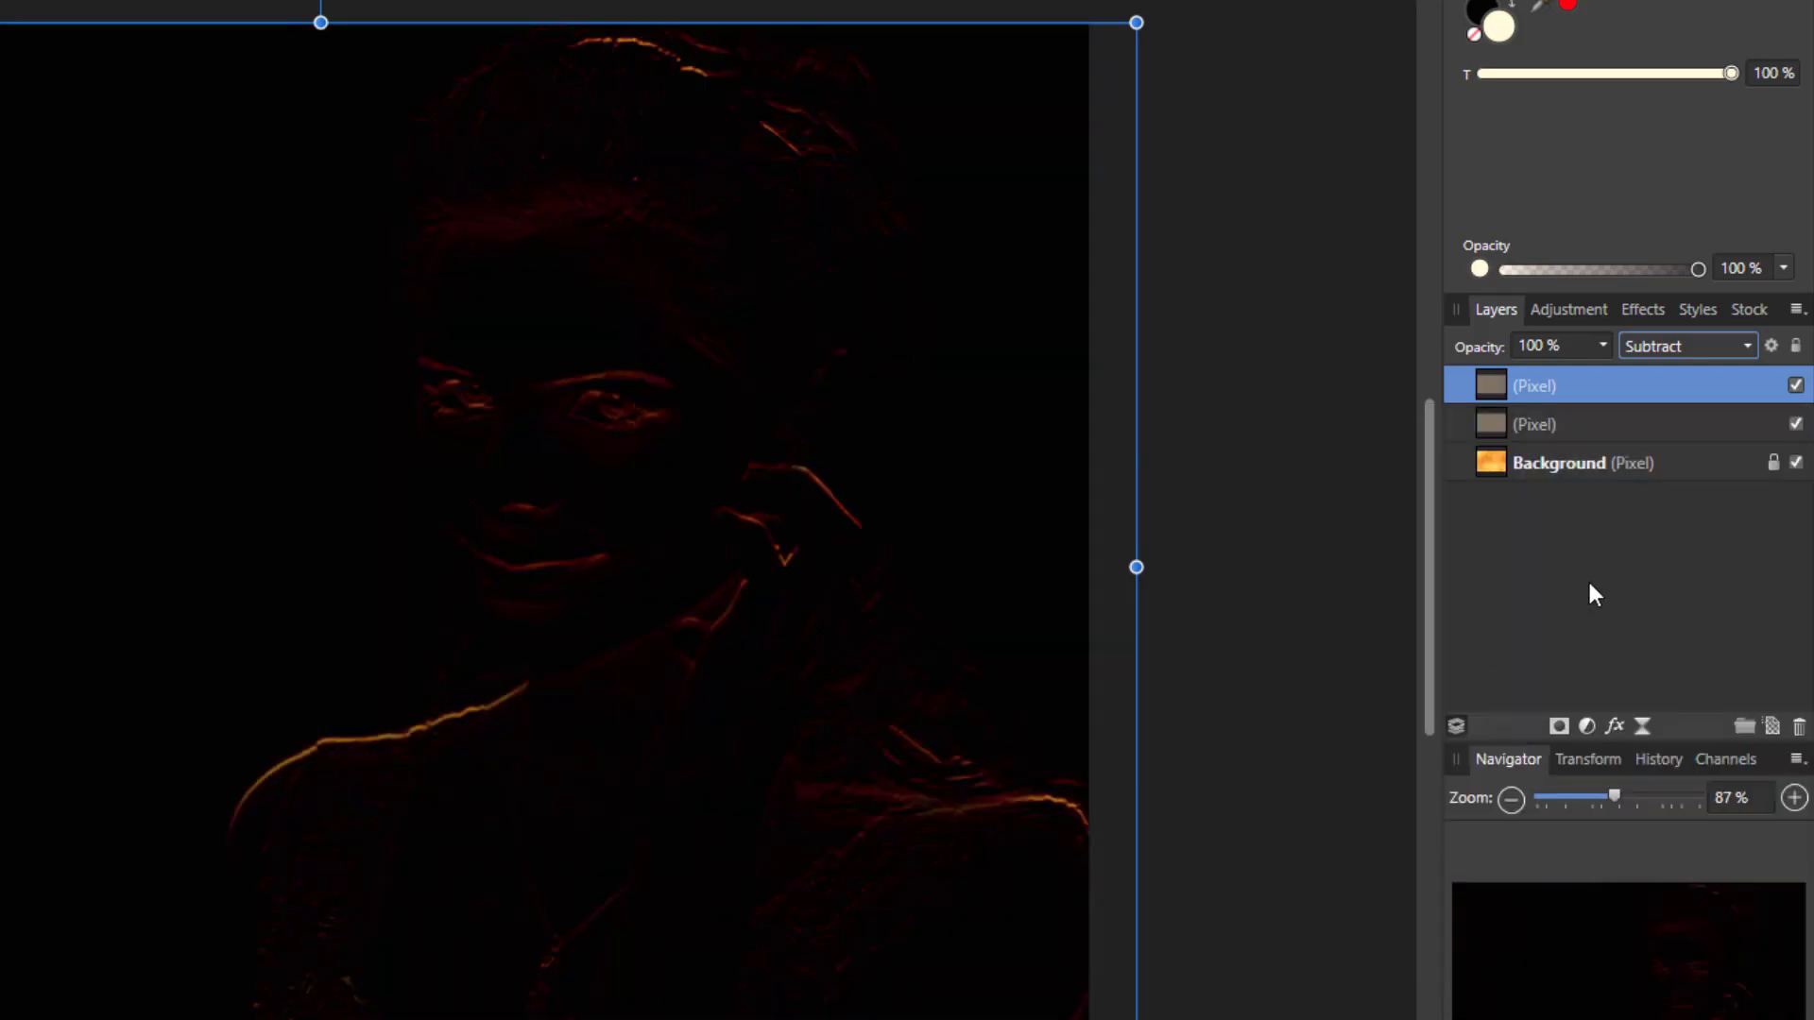
{"action": "left_click", "coordinate": [1748, 346]}
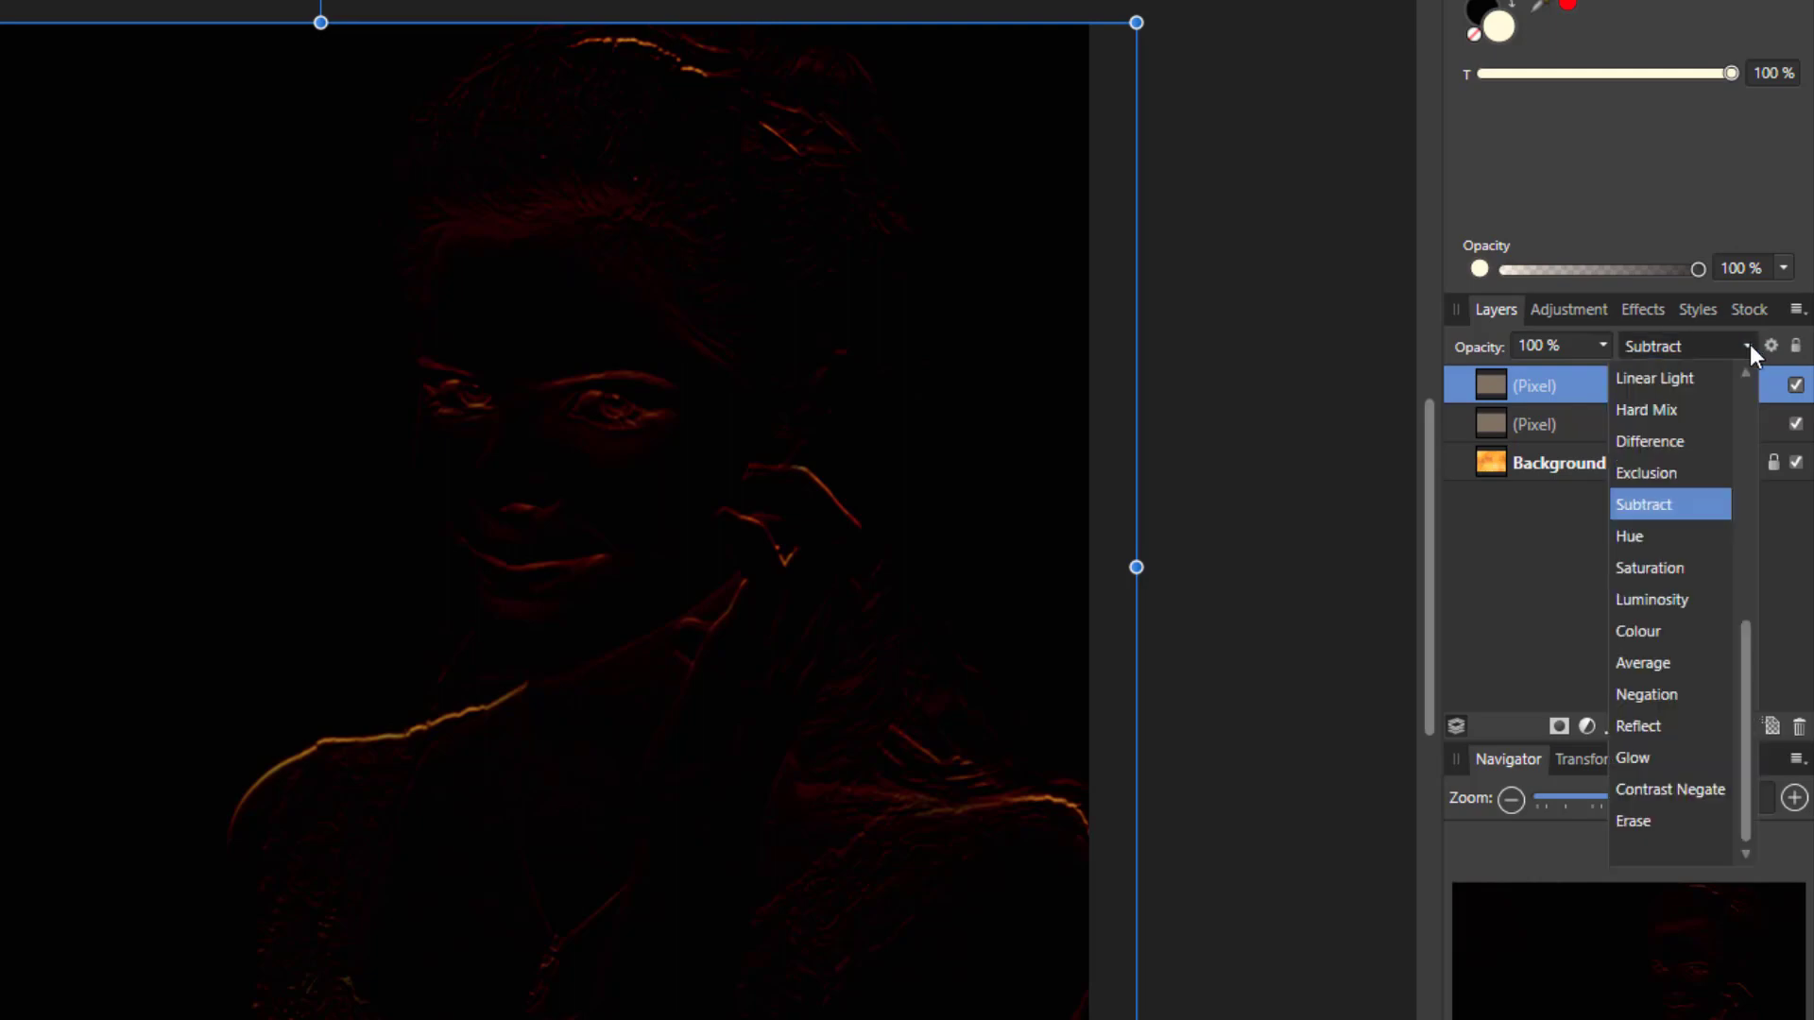
{"action": "scroll", "coordinate": [1744, 412], "scroll_direction": "up", "scroll_amount": 5}
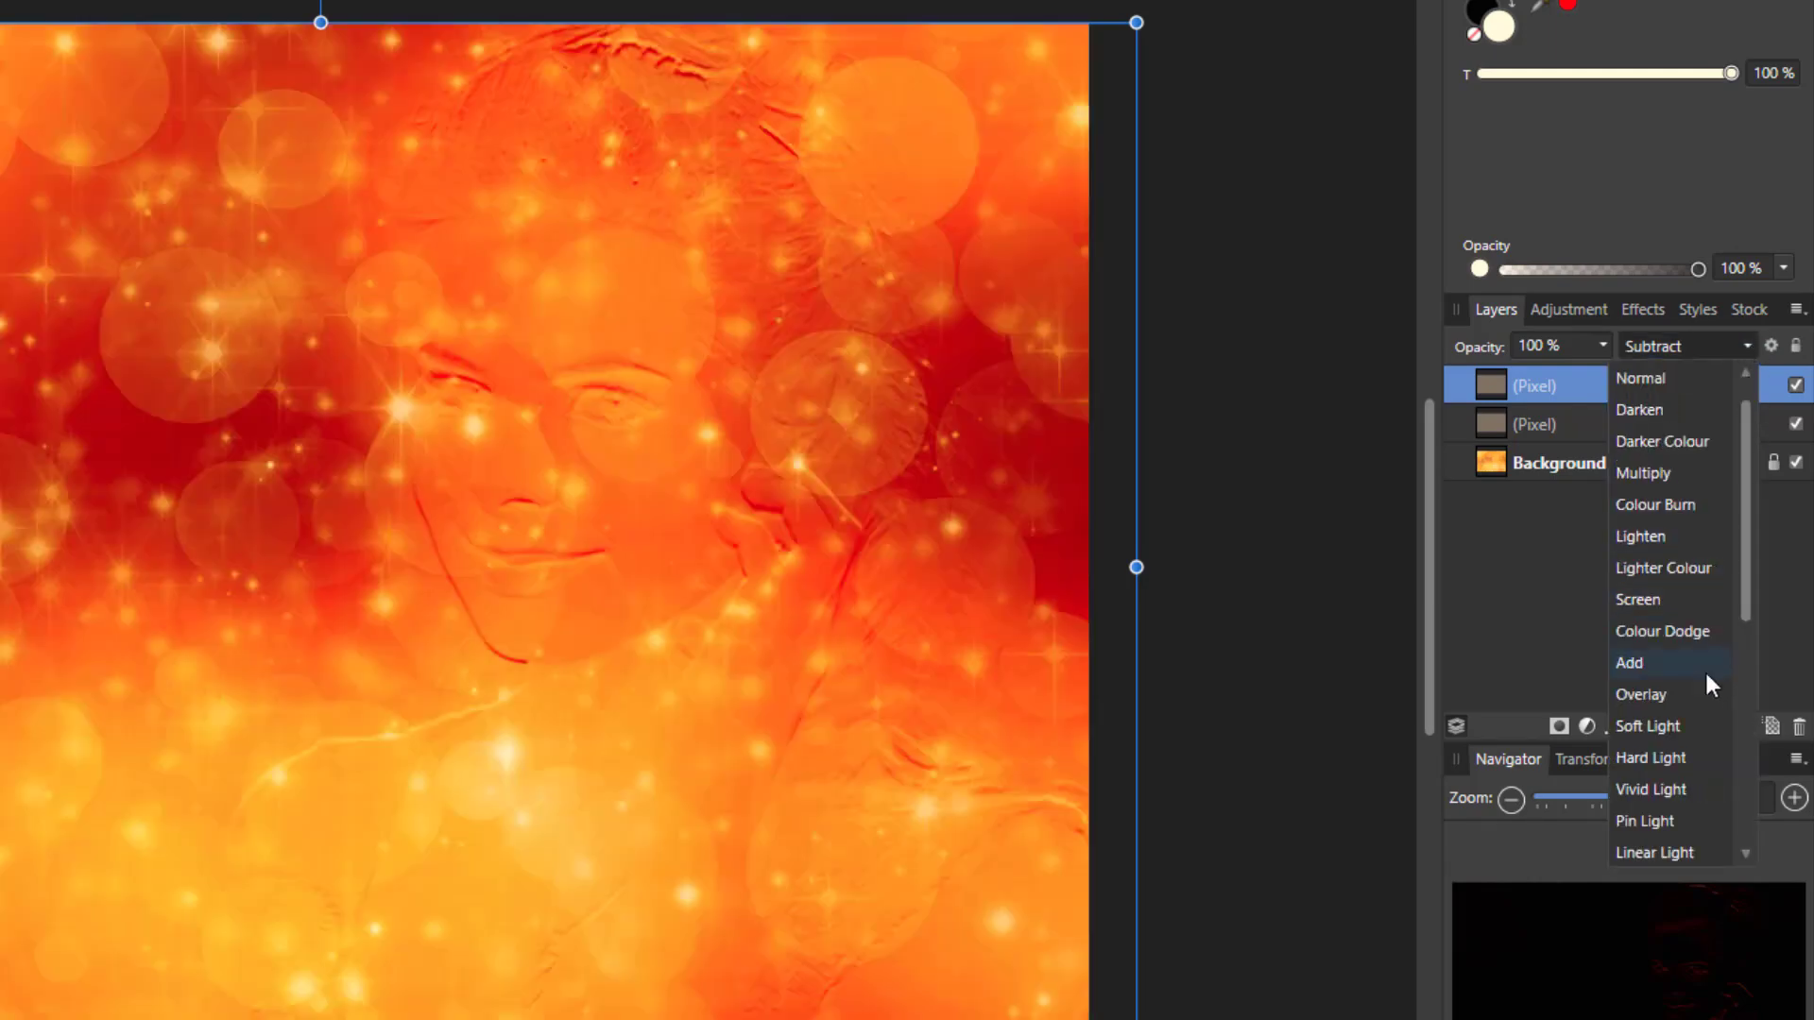
{"action": "scroll", "coordinate": [1676, 845], "scroll_direction": "down", "scroll_amount": 1}
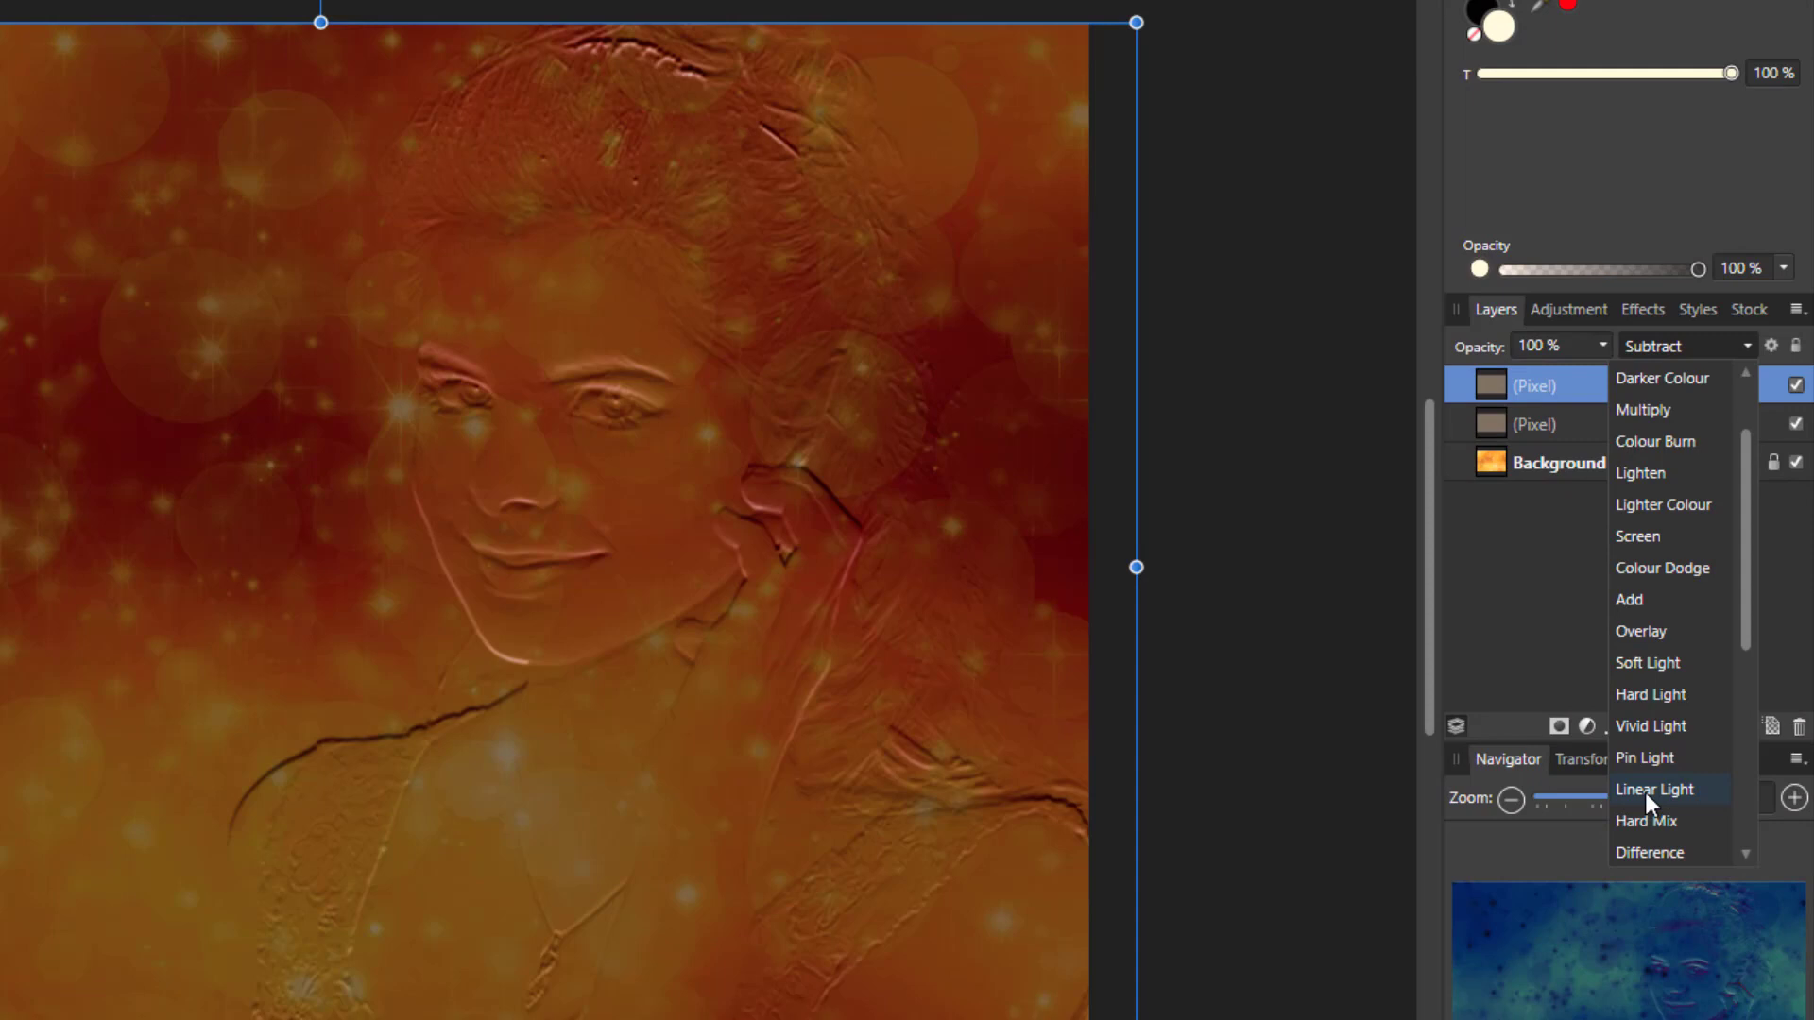
{"action": "left_click", "coordinate": [1646, 792]}
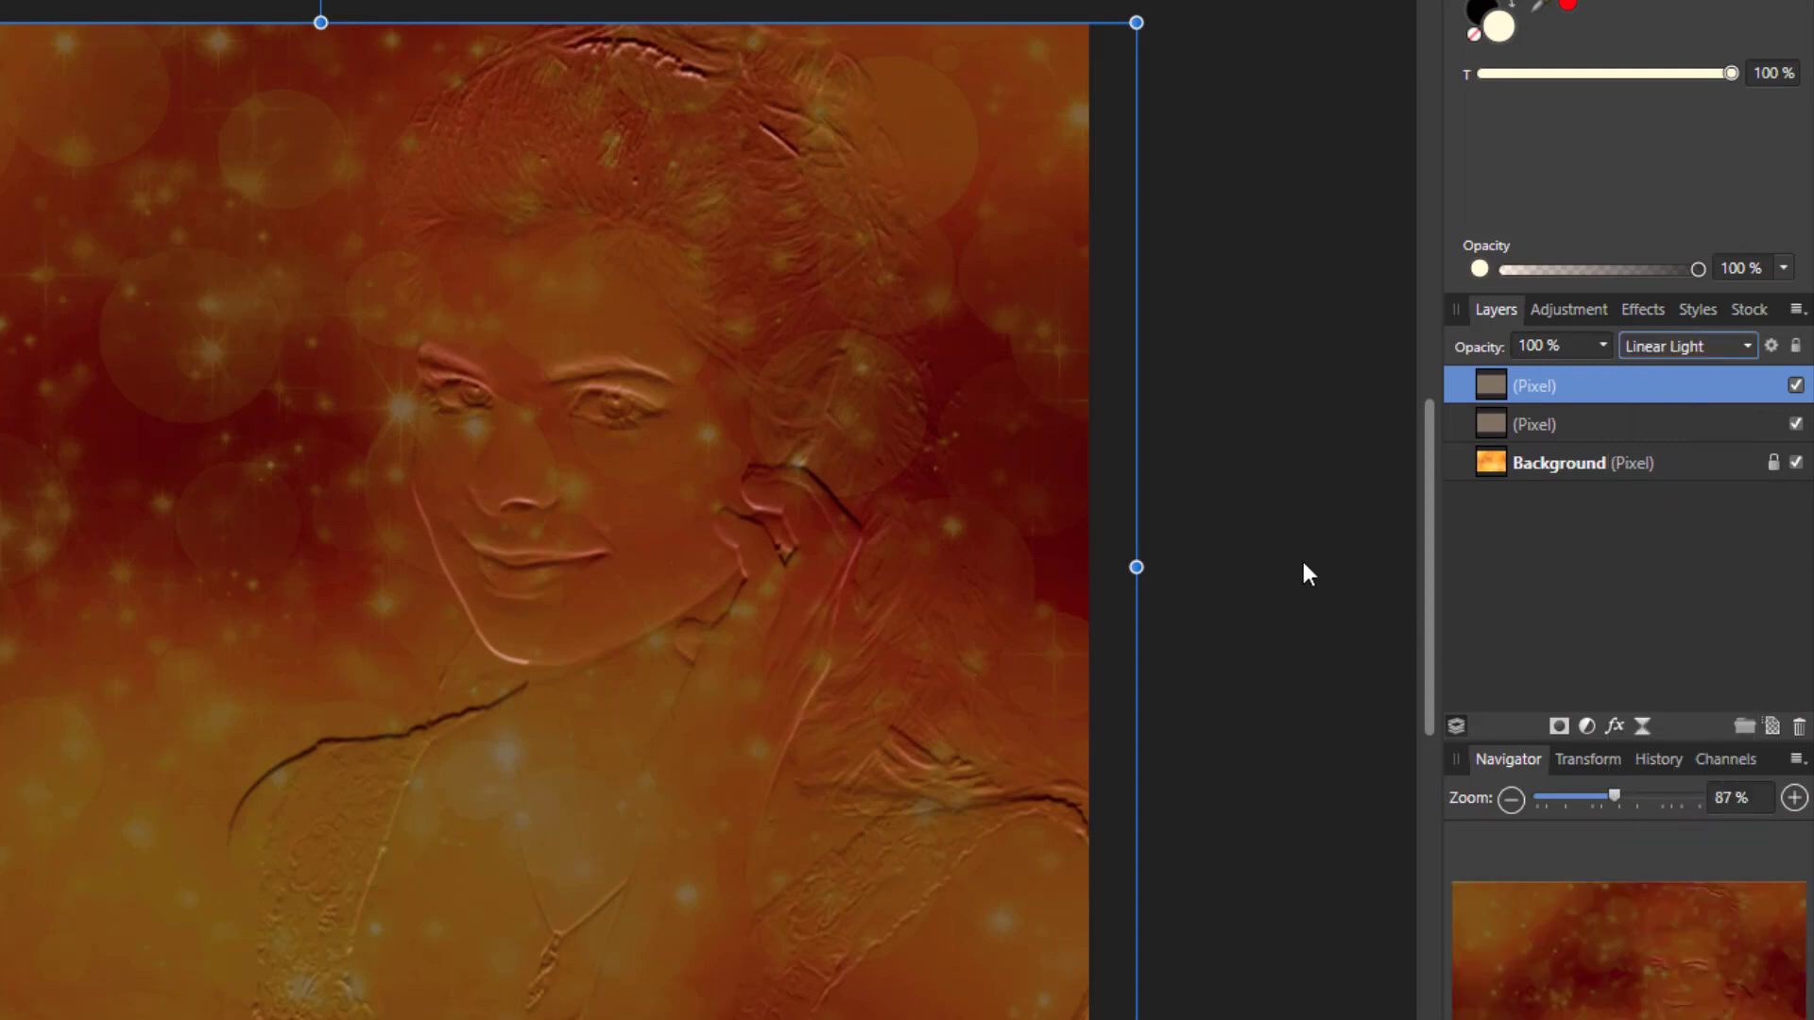
{"action": "mouse_move", "coordinate": [1430, 468]}
{"action": "left_mouse_down"}
{"action": "mouse_move", "coordinate": [1430, 432]}
{"action": "mouse_move", "coordinate": [1432, 457]}
{"action": "left_mouse_up"}
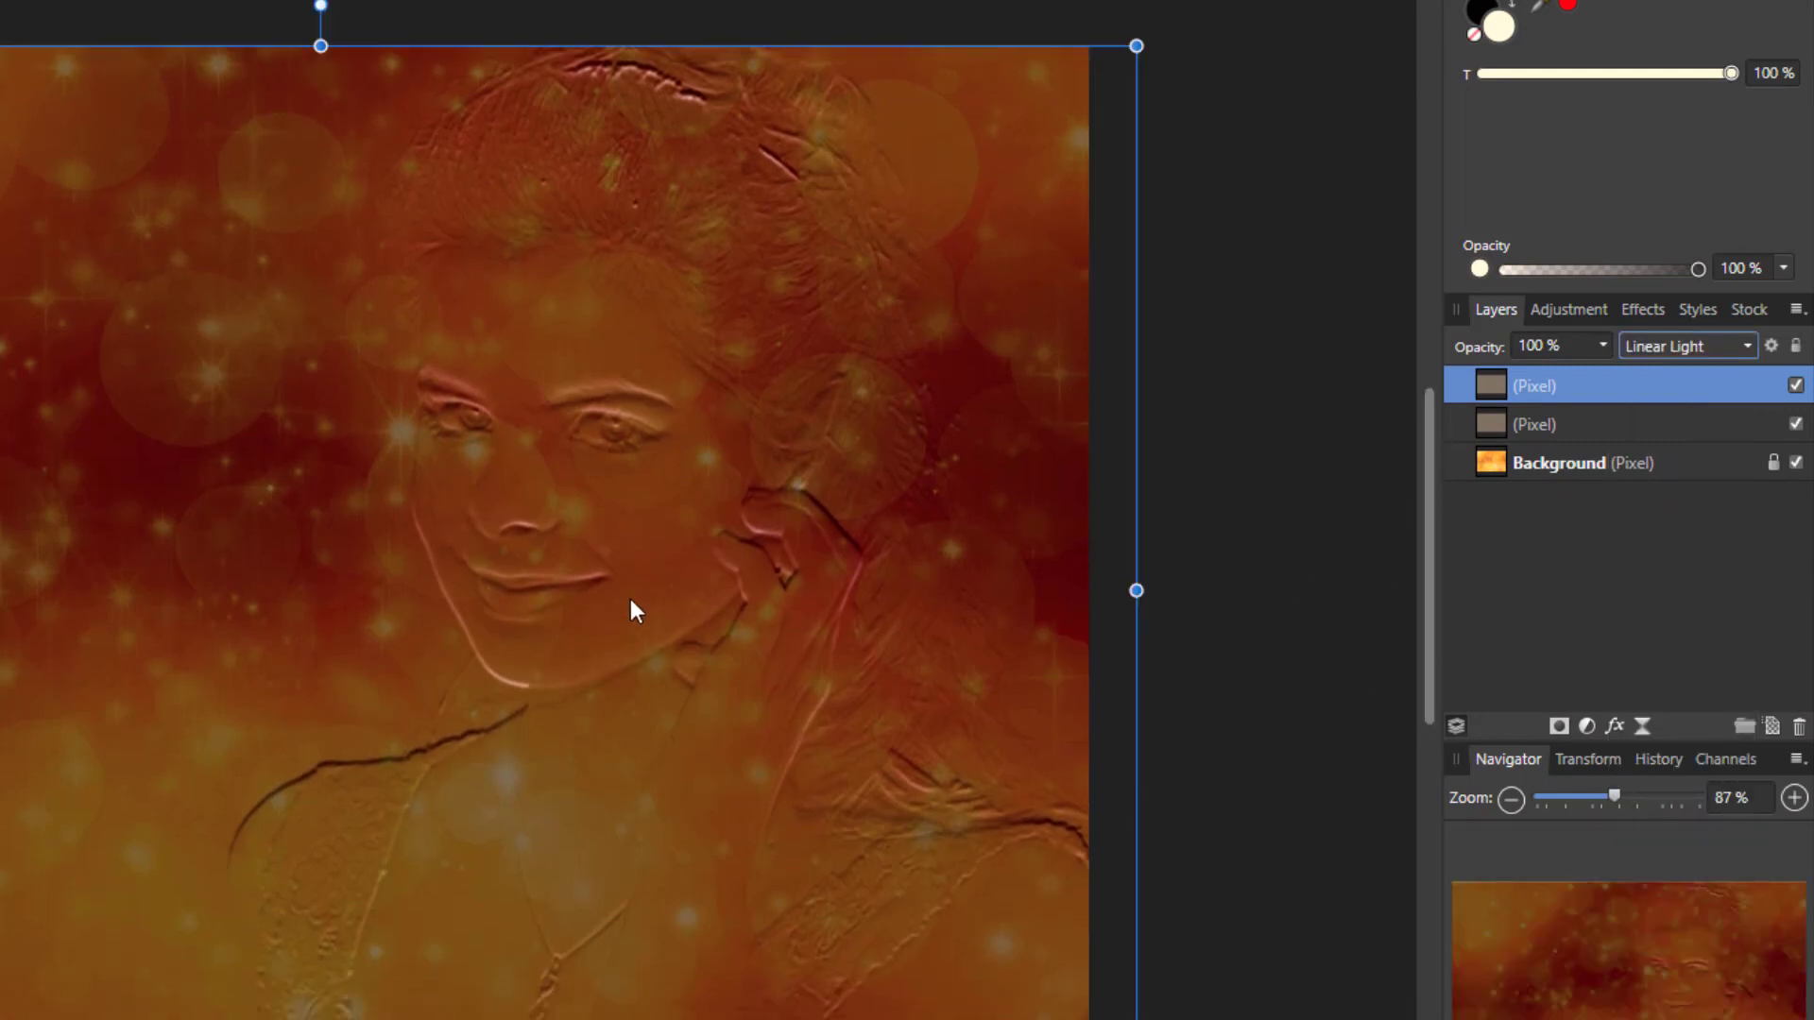